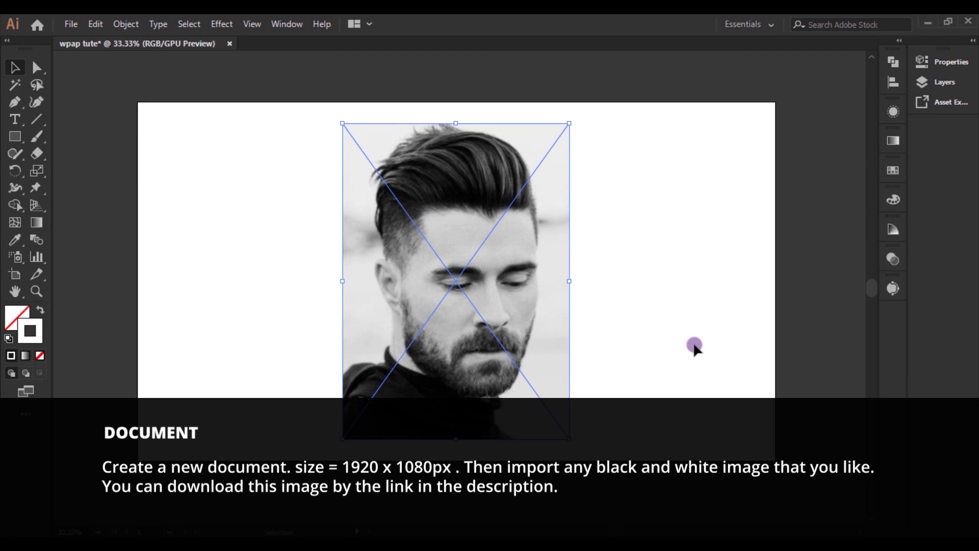
Lock the black-and-white portrait photo in place with Ctrl+2
key(ctrl+2)
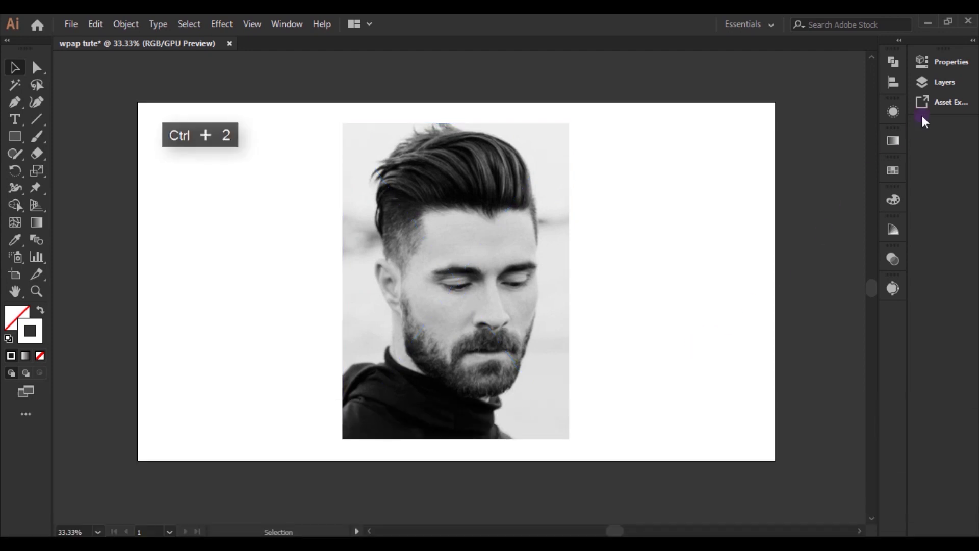
Add Layer 2 above the locked photo layer and switch to the Pen tool
click(947, 79)
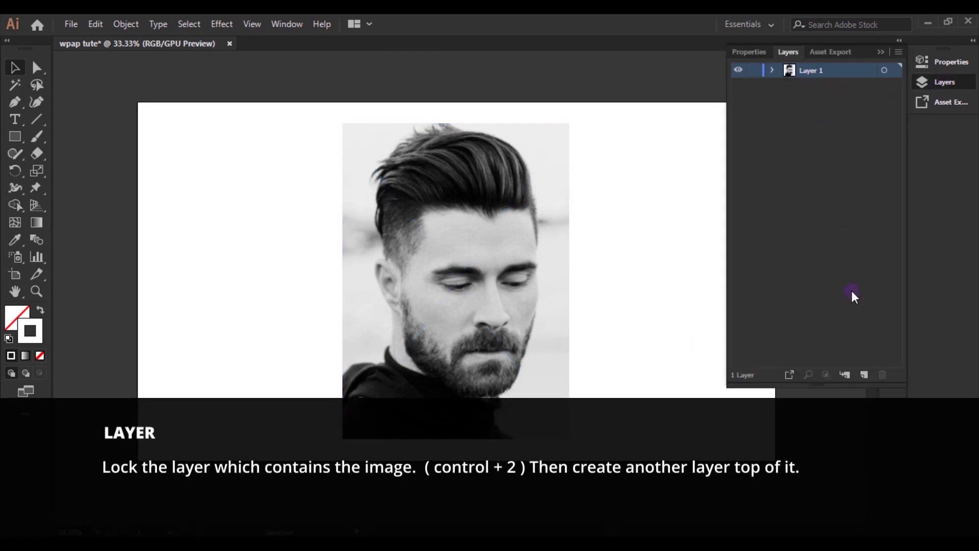
click(864, 375)
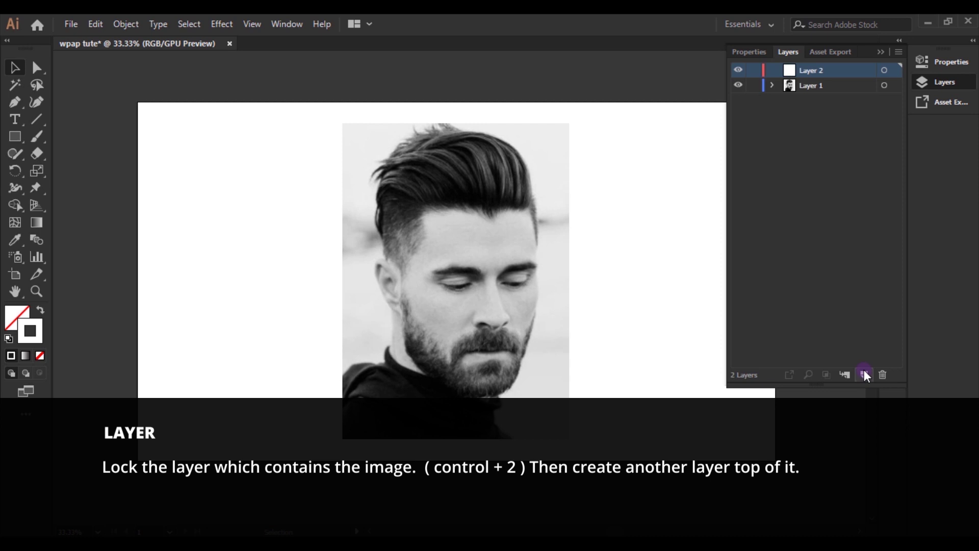
click(881, 52)
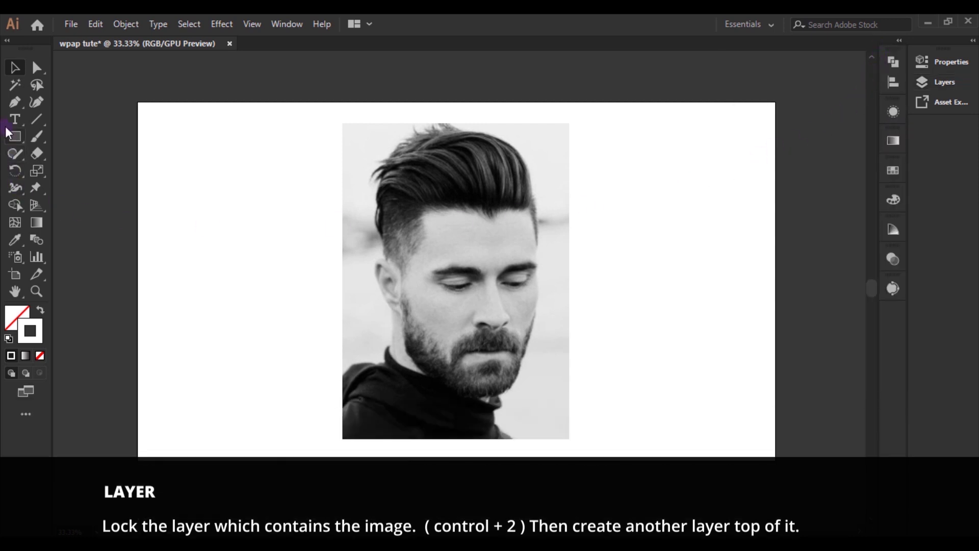
click(12, 105)
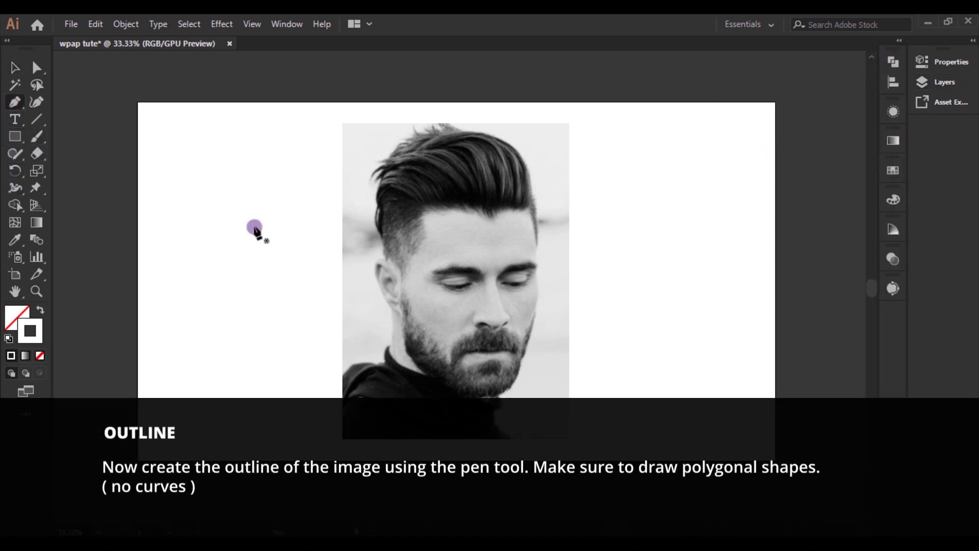
Trace the hair outline from the forehead hairline down the sideburn to the ear
scroll(437, 207, up, 1)
scroll(487, 209, up, 2)
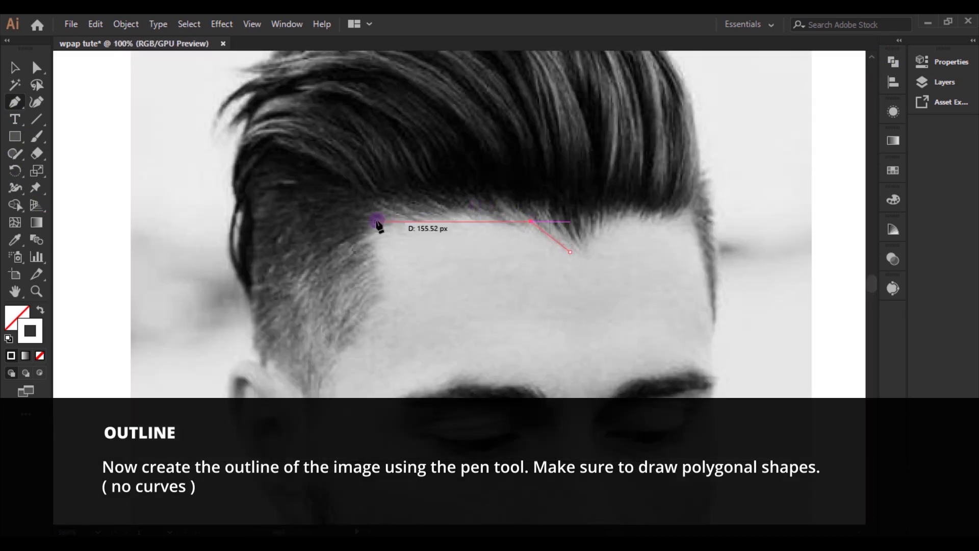
click(334, 411)
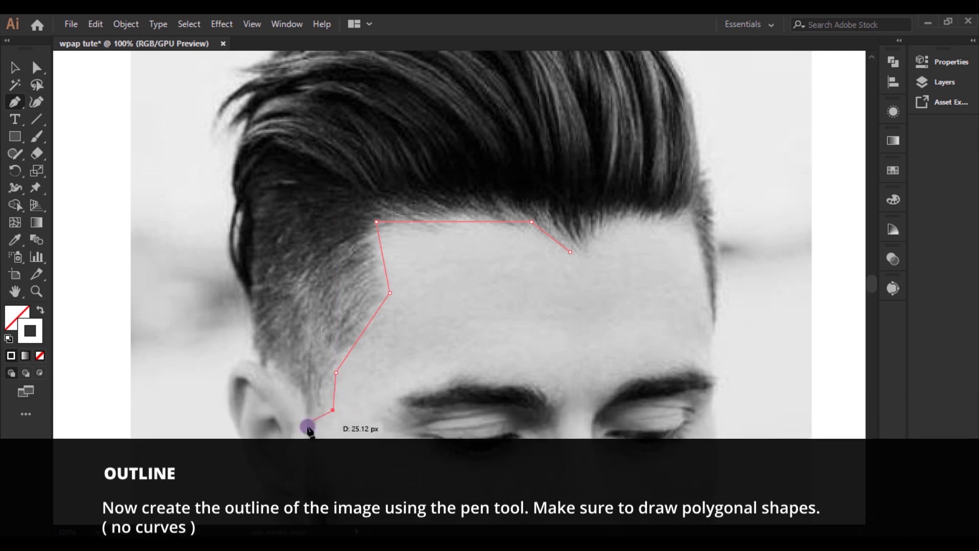
click(306, 442)
click(254, 362)
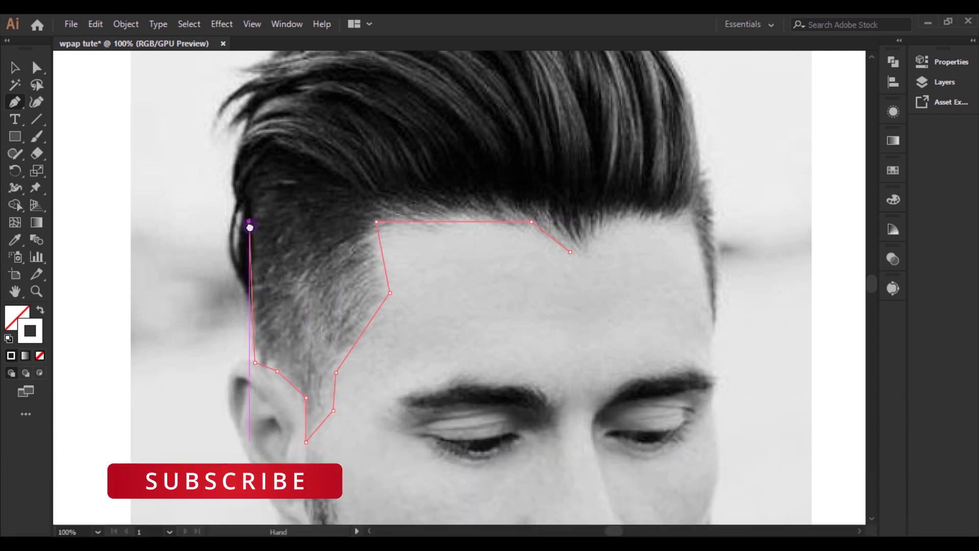
click(249, 221)
scroll(248, 221, up, 5)
click(251, 305)
Continue the hair outline over the top of the head and down its right side
click(283, 179)
click(451, 96)
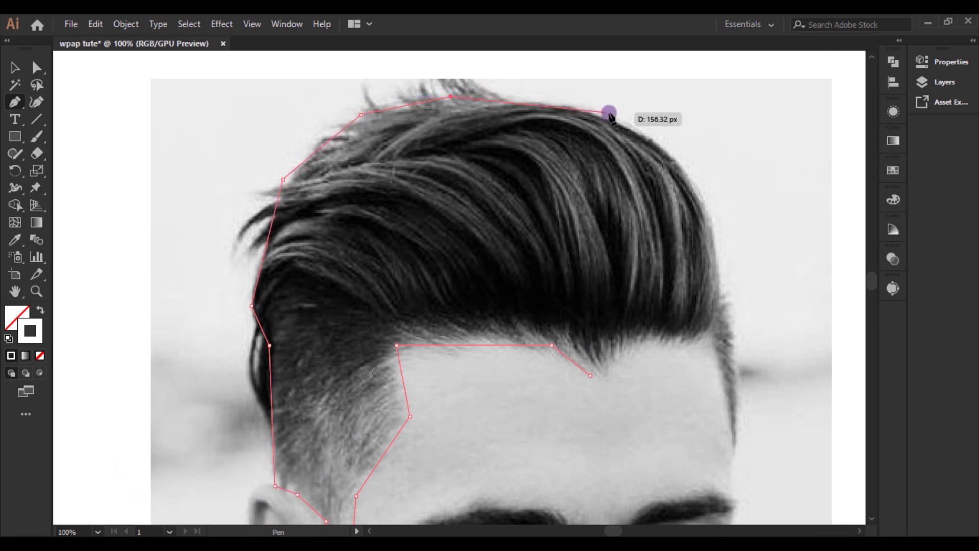
click(575, 107)
click(669, 151)
click(720, 224)
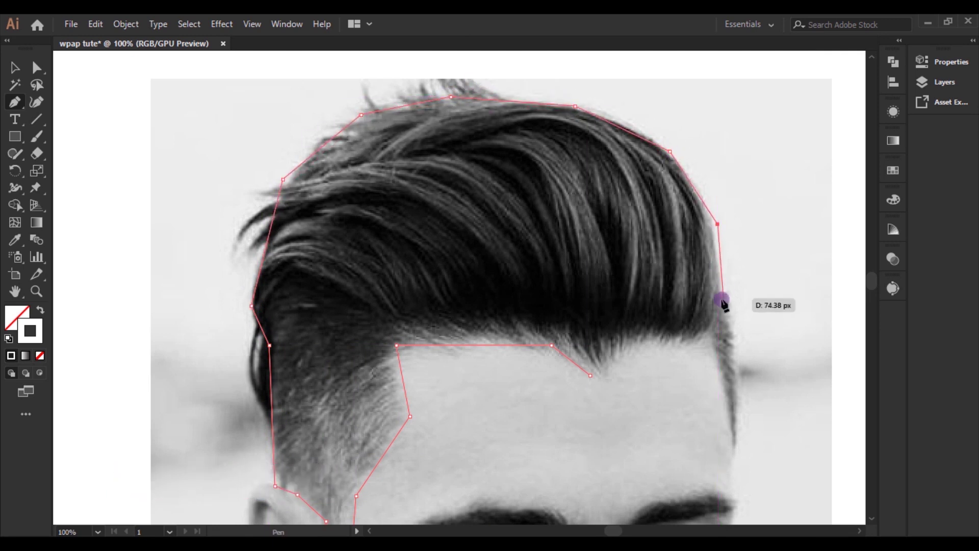
click(720, 299)
drag(724, 302, 663, 257)
Trace the right temple and hairline back across the forehead, then start down the cheek
click(671, 247)
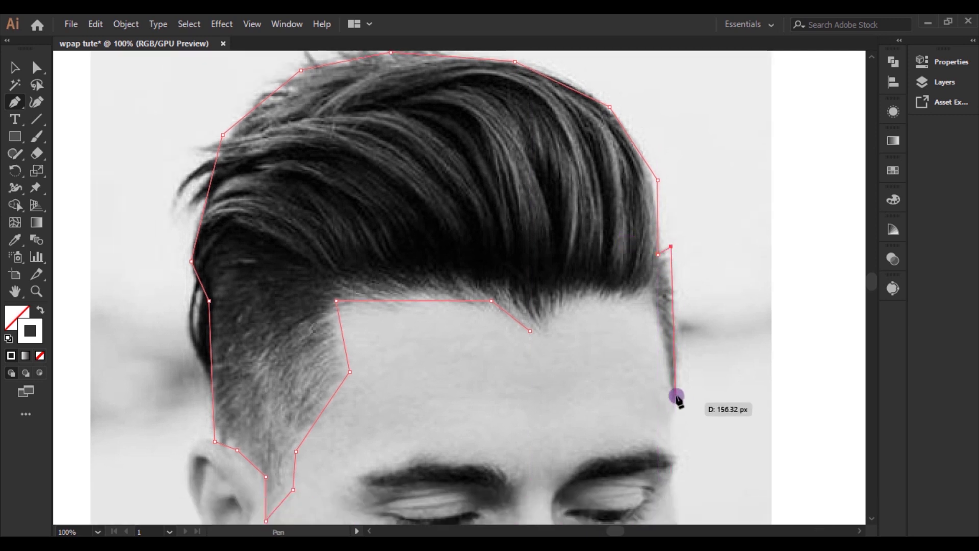
click(677, 317)
click(652, 288)
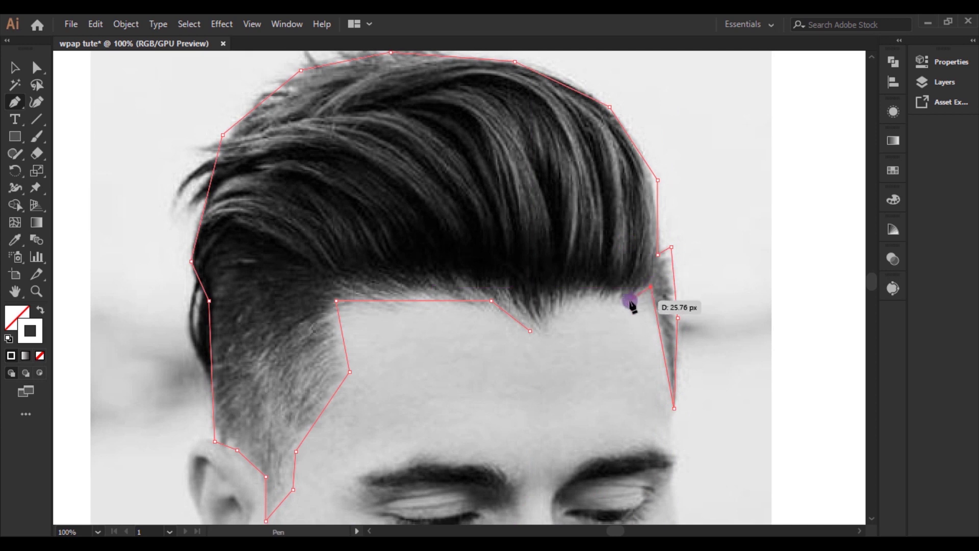
click(563, 301)
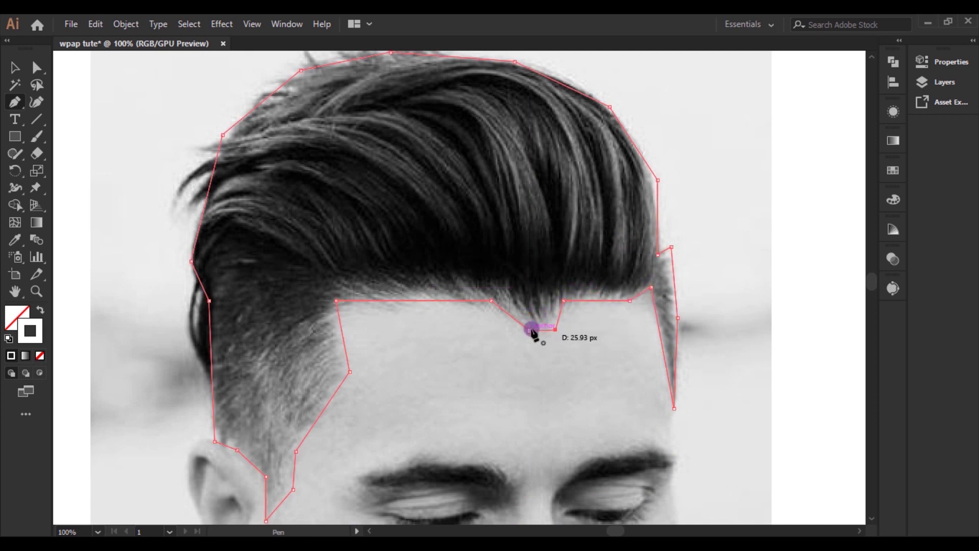
mouse_move(530, 331)
mouse_down()
mouse_move(475, 374)
mouse_move(462, 332)
mouse_move(343, 328)
mouse_move(461, 224)
mouse_up()
key(ctrl+z)
click(350, 365)
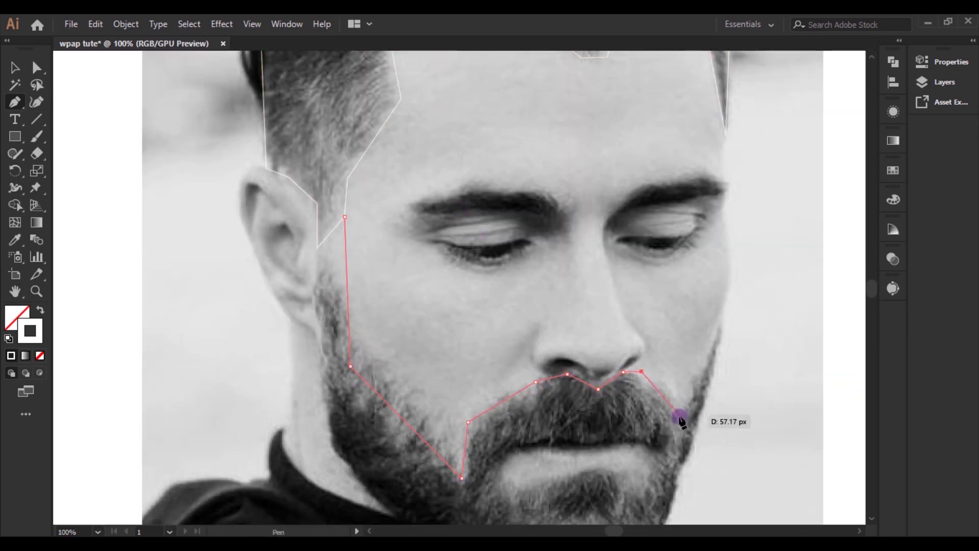
Outline the beard along the jaw and under the moustache, closing it at the ear
click(680, 418)
scroll(683, 358, down, 3)
click(721, 237)
click(674, 411)
click(576, 500)
click(465, 470)
click(318, 153)
key(ctrl+plus)
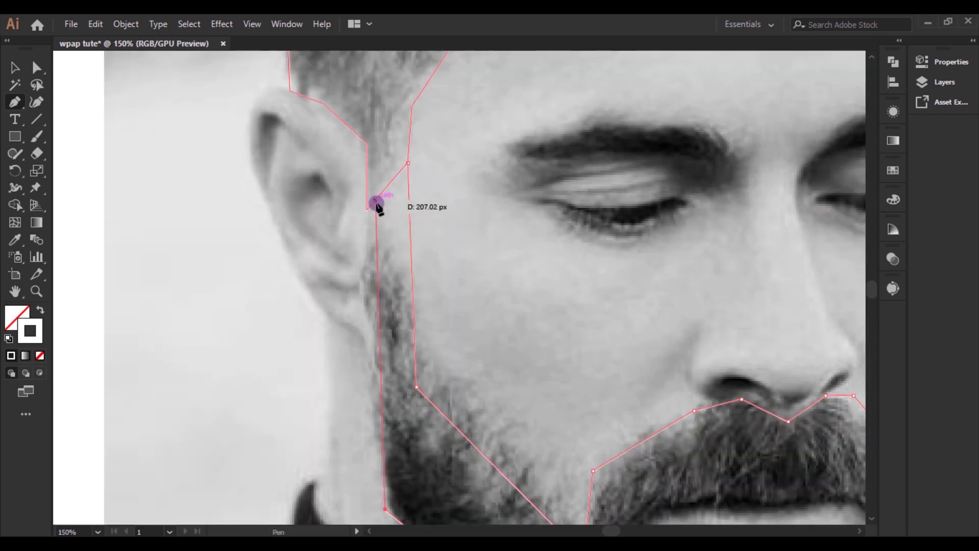
scroll(407, 299, down, 3)
scroll(468, 232, up, 1)
Add a cheek facet and close a polygon outline around the moustache
click(464, 232)
click(635, 431)
key(ctrl+minus)
click(634, 296)
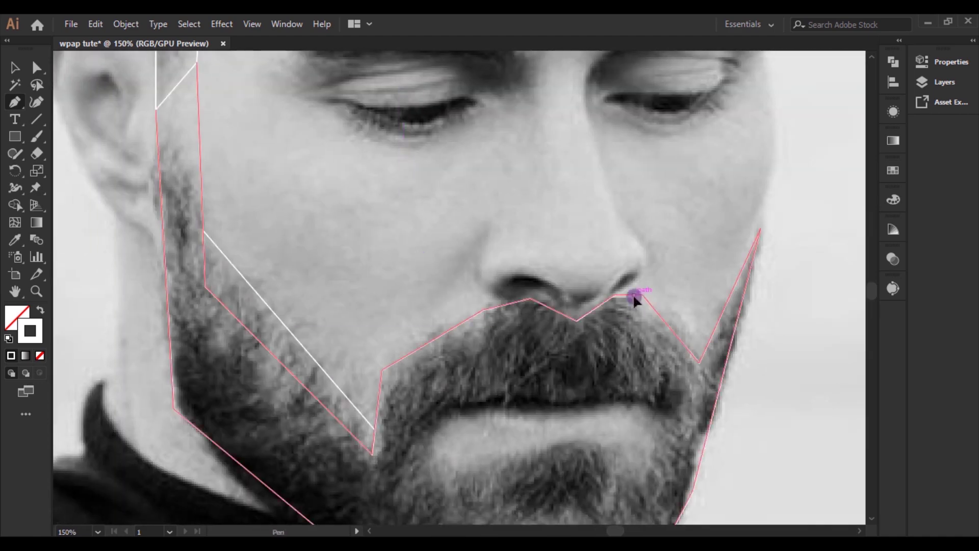
click(759, 234)
key(ctrl+plus)
click(499, 214)
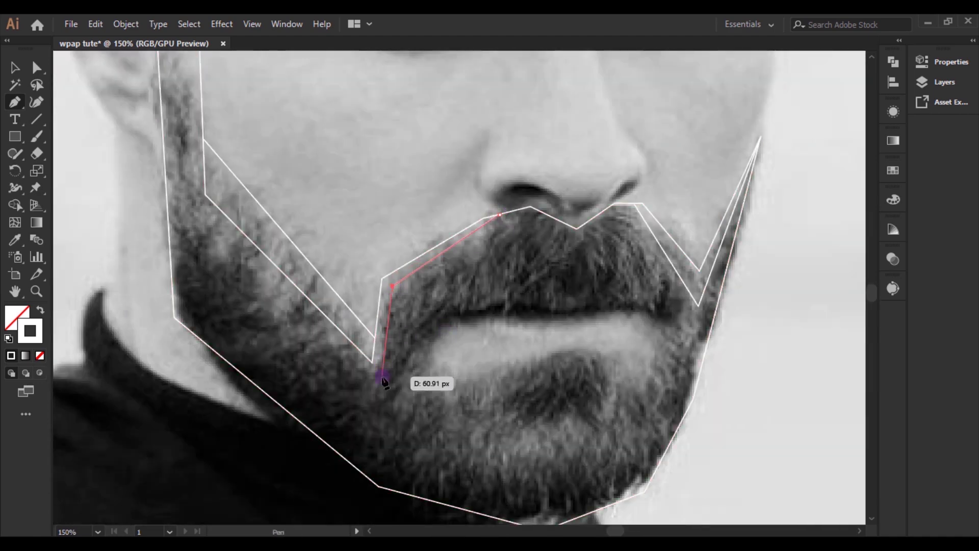
scroll(472, 396, up, 5)
scroll(472, 396, left, 2)
click(234, 220)
Trace a closed polygon around the outer edge of the ear
click(212, 214)
click(199, 315)
click(259, 431)
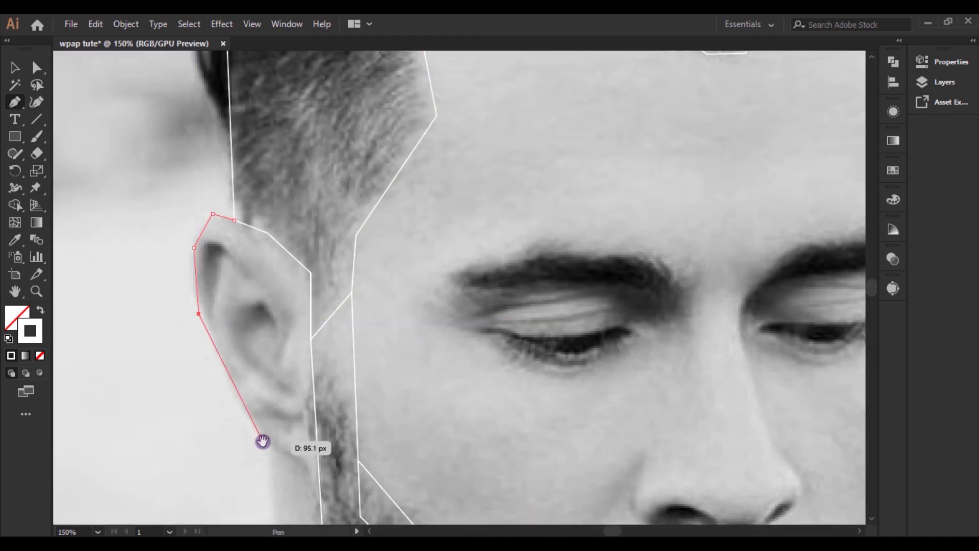
scroll(260, 441, down, 3)
click(306, 368)
scroll(271, 282, up, 3)
click(232, 225)
Draw closed polygon facets for the inner ear folds
click(257, 267)
click(232, 245)
click(221, 301)
click(212, 279)
click(283, 304)
click(271, 282)
click(306, 317)
Add the earlobe facet and close the remaining outer ear piece
click(284, 305)
scroll(296, 327, down, 3)
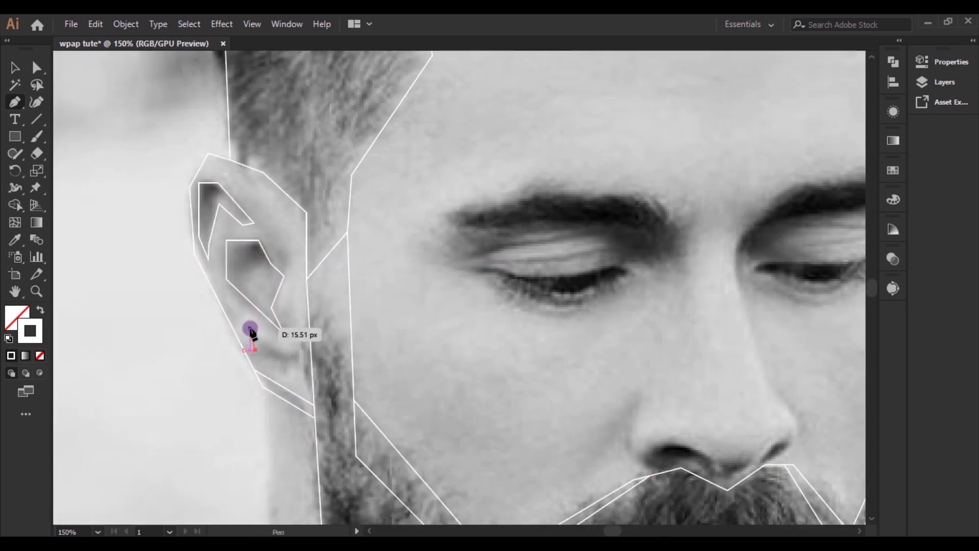
click(309, 371)
click(252, 359)
scroll(252, 361, up, 2)
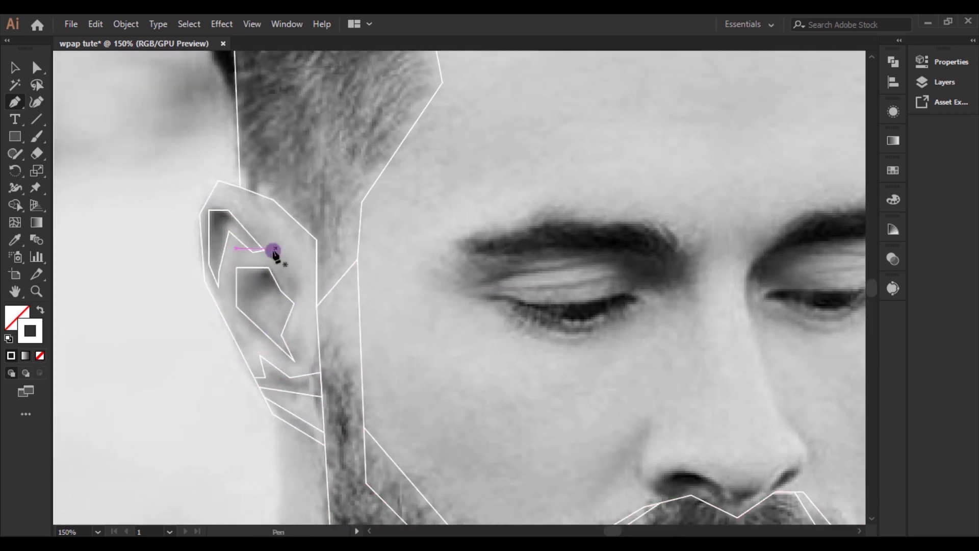
click(214, 289)
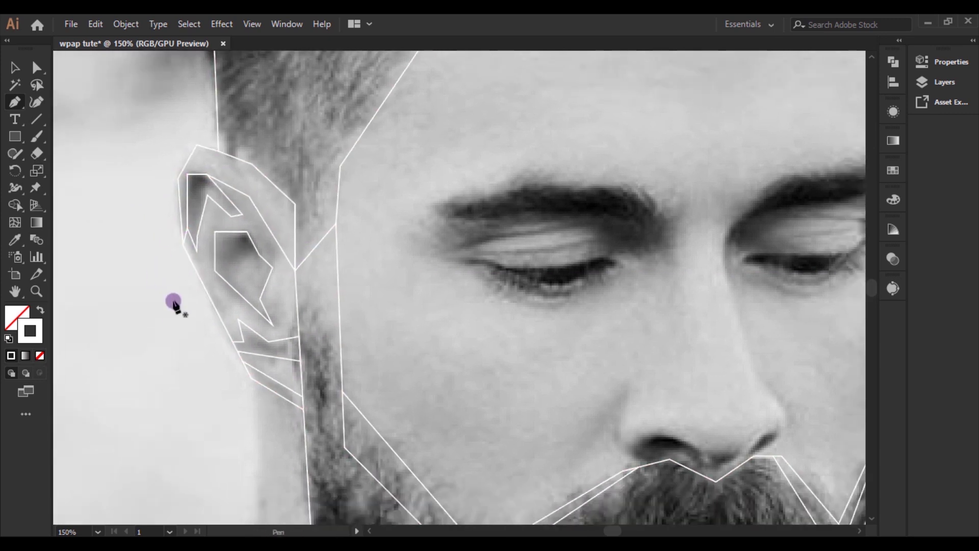
scroll(357, 276, right, 5)
Outline the first eyebrow and a facet enclosing the area above it
click(347, 253)
click(419, 258)
click(551, 289)
click(548, 262)
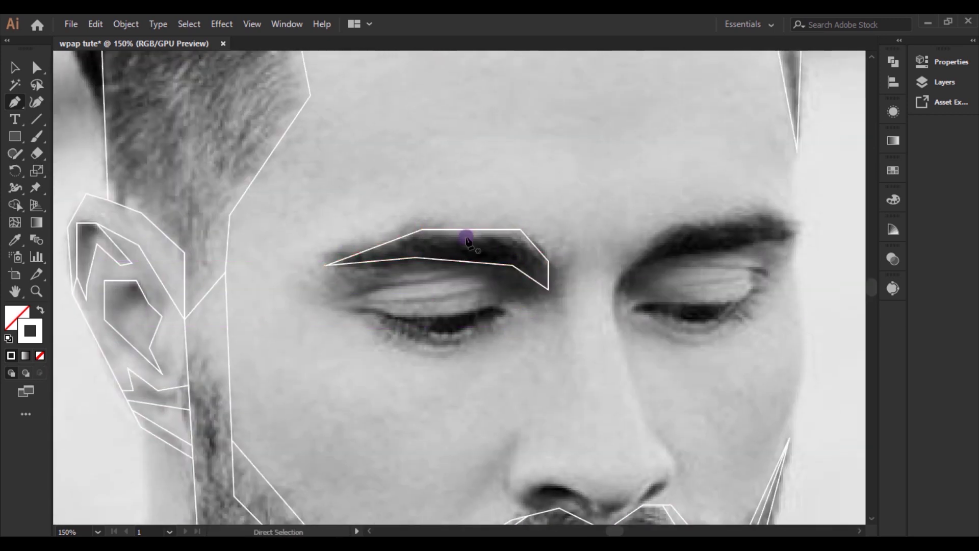
scroll(482, 238, up, 1)
click(476, 226)
click(268, 270)
Draw a closed facet under the first eyebrow down to the eyelid
click(292, 275)
click(497, 271)
click(375, 286)
click(281, 317)
click(292, 274)
Trace a closed polygon around the other eyebrow
drag(701, 334, 385, 333)
click(390, 275)
click(458, 256)
click(563, 243)
click(601, 250)
click(597, 209)
click(389, 276)
Add a facet from the side of the nose along the brow ridge up to the temple
click(365, 306)
click(361, 366)
click(358, 289)
click(415, 225)
click(435, 220)
click(544, 187)
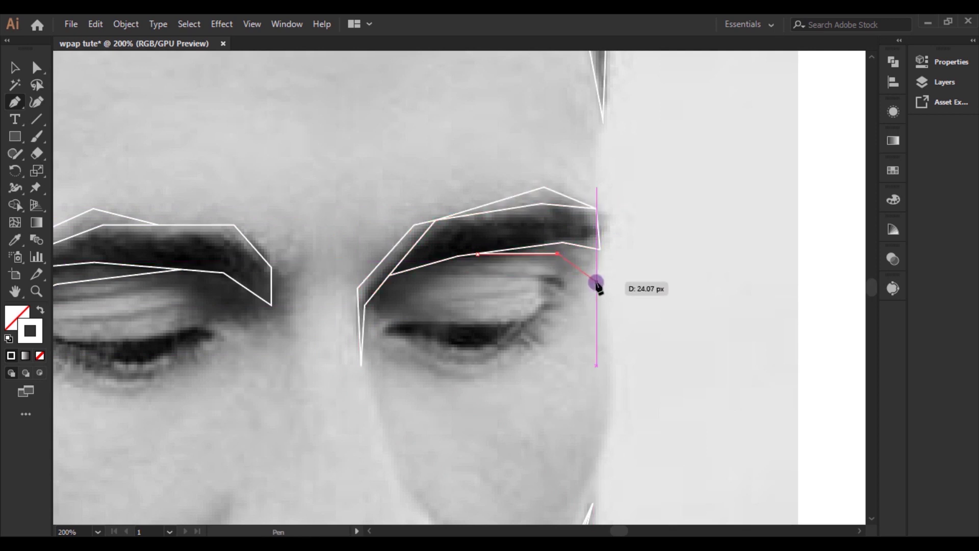
click(596, 209)
click(603, 119)
scroll(597, 120, down, 5)
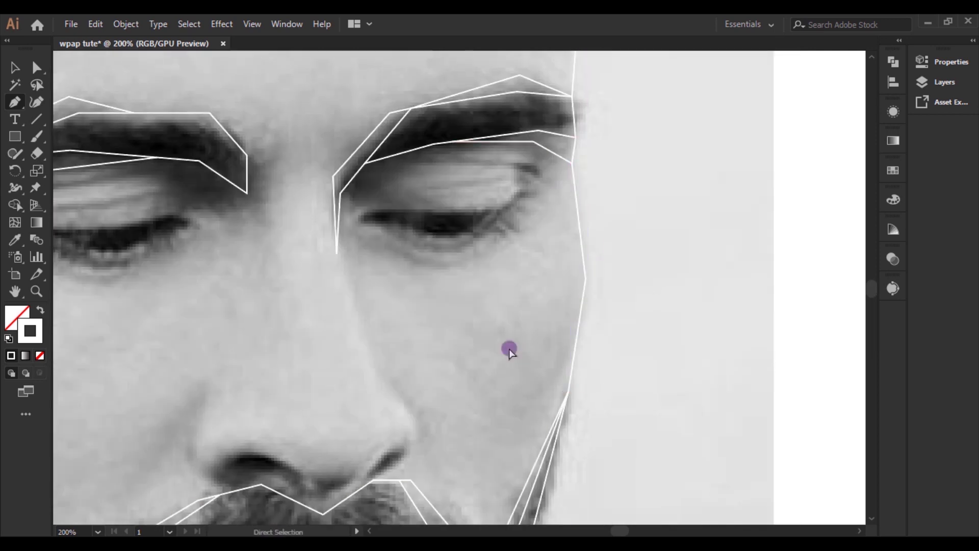
Outline one nostril as a closed polygon and start a facet beside the other nostril
click(214, 433)
click(275, 393)
click(274, 418)
click(325, 444)
click(261, 439)
click(206, 470)
click(214, 433)
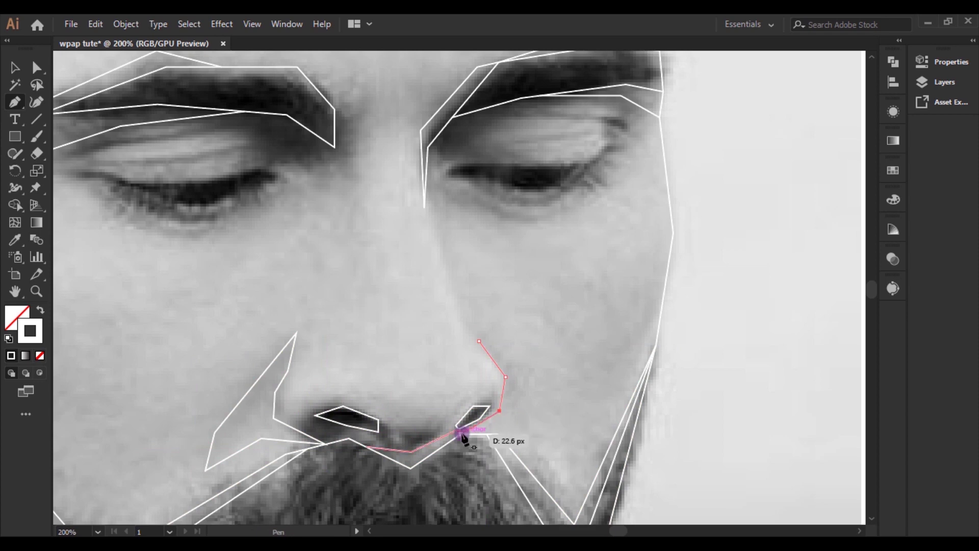
click(469, 378)
click(436, 425)
click(391, 422)
Close the nostril shape, then outline a wide hair facet along the hairline
click(291, 409)
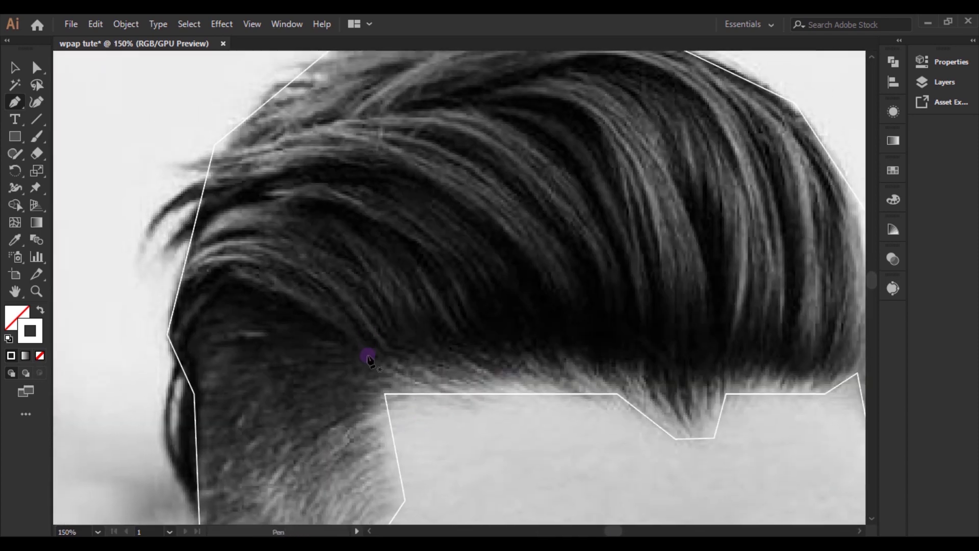
click(184, 372)
click(242, 335)
click(387, 362)
click(592, 360)
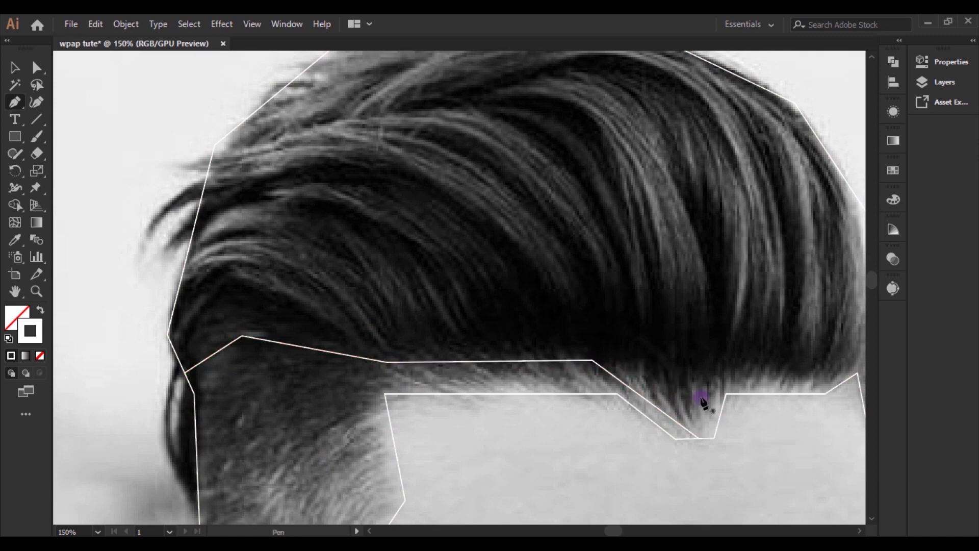
click(688, 431)
drag(688, 400, 561, 431)
click(583, 407)
click(696, 403)
scroll(760, 344, down, 3)
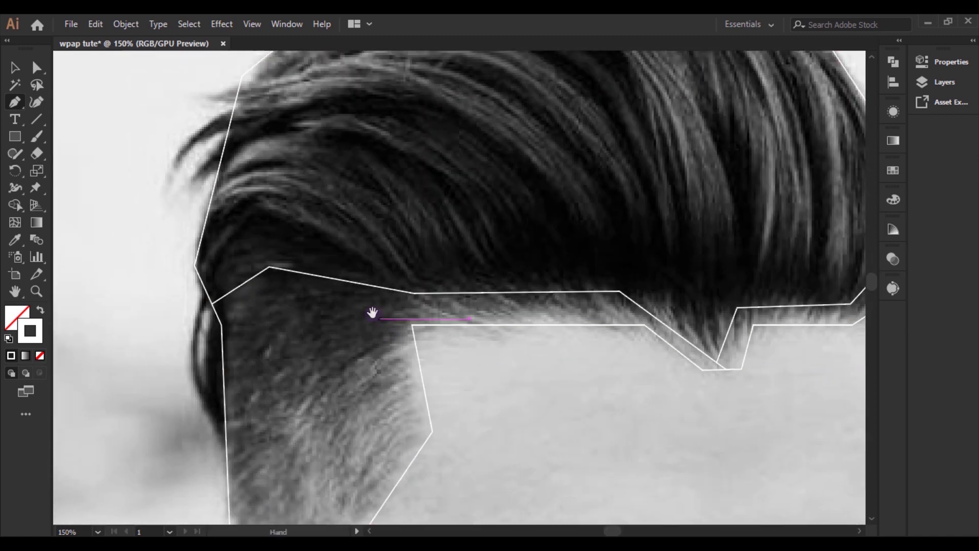
click(298, 399)
click(224, 403)
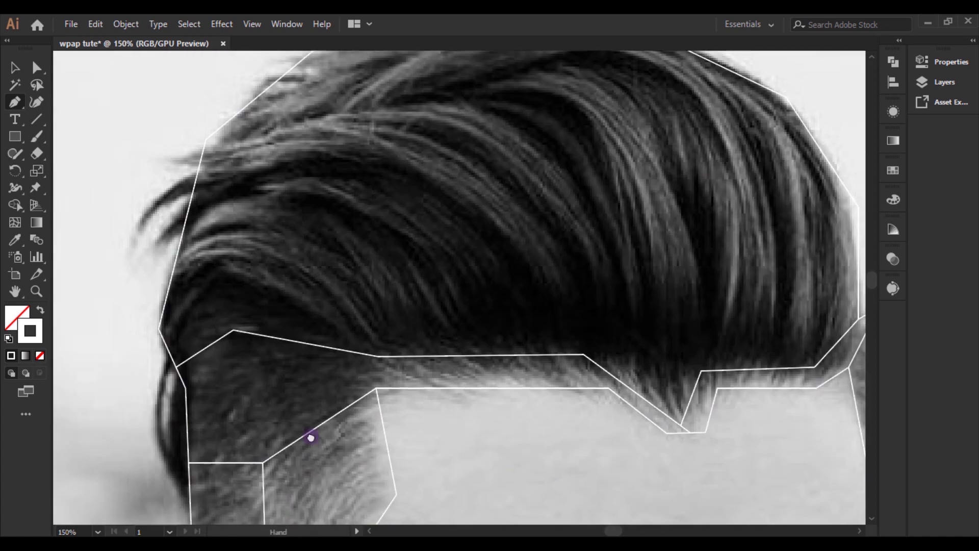
Outline a facet on the shaved side reaching up to the temple strands
click(349, 361)
click(277, 293)
click(236, 276)
click(176, 281)
click(210, 266)
click(264, 266)
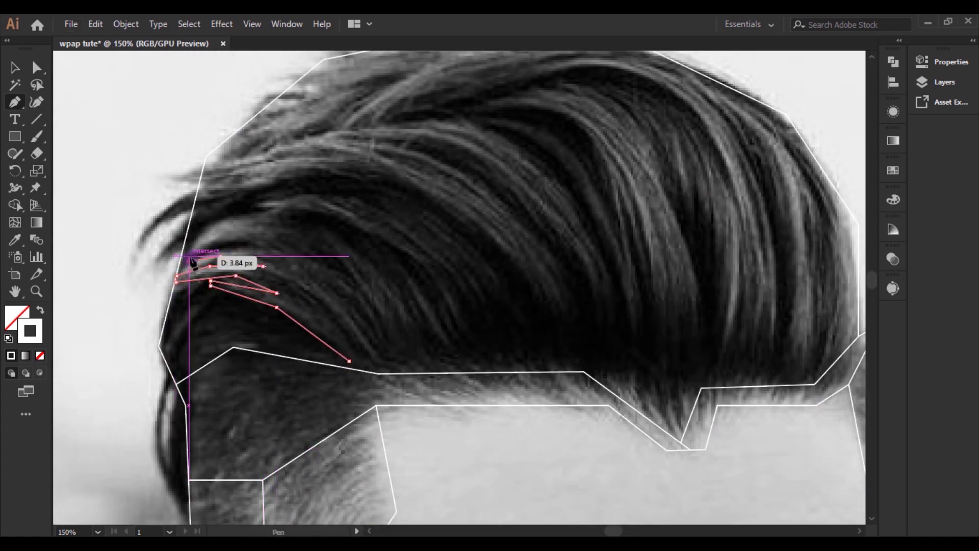
Trace a pointed strand from the upper hair down to the hairline and close it
click(311, 193)
click(386, 229)
click(382, 234)
click(274, 223)
click(368, 278)
click(360, 293)
click(391, 347)
click(348, 360)
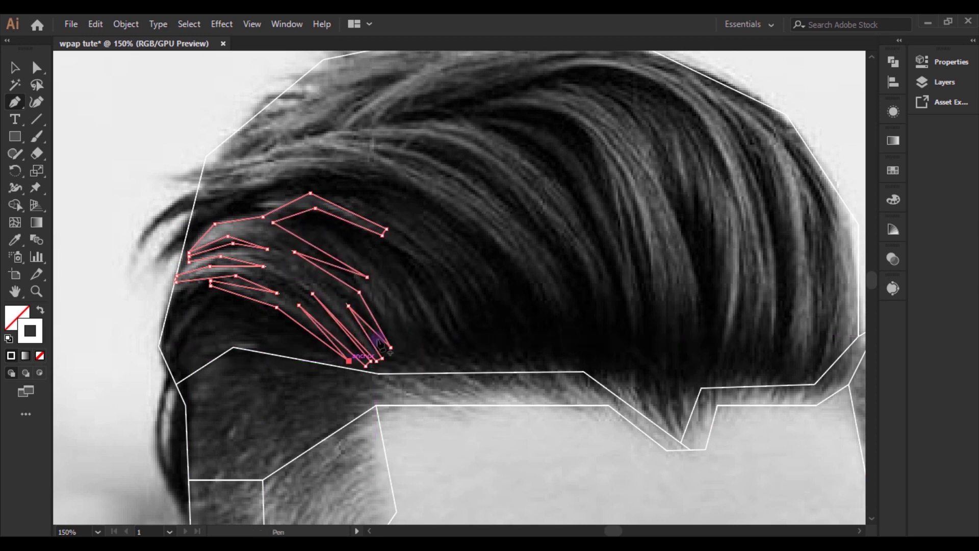
click(504, 350)
Outline a long strand sweeping across the upper hair
click(446, 256)
click(340, 197)
click(243, 198)
click(91, 282)
click(183, 198)
click(106, 191)
click(250, 162)
click(422, 141)
click(535, 211)
click(580, 349)
Outline a narrow strand running up into the hair and back down
click(516, 236)
click(443, 176)
click(367, 162)
click(434, 186)
click(533, 306)
click(474, 249)
click(529, 313)
click(508, 322)
click(513, 323)
click(462, 261)
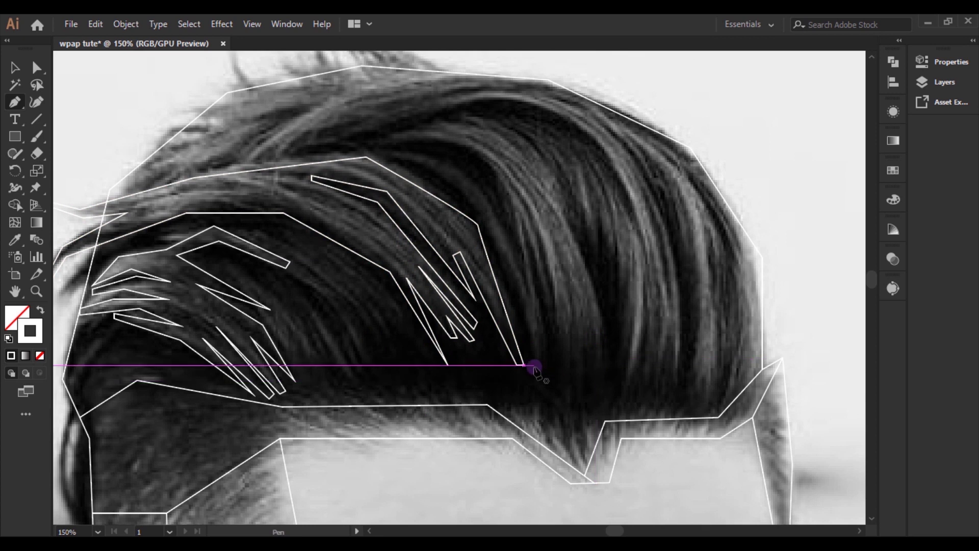
Trace a new strand up the middle of the hair toward the crown
click(534, 366)
click(524, 281)
click(490, 225)
click(494, 165)
click(447, 138)
click(369, 144)
click(434, 127)
click(410, 126)
Carry that strand across the top and down the right side to its lower tip
click(547, 153)
click(506, 120)
click(520, 118)
click(585, 135)
click(640, 235)
click(615, 387)
click(610, 383)
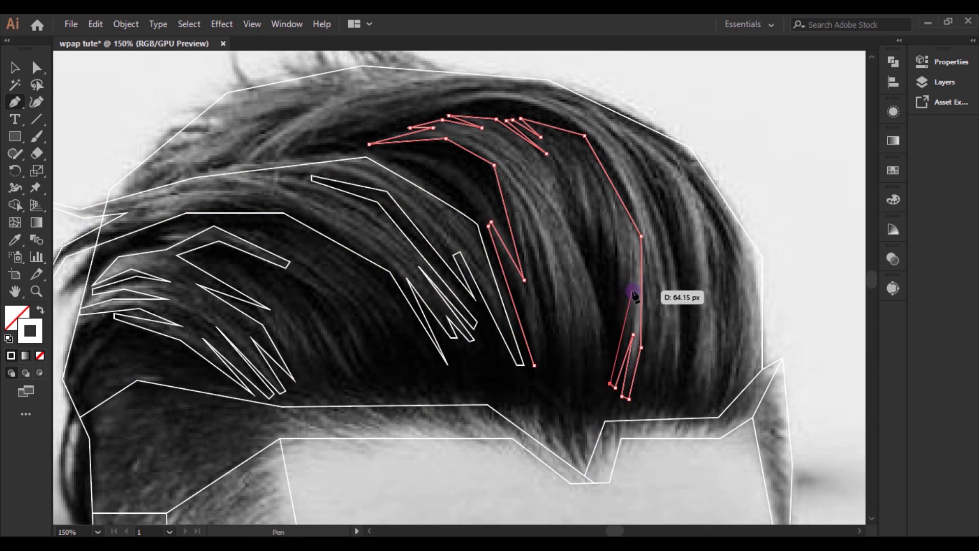
Start a zigzag strand inside the right side of the hair
click(601, 204)
click(599, 265)
click(580, 172)
click(589, 253)
click(571, 196)
click(584, 263)
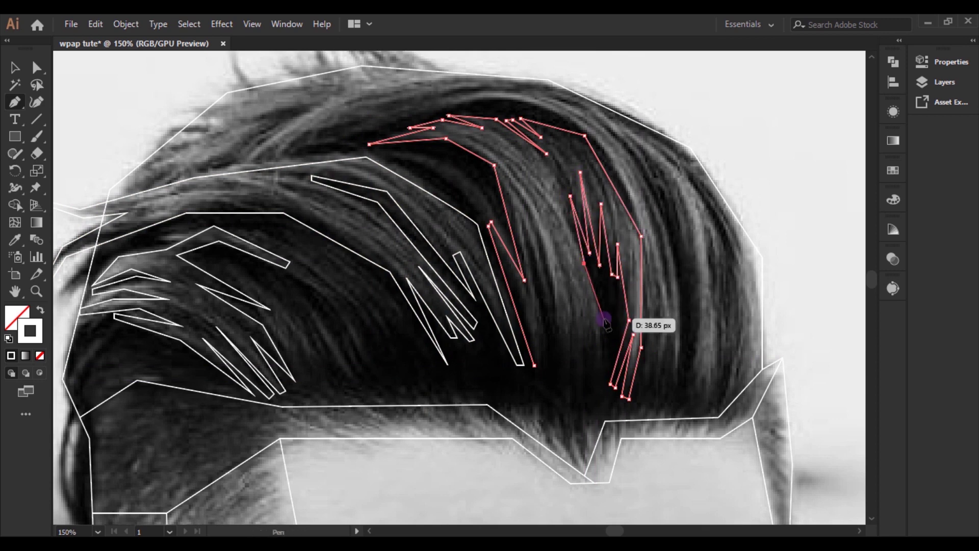
Finish the zigzag strand's outline down toward the hairline
click(571, 405)
click(535, 235)
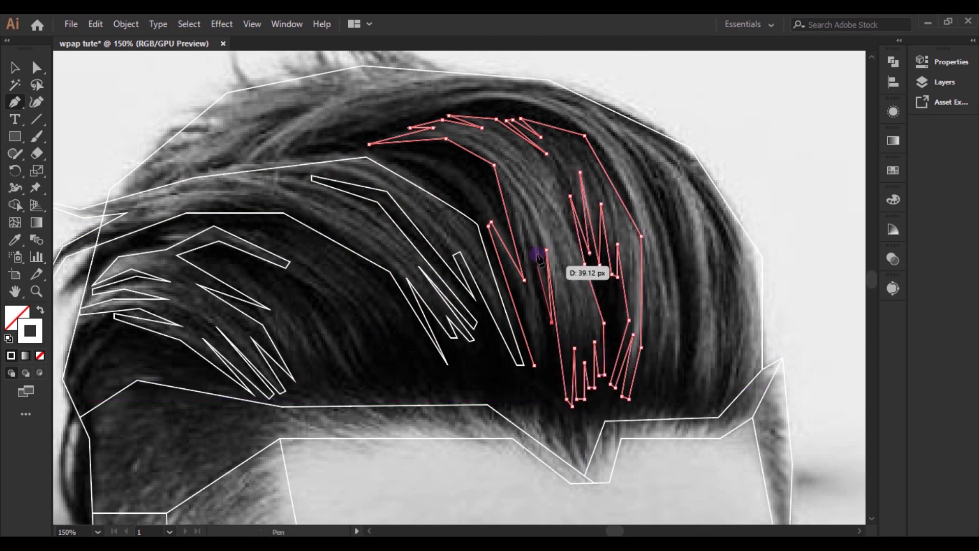
click(544, 366)
click(547, 251)
click(554, 362)
ctrl+click(534, 296)
scroll(533, 296, up, 2)
scroll(400, 354, left, 2)
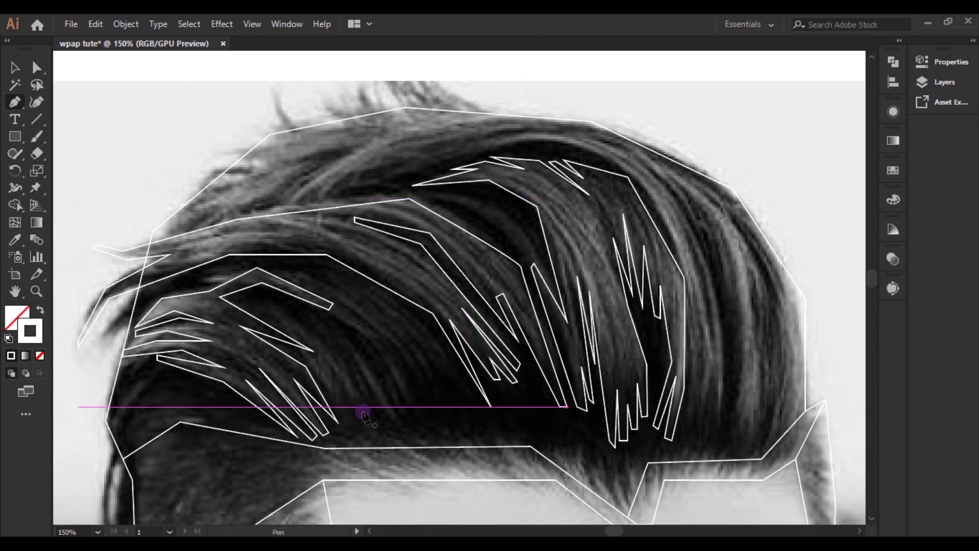
Trace a zigzag strand in the left hair, extending it toward the hairline
click(272, 306)
click(345, 376)
click(320, 359)
click(301, 312)
click(328, 376)
click(342, 360)
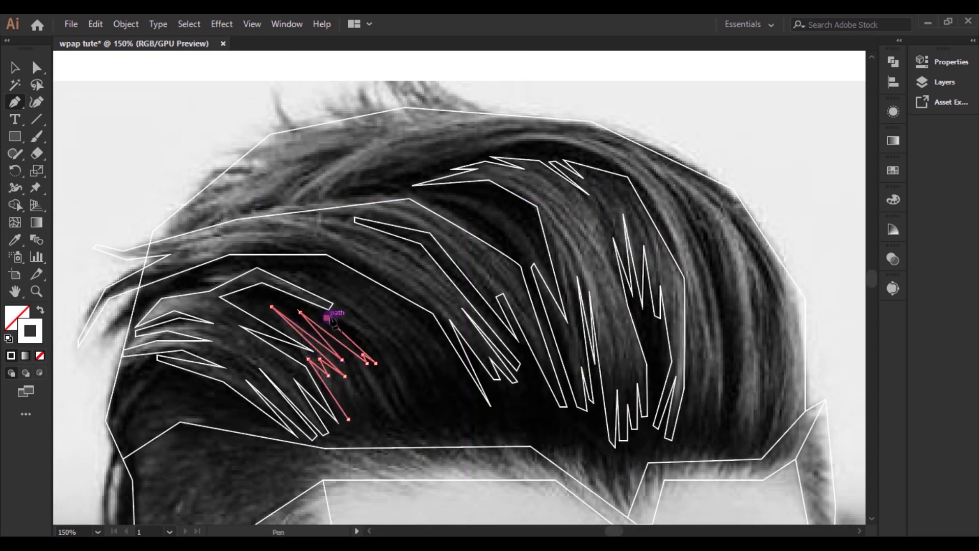
click(337, 280)
click(392, 343)
click(399, 360)
click(407, 419)
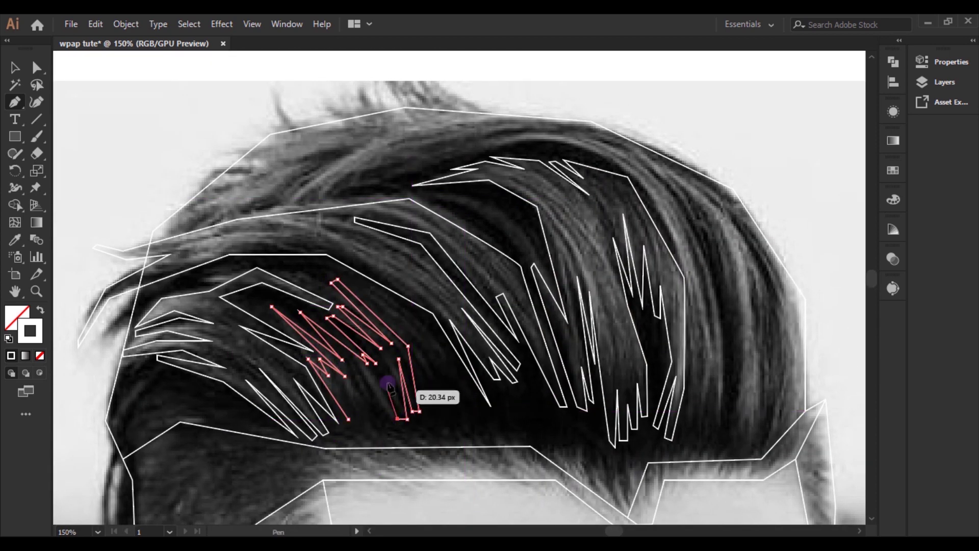
ctrl+click(403, 418)
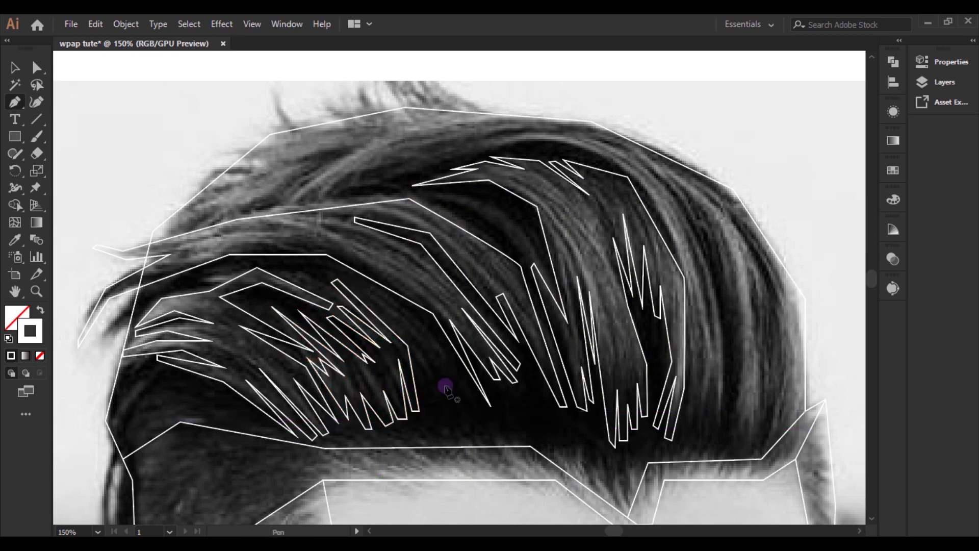
Outline a closed zigzag strand along the right side of the hair
scroll(641, 237, up, 3)
scroll(641, 237, down, 4)
scroll(641, 237, right, 5)
click(607, 419)
click(625, 306)
click(599, 199)
click(550, 144)
click(625, 198)
click(671, 275)
click(666, 280)
click(638, 233)
click(651, 276)
click(625, 239)
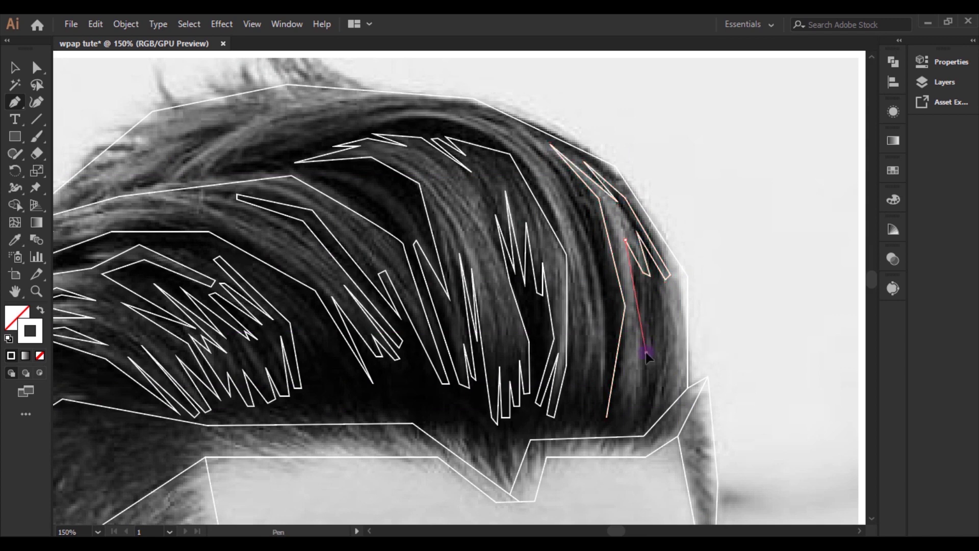
click(637, 416)
Add a narrow strand shape near the right edge of the hair
click(654, 352)
ctrl+click(659, 387)
click(649, 418)
click(667, 347)
click(657, 288)
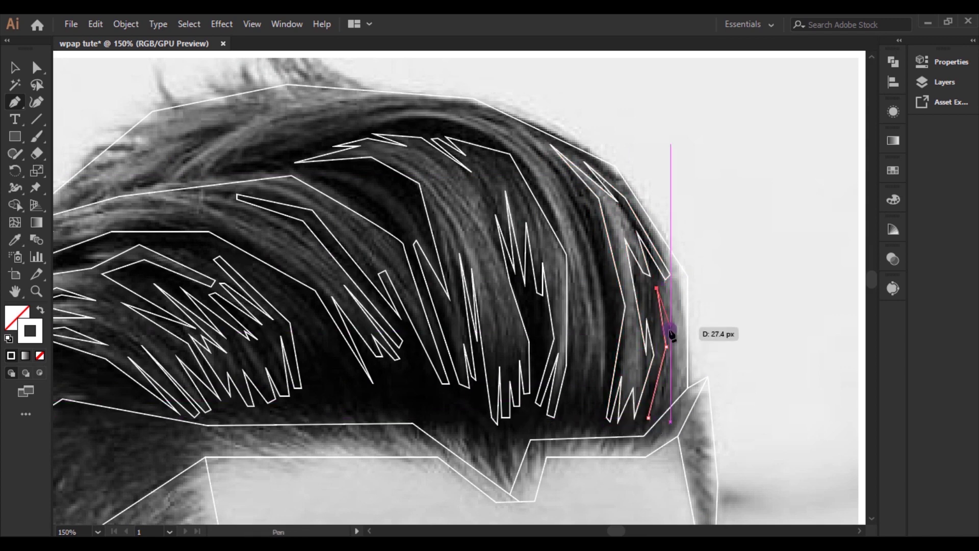
ctrl+click(662, 392)
Start a strand along the top of the hair, zigzagging points toward the left
scroll(622, 352, up, 2)
click(595, 437)
click(606, 351)
click(600, 286)
click(562, 198)
click(548, 174)
click(454, 146)
click(238, 201)
click(344, 165)
click(252, 187)
click(193, 213)
Extend the top strand outline up and right across the crown
click(211, 189)
click(283, 165)
click(210, 194)
click(252, 161)
click(308, 145)
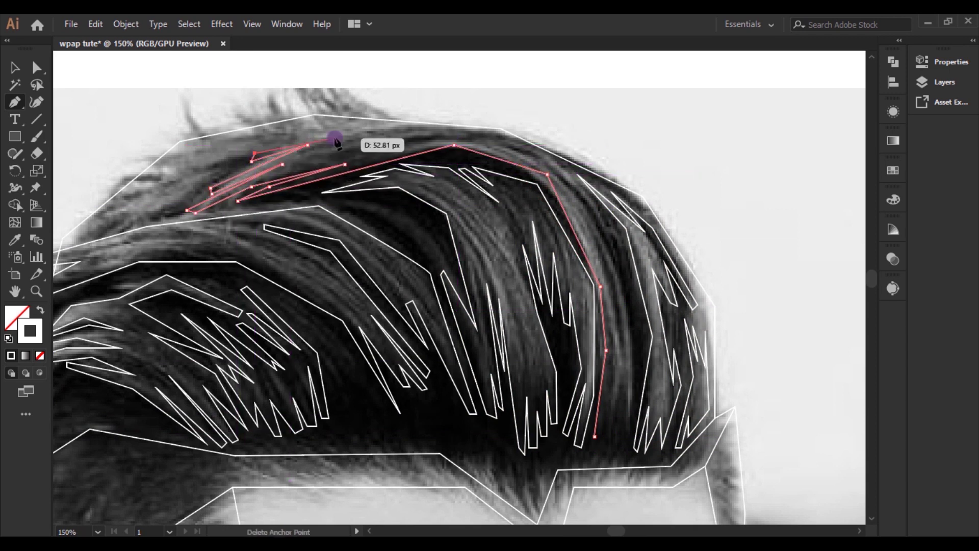
click(351, 152)
click(363, 153)
click(458, 137)
click(565, 164)
click(583, 208)
click(606, 224)
Zigzag the crown outline down the right side and close it on its start point
click(595, 247)
click(625, 290)
click(617, 294)
click(626, 318)
click(630, 423)
click(619, 368)
click(596, 437)
Outline the lower-hairline facet from the hairline dip out to the right
scroll(225, 393, down, 3)
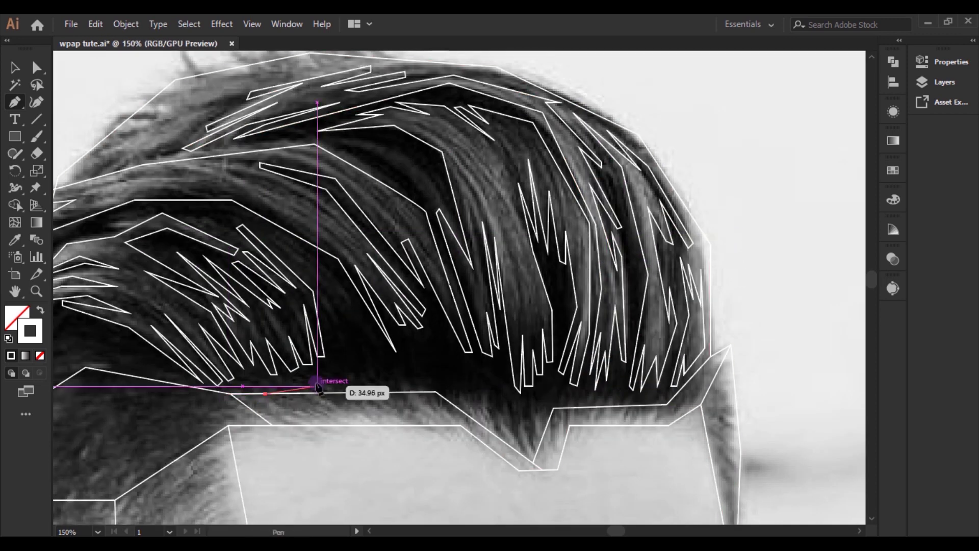
click(533, 452)
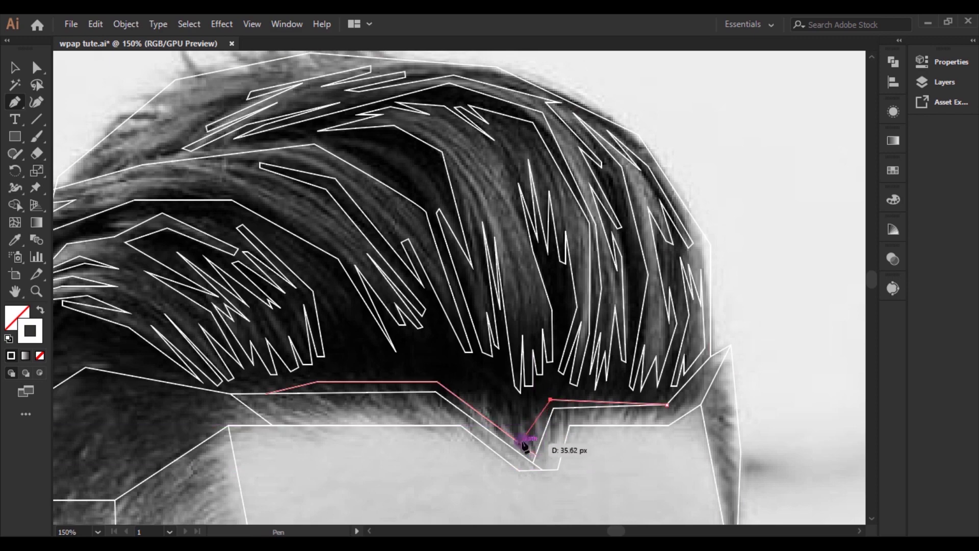
scroll(561, 408, down, 5)
scroll(561, 408, right, 3)
click(655, 236)
click(667, 325)
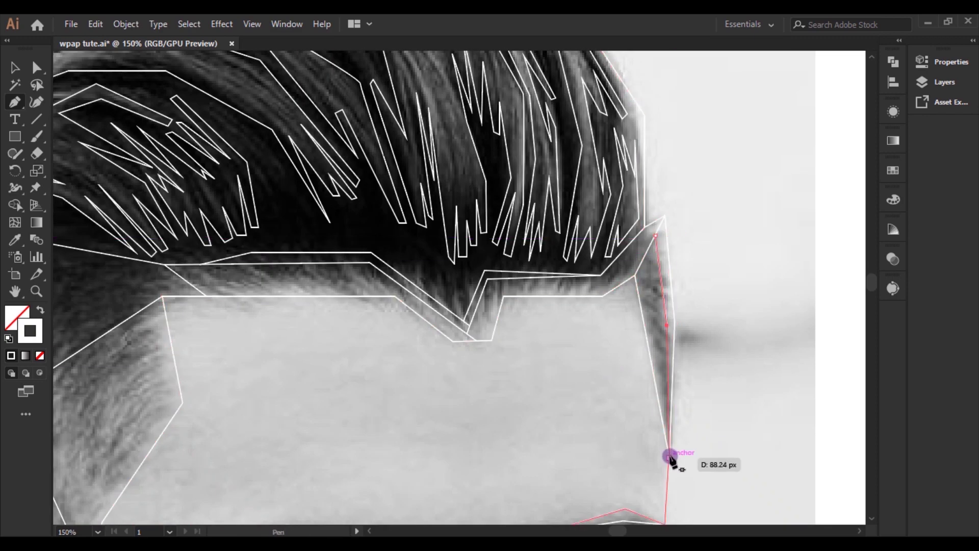
Trace down the side of the neck and add points along the collar
click(671, 457)
scroll(555, 306, down, 5)
scroll(620, 398, down, 3)
scroll(353, 328, up, 3)
click(346, 361)
click(338, 385)
click(374, 433)
scroll(459, 459, down, 3)
click(503, 426)
click(538, 427)
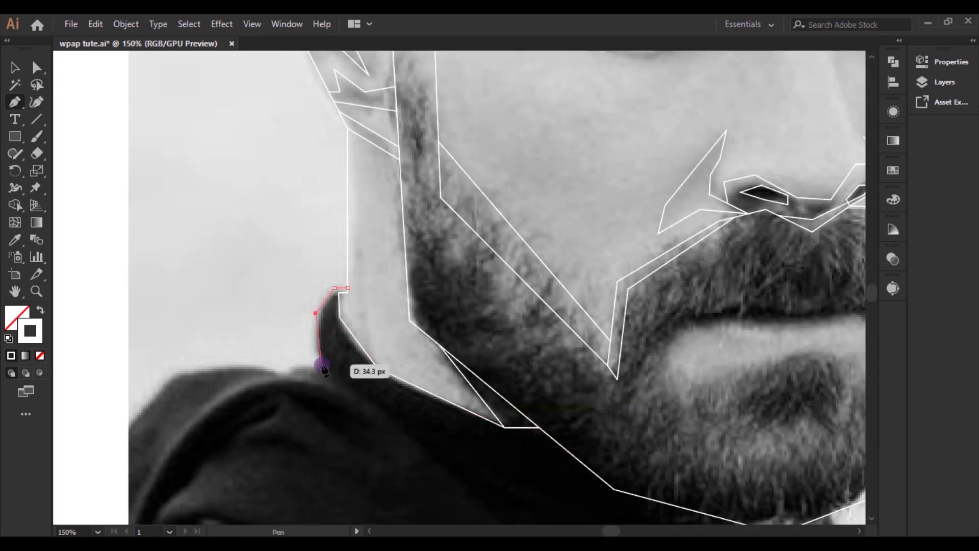
Trace and close the collar's outline shape
click(337, 379)
scroll(353, 376, down, 3)
click(412, 328)
click(564, 461)
click(454, 350)
click(660, 450)
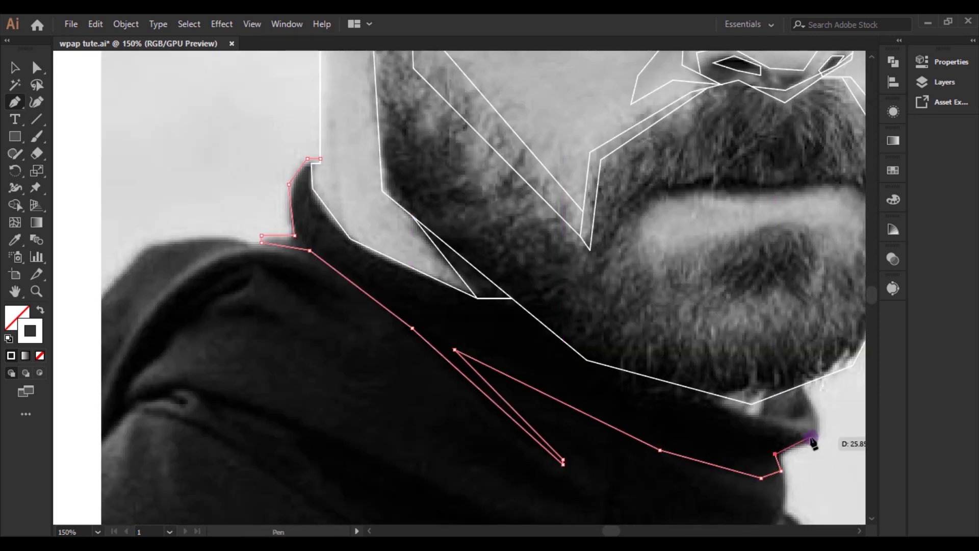
click(755, 430)
Add a small facet under the beard and close the upper collar shape
click(587, 360)
click(689, 387)
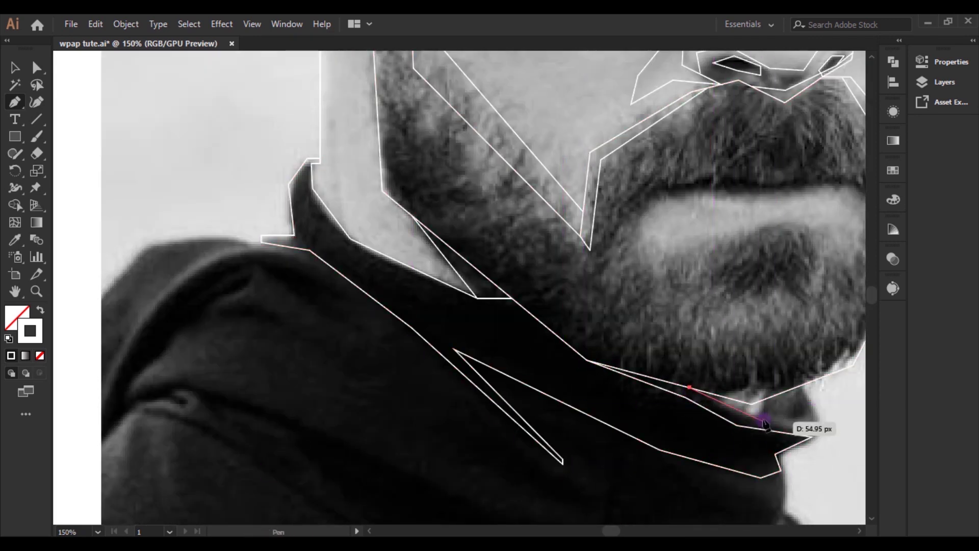
click(806, 401)
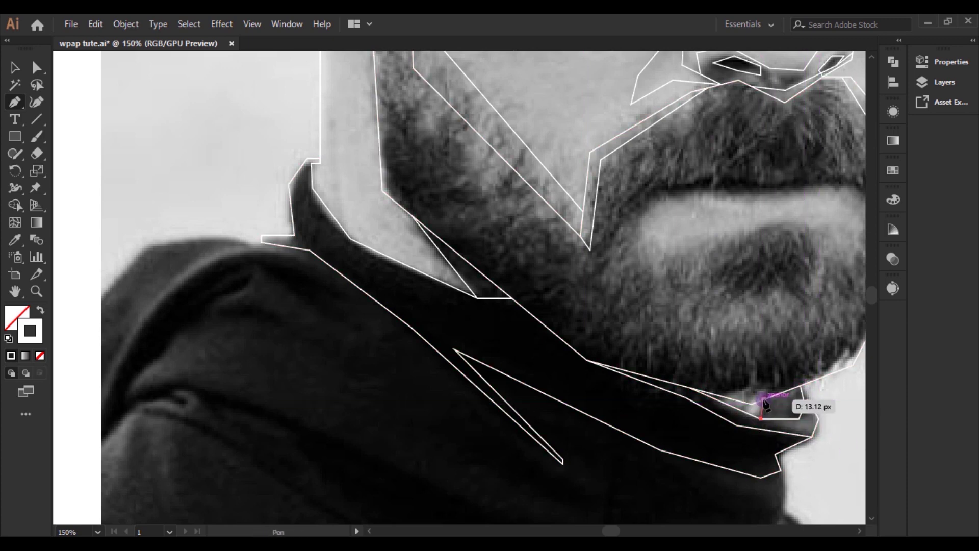
scroll(809, 404, up, 5)
scroll(777, 464, down, 5)
scroll(324, 257, up, 1)
click(322, 220)
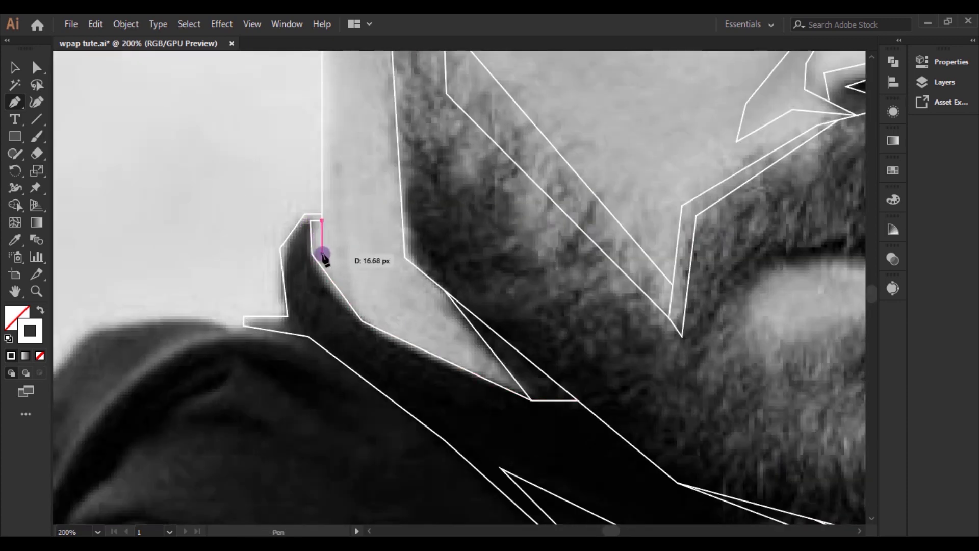
click(528, 393)
scroll(528, 392, down, 2)
Begin outlining the shoulder beneath the collar
click(219, 201)
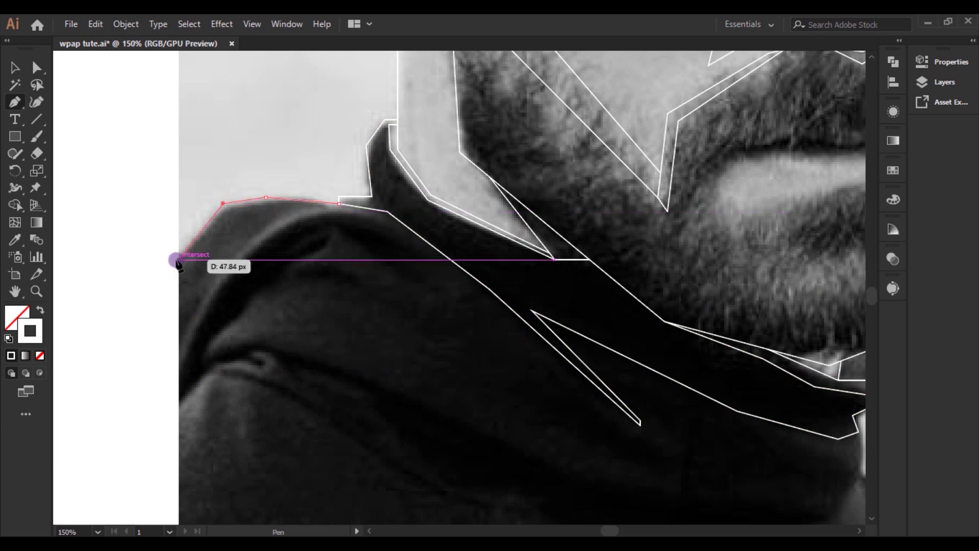
scroll(179, 258, down, 5)
click(767, 380)
click(710, 339)
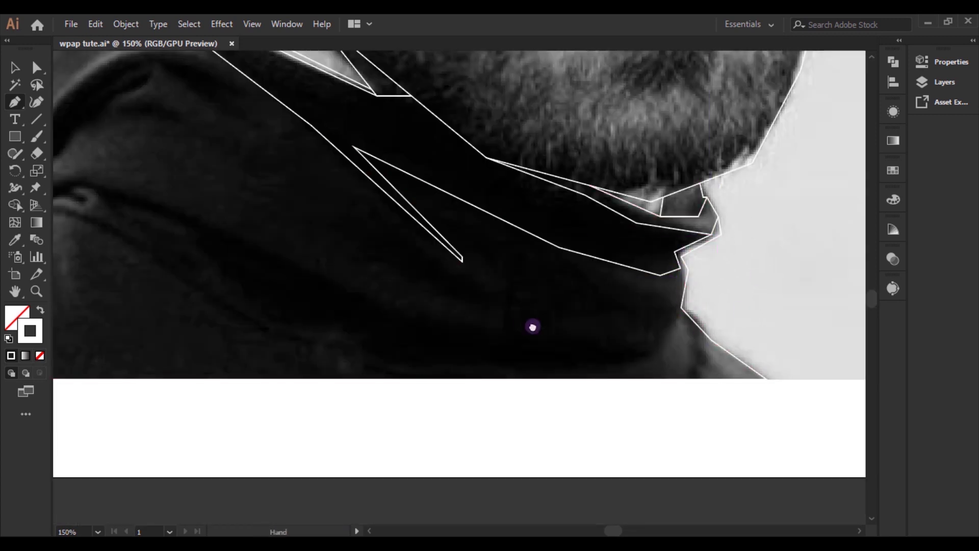
scroll(398, 321, up, 2)
scroll(398, 321, left, 5)
Trace a zigzag fold facet on the shoulder and close it
click(508, 219)
click(421, 162)
click(379, 181)
click(471, 218)
click(332, 238)
click(300, 271)
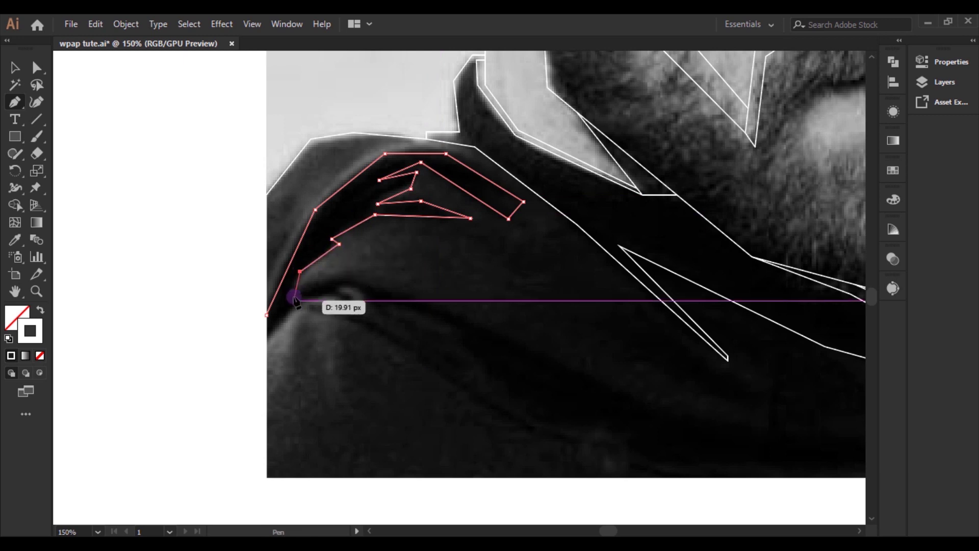
click(266, 314)
Draw a jacket facet running down from the shoulder
scroll(266, 316, right, 2)
click(247, 283)
click(290, 284)
click(274, 270)
click(322, 292)
scroll(322, 291, down, 2)
click(347, 250)
click(438, 343)
click(510, 355)
click(560, 398)
Trace a facet along the jacket's lower edge
click(184, 209)
click(220, 195)
click(393, 248)
click(573, 352)
click(773, 374)
click(839, 329)
scroll(815, 377, right, 3)
click(710, 400)
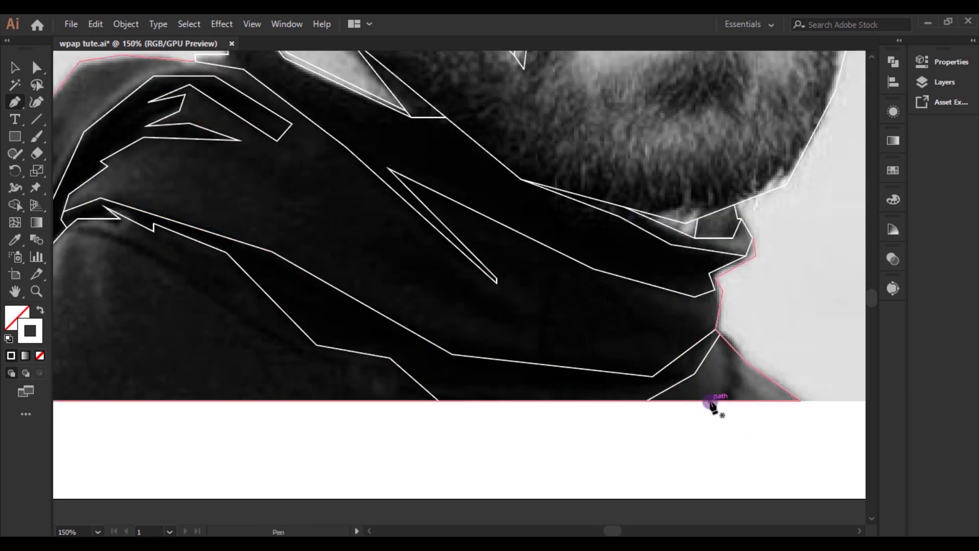
scroll(743, 376, left, 5)
Outline a left-shoulder facet along the lower-left edge of the jacket
click(262, 262)
click(339, 276)
click(479, 380)
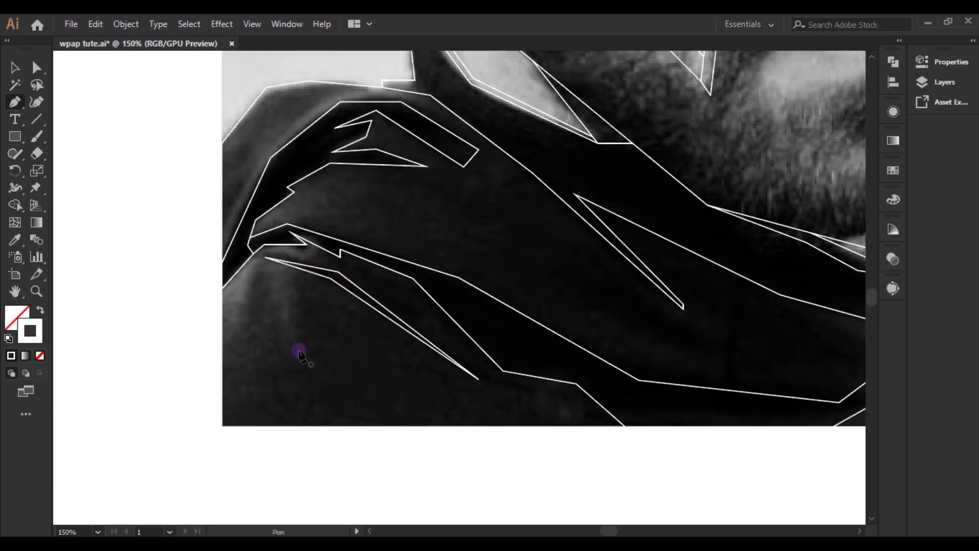
click(225, 304)
click(261, 273)
click(471, 405)
click(577, 425)
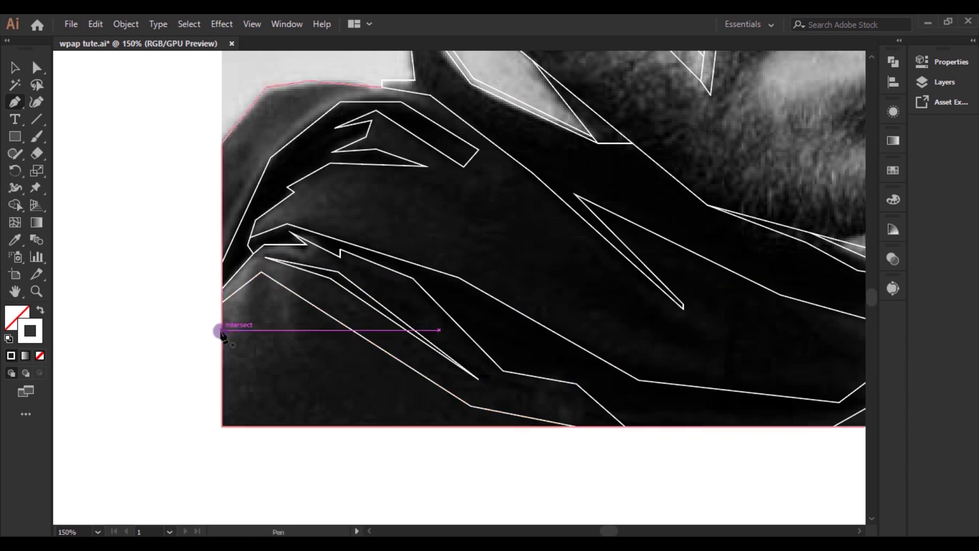
drag(573, 266, 539, 302)
scroll(503, 324, down, 3)
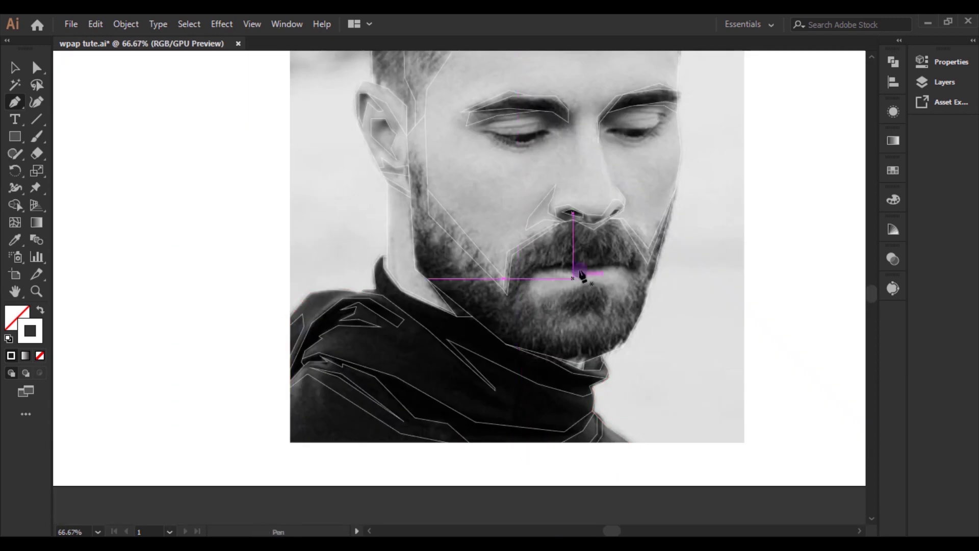
Trace a closed facet around the lips and add points along the lower lip edge
scroll(579, 267, up, 5)
scroll(400, 278, down, 1)
click(384, 280)
click(599, 276)
click(554, 282)
click(510, 289)
click(434, 285)
click(385, 289)
click(448, 313)
click(543, 309)
click(607, 280)
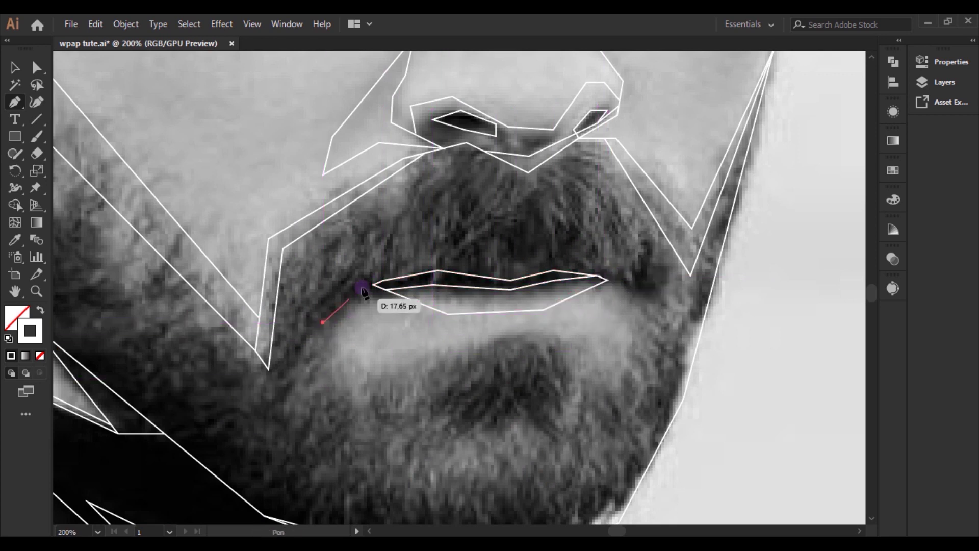
Outline the beard patch below the lower lip and a zigzag beard facet
click(403, 442)
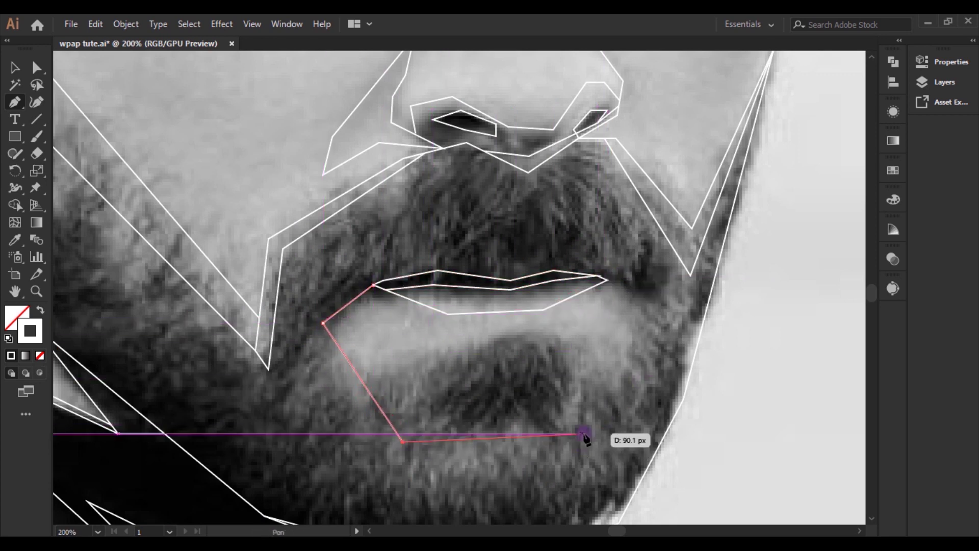
click(607, 277)
click(443, 346)
click(554, 335)
click(574, 391)
click(553, 379)
click(565, 412)
click(541, 384)
click(519, 392)
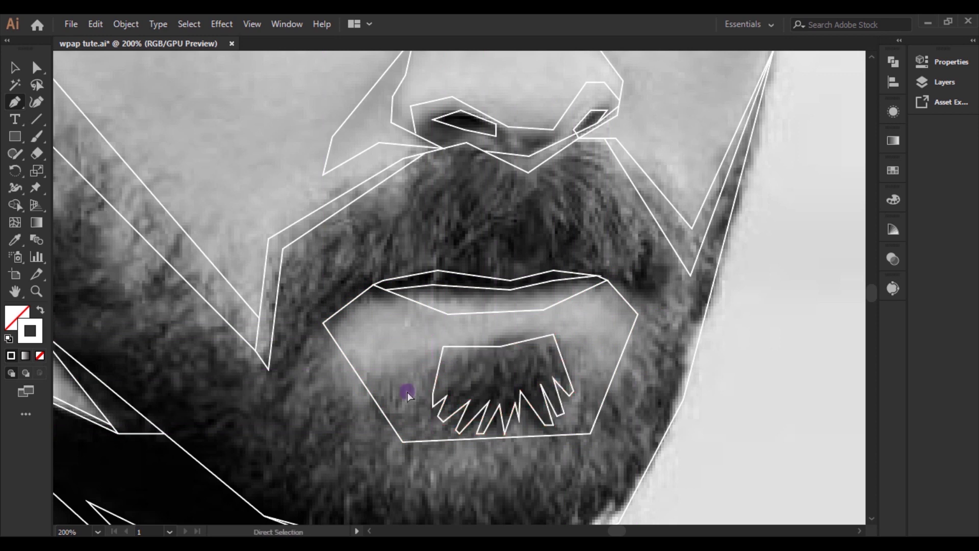
Draw a facet along the lower lip and teeth edge to the mouth corner and chin
click(351, 364)
click(403, 392)
click(437, 377)
click(574, 391)
click(591, 369)
click(638, 316)
click(373, 289)
click(323, 323)
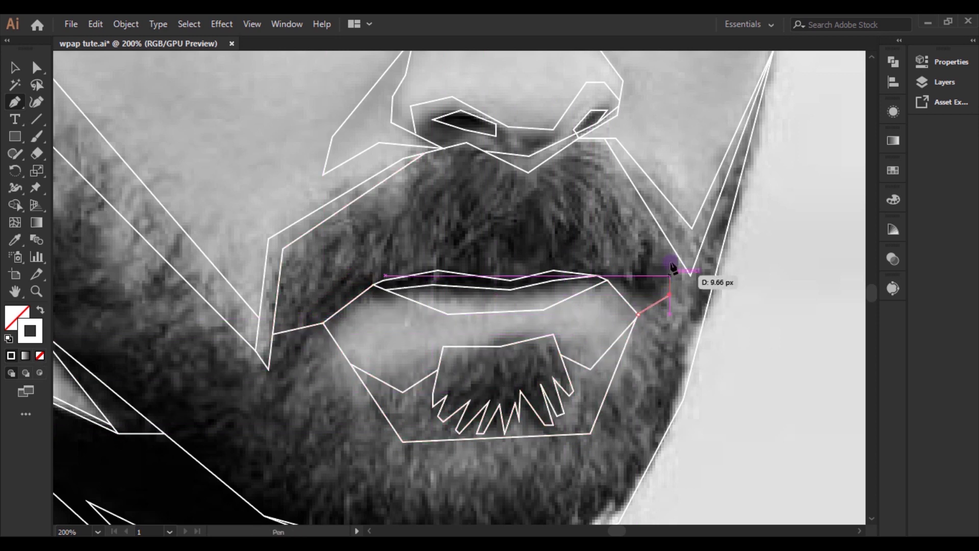
click(604, 461)
Add facet lines along the lower beard edge, jawline and beside the mouth
scroll(403, 380, down, 3)
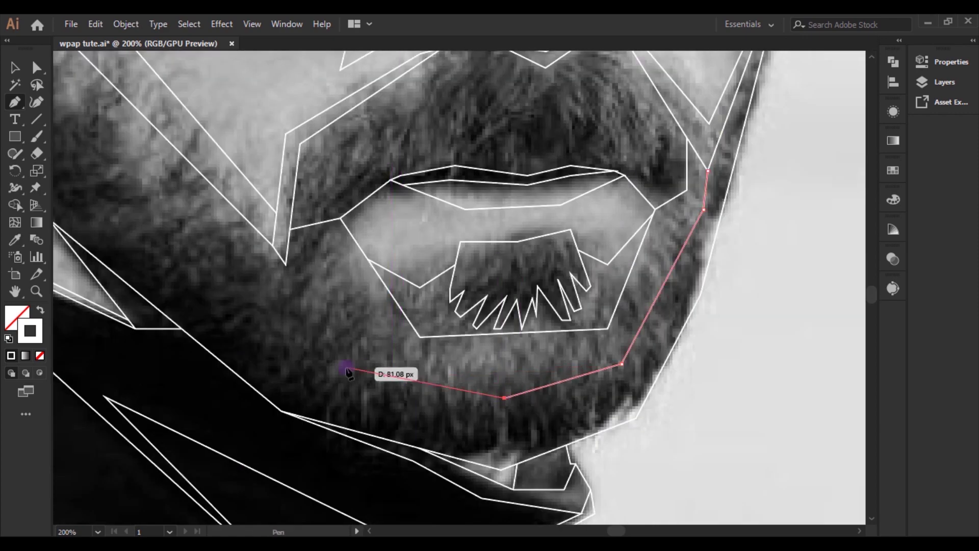
click(360, 367)
scroll(307, 255, up, 3)
scroll(306, 255, left, 6)
click(237, 147)
scroll(357, 235, right, 2)
click(452, 317)
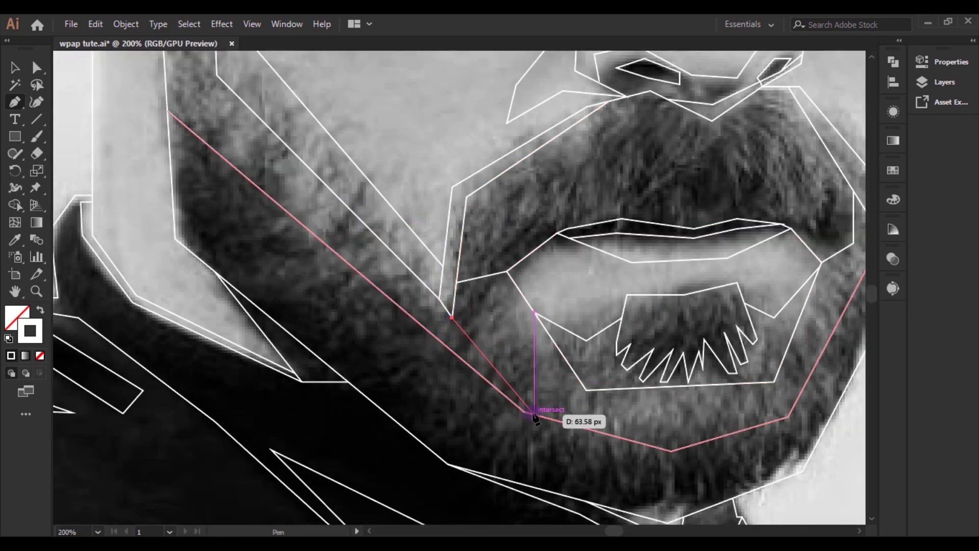
scroll(575, 415, up, 3)
click(411, 176)
click(411, 220)
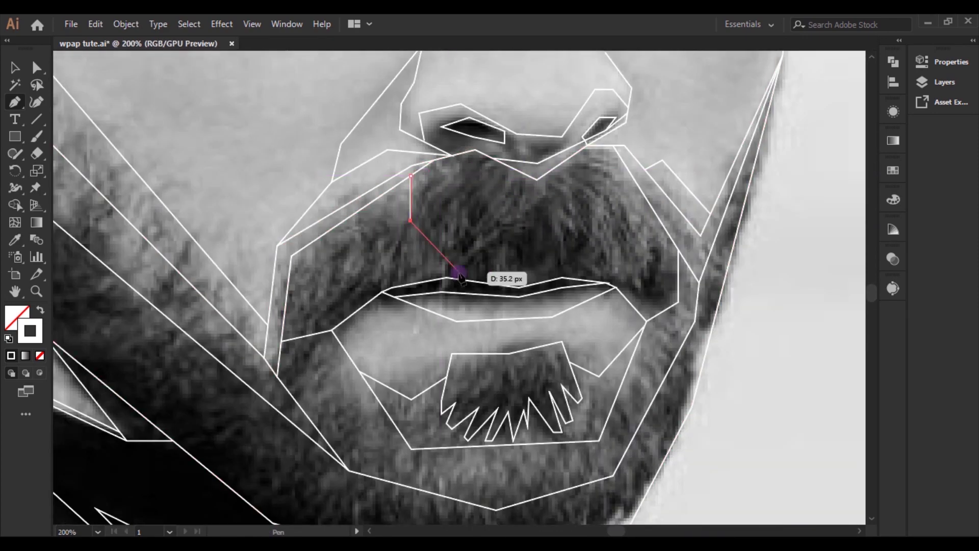
Draw two moustache facets rising from the lip corner
click(632, 235)
click(602, 281)
click(655, 276)
click(630, 301)
scroll(570, 309, up, 3)
scroll(570, 309, left, 3)
click(572, 220)
click(591, 281)
click(546, 289)
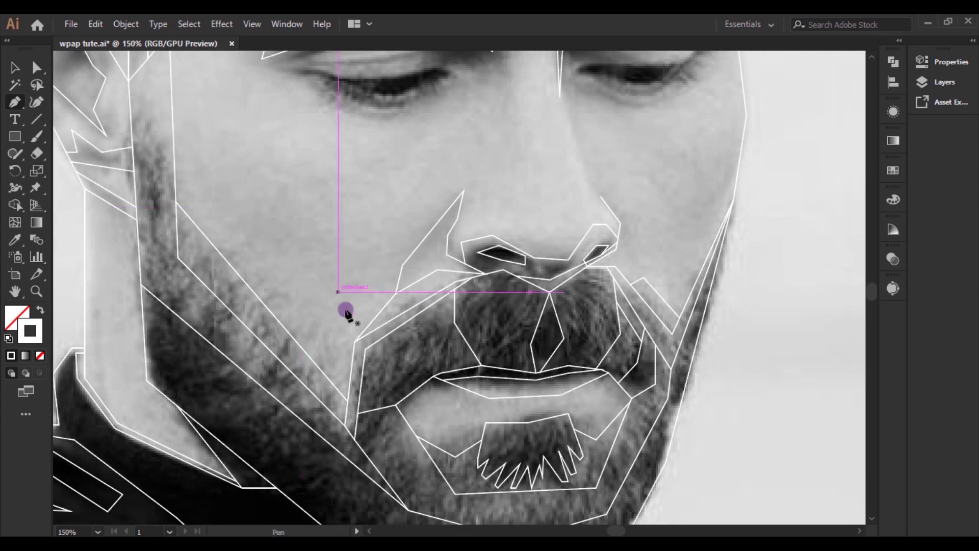
Trace a facet across the left and lower beard
scroll(320, 291, down, 3)
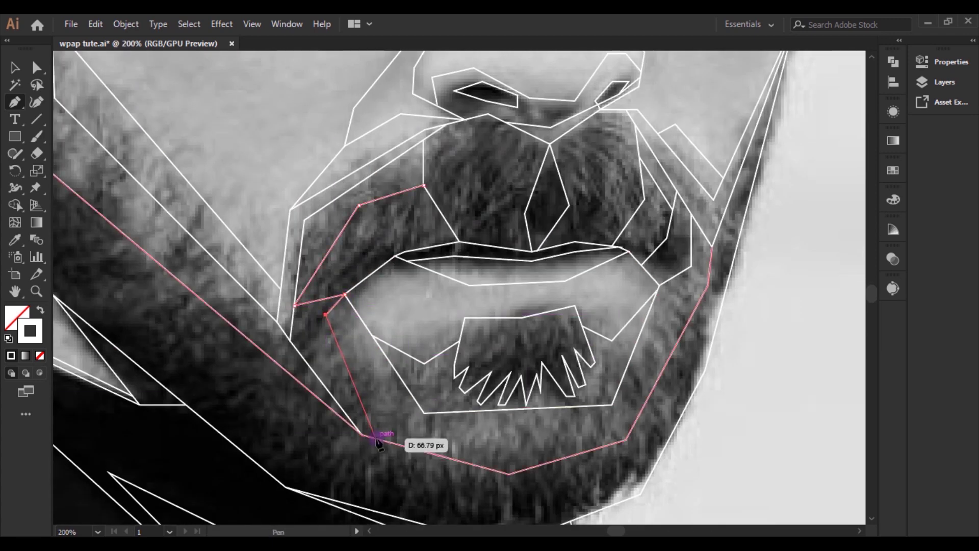
scroll(383, 437, down, 2)
click(343, 369)
click(480, 399)
click(584, 352)
scroll(393, 241, down, 1)
scroll(634, 411, up, 3)
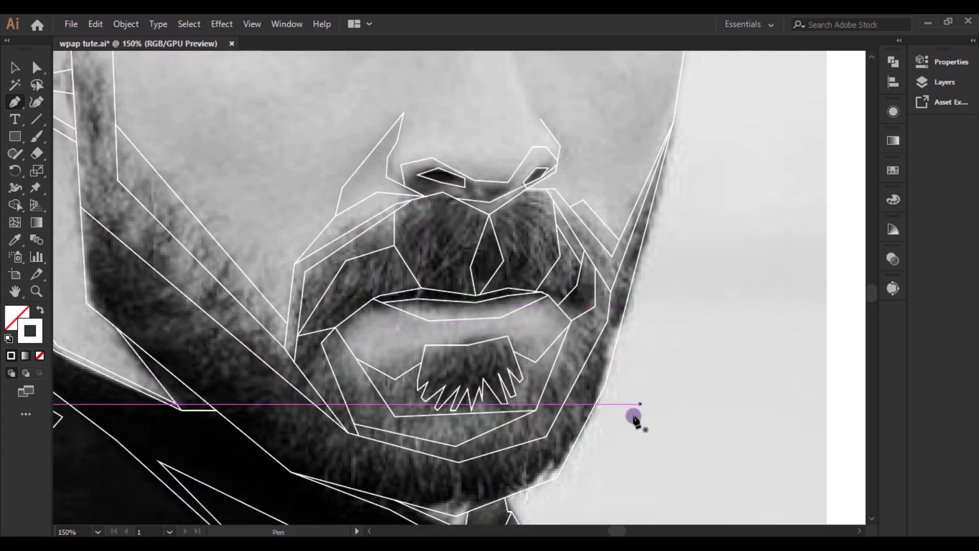
scroll(634, 411, down, 1)
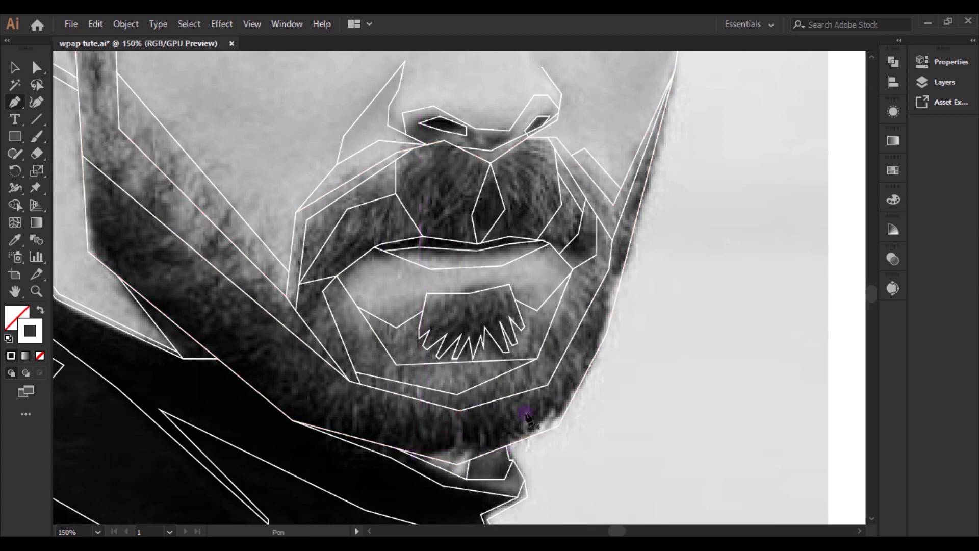
scroll(339, 291, down, 3)
scroll(339, 280, up, 3)
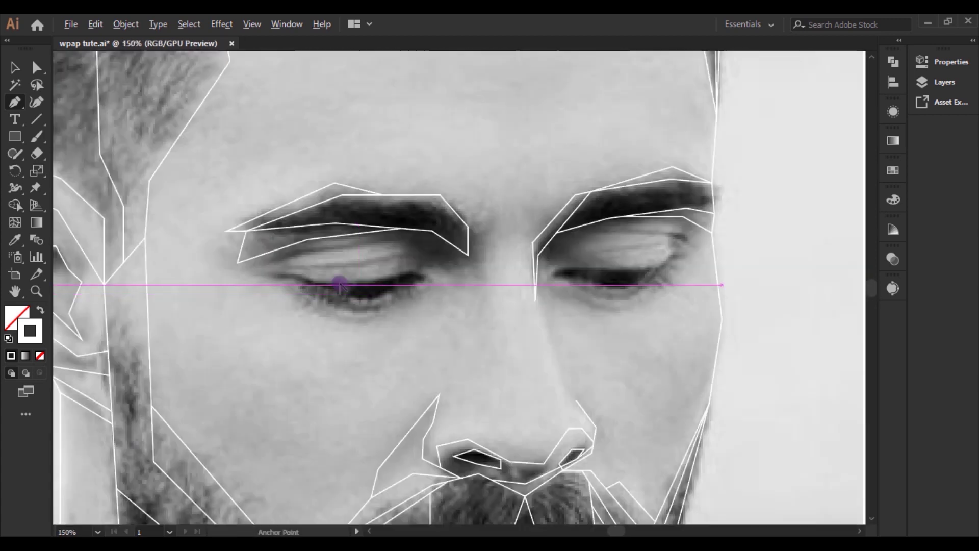
Draw a closed facet on the left eye and begin one under the lower eyelid
scroll(356, 311, up, 2)
click(352, 329)
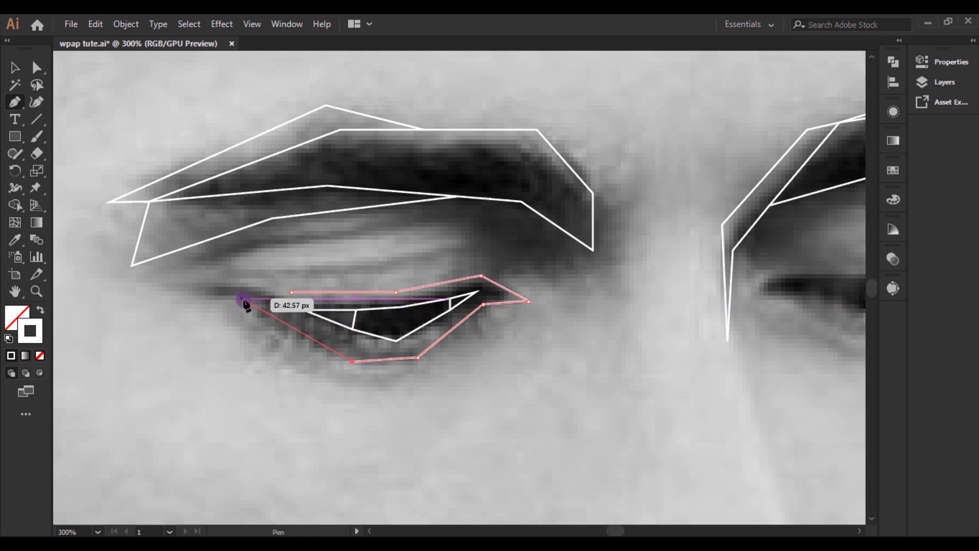
click(258, 288)
scroll(481, 383, down, 3)
scroll(700, 385, up, 3)
click(156, 264)
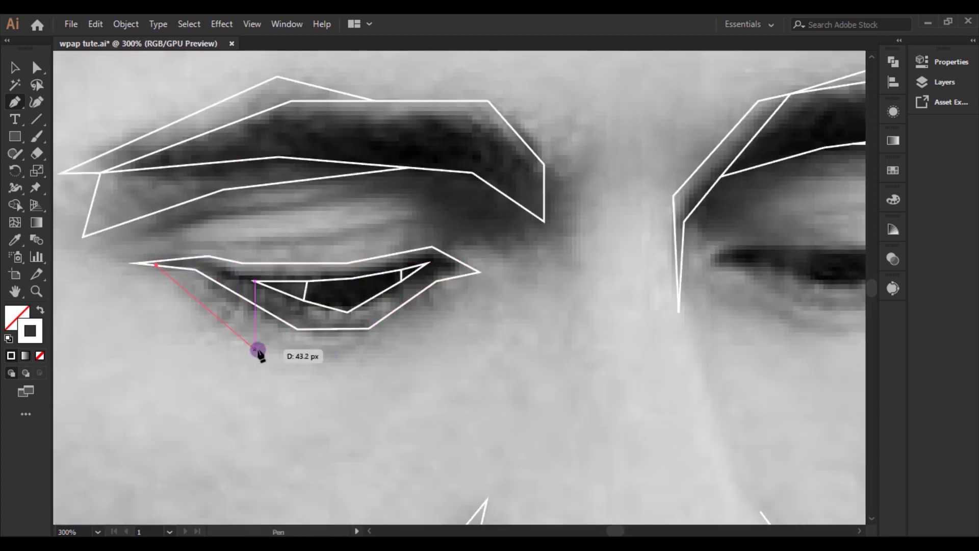
Trace a closed facet around the left upper eyelid, outer corner and lid crease
click(477, 280)
click(155, 265)
click(86, 250)
click(204, 218)
click(418, 189)
click(474, 223)
click(293, 262)
click(513, 232)
Add facets under the left eyebrow and at its inner end
drag(625, 367, 564, 384)
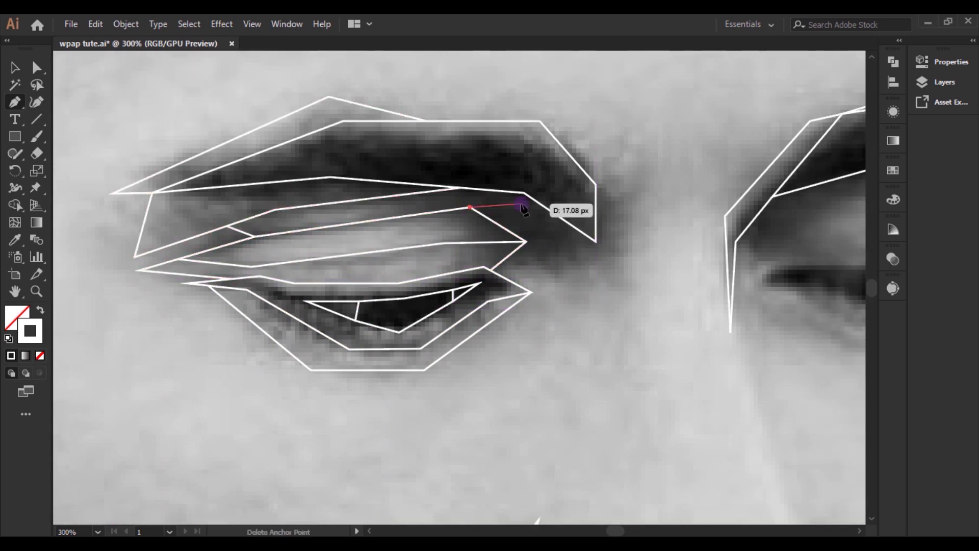
drag(499, 272, 437, 218)
click(467, 214)
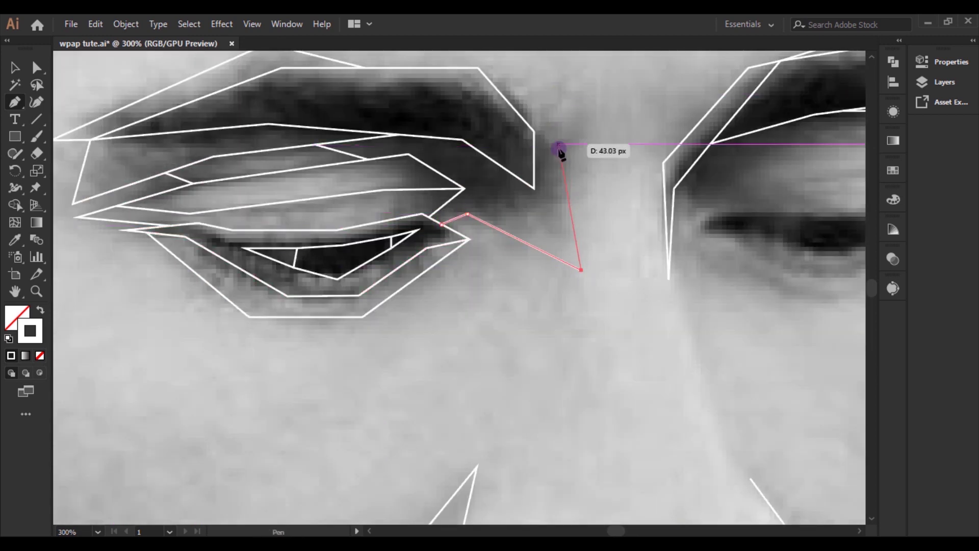
click(560, 148)
scroll(646, 280, up, 3)
click(595, 253)
click(576, 335)
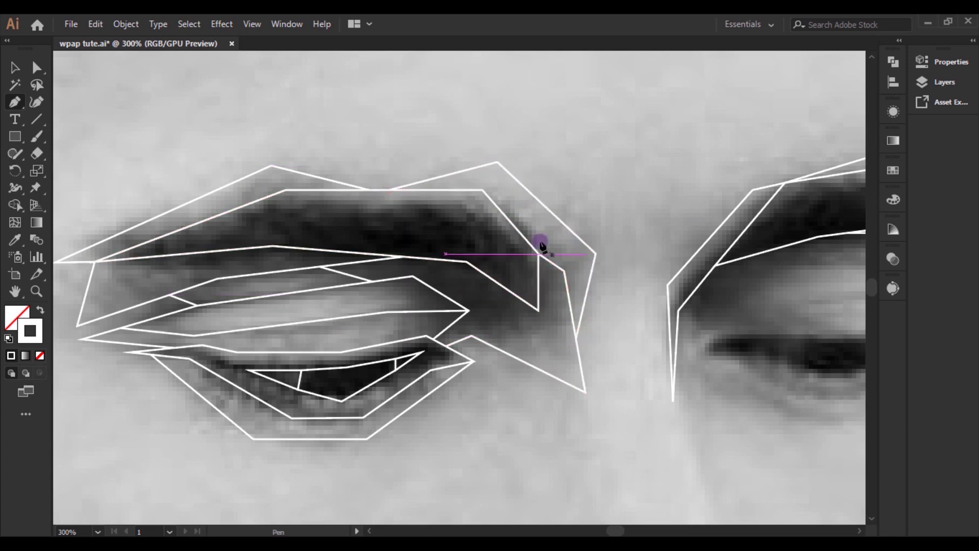
click(502, 169)
Move over to the right eye and trace its upper eyelid line
key(ctrl+minus)
drag(584, 256, 585, 320)
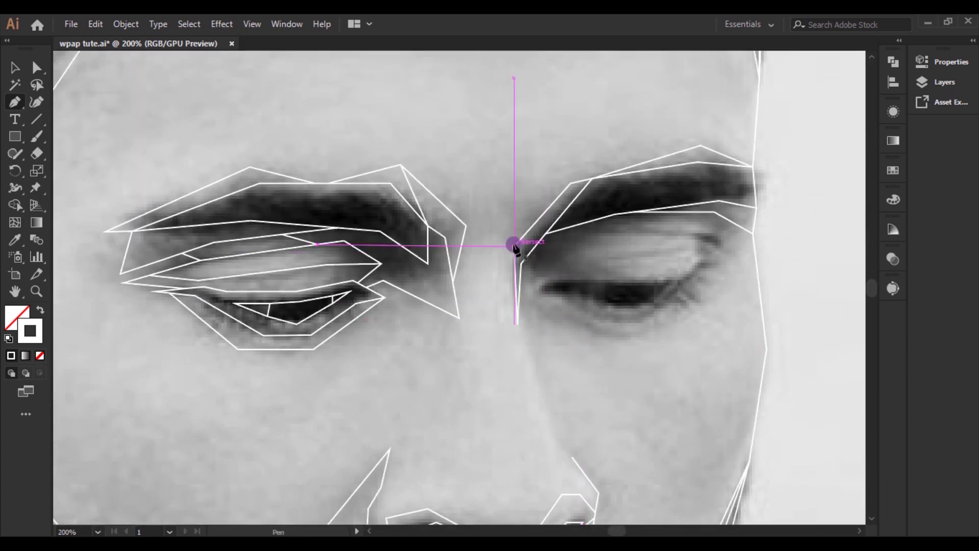
key(Escape)
key(ctrl+plus)
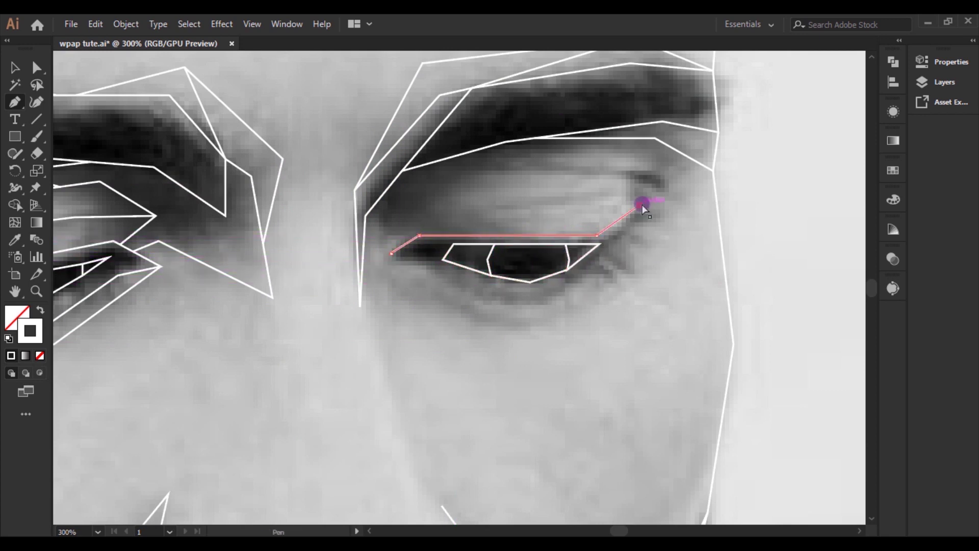
click(426, 164)
click(366, 217)
click(386, 236)
key(Escape)
Add facets at the right eye's outer corner and below the eye
click(668, 194)
click(720, 240)
key(Escape)
scroll(569, 319, down, 1)
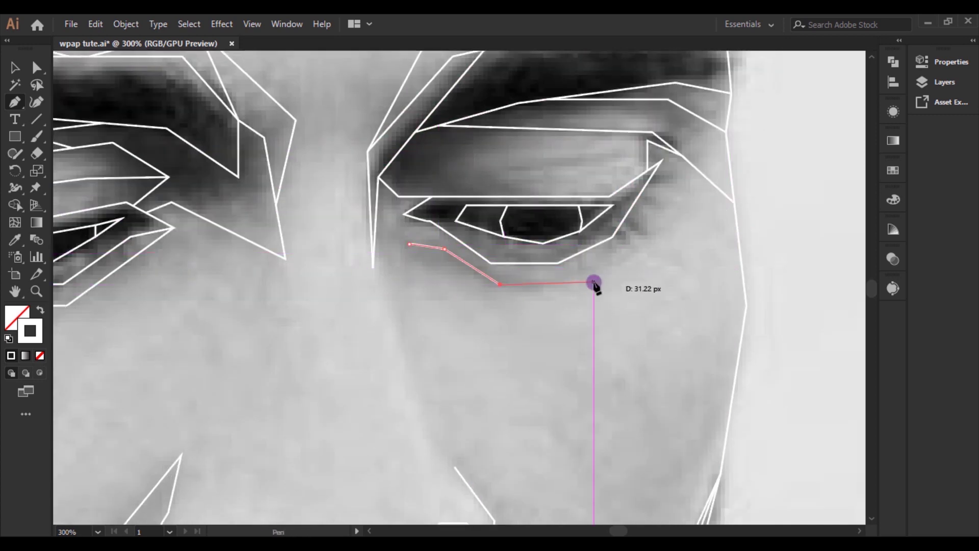
click(423, 426)
click(373, 265)
key(ctrl+minus)
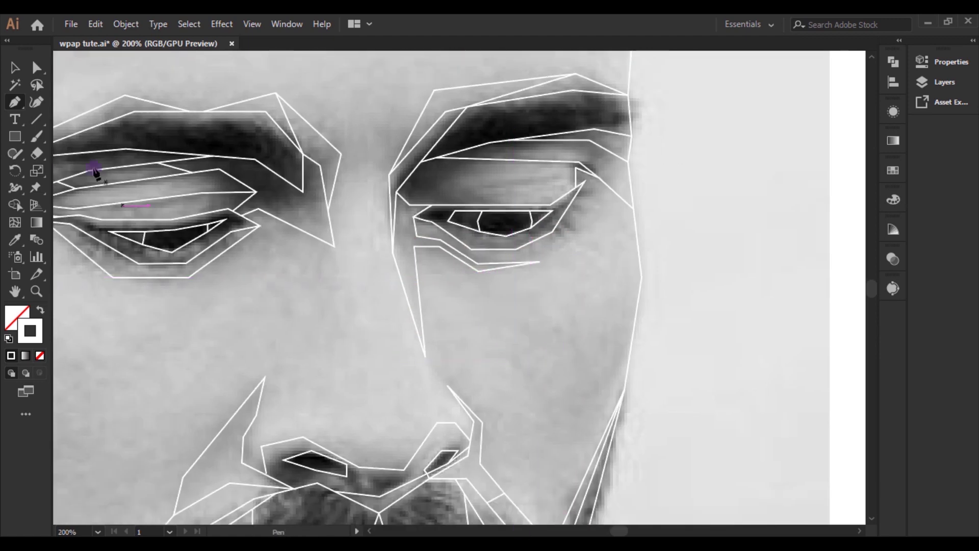
With the whole face in view, begin a forehead facet along the hairline and temple
key(ctrl+0)
scroll(357, 147, up, 3)
click(255, 96)
click(245, 204)
click(154, 363)
scroll(153, 363, down, 2)
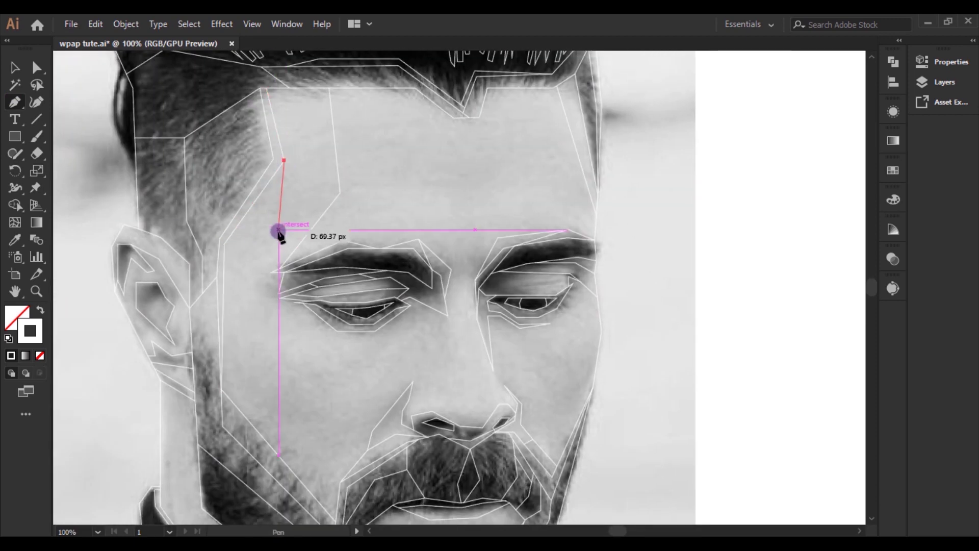
Finish the cheek facet beside the eye and close a triangle beside the nose
click(279, 232)
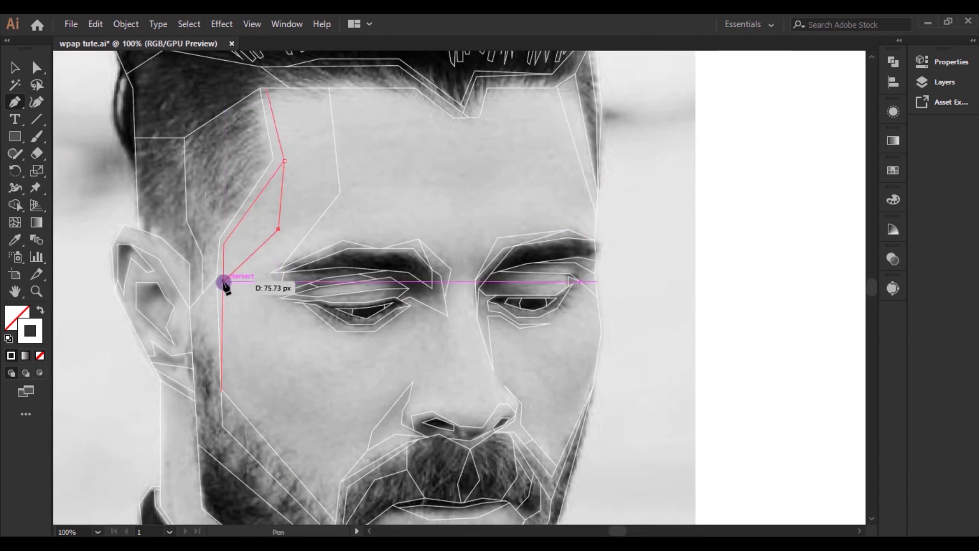
scroll(255, 286, down, 3)
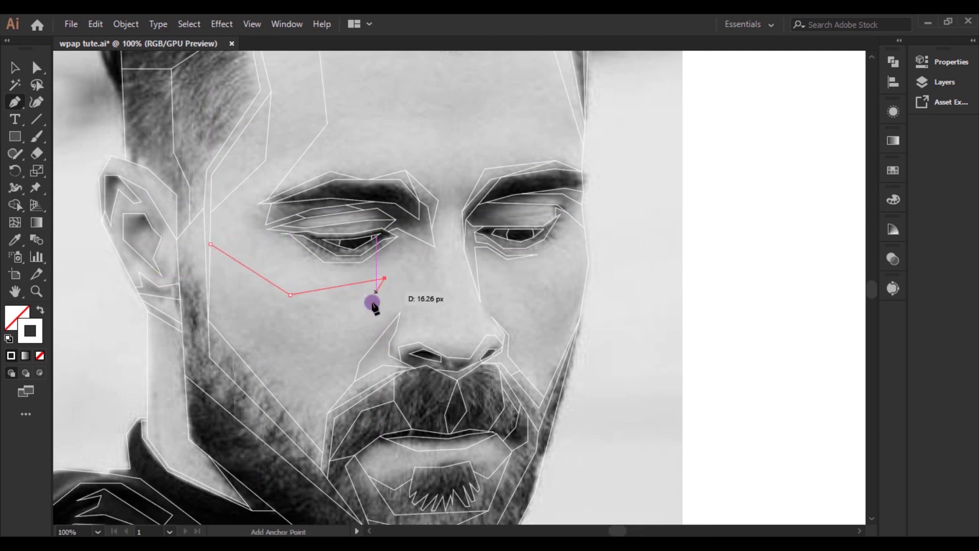
click(261, 346)
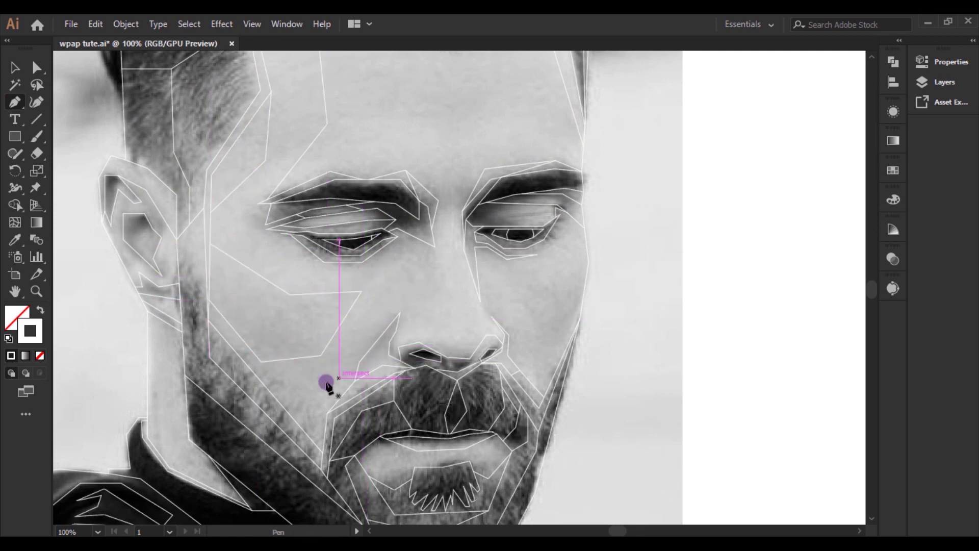
click(432, 245)
key(ctrl+equal)
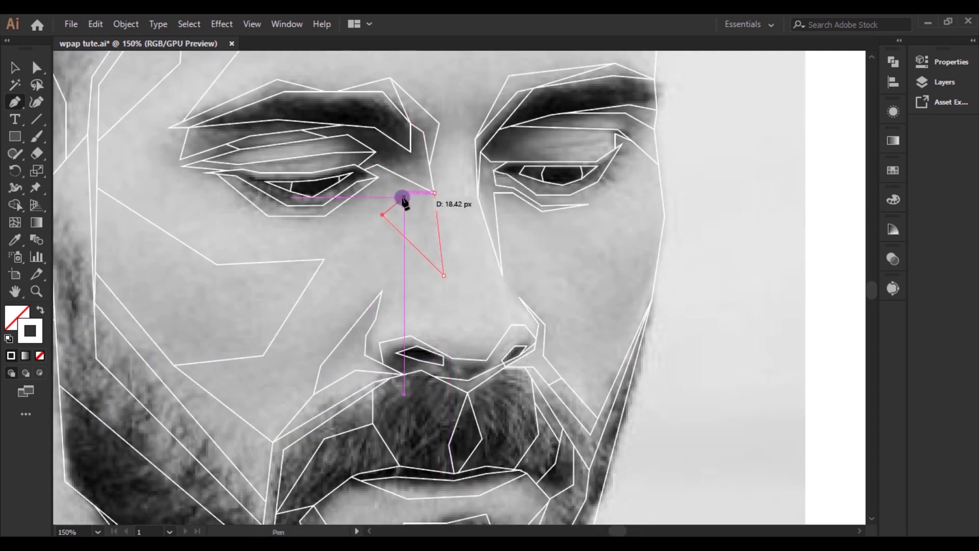
click(403, 198)
Draw a line across the left cheek and save the document
drag(397, 299, 419, 283)
click(388, 279)
drag(350, 245, 426, 329)
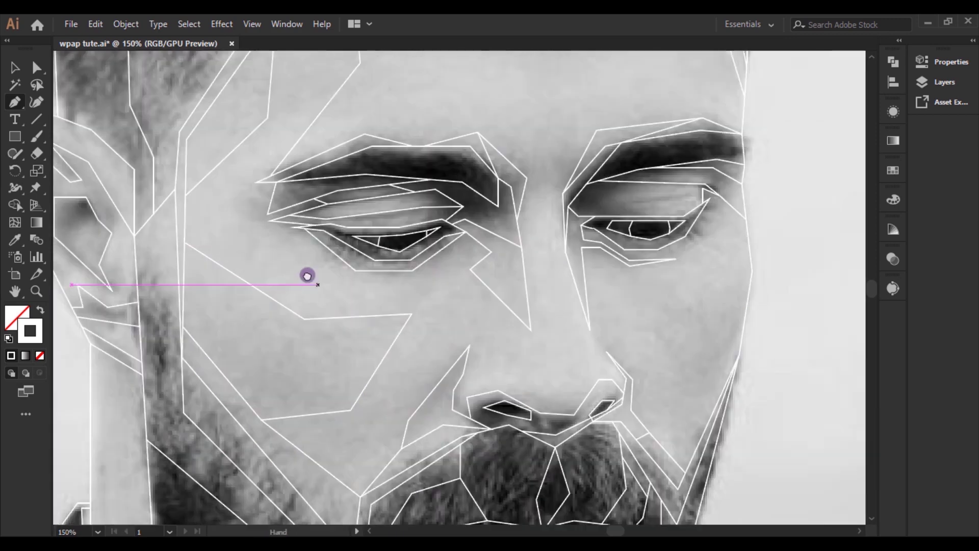
click(255, 286)
ctrl+click(251, 304)
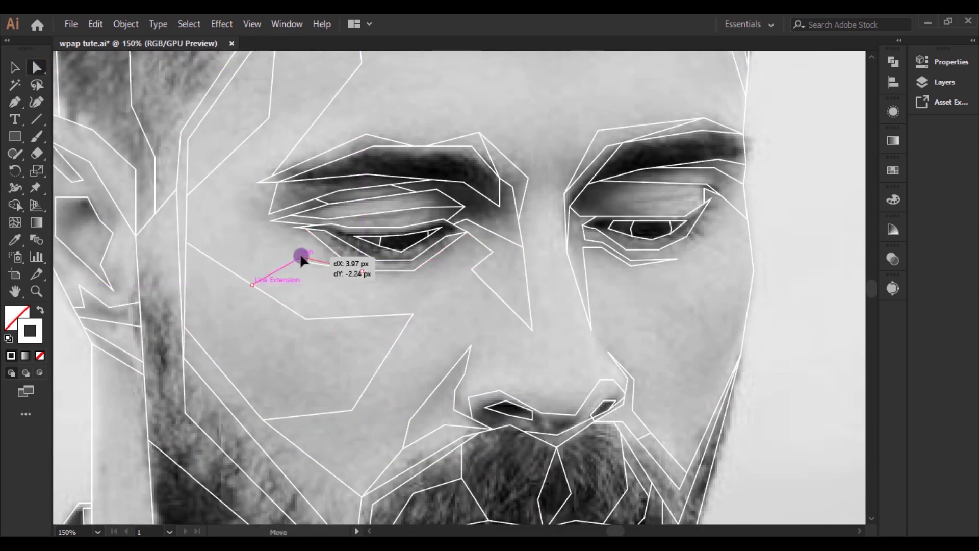
key(p)
key(ctrl+s)
Join a segment to the nose-side anchor and start a facet under the right eye
key(ctrl+plus)
click(618, 228)
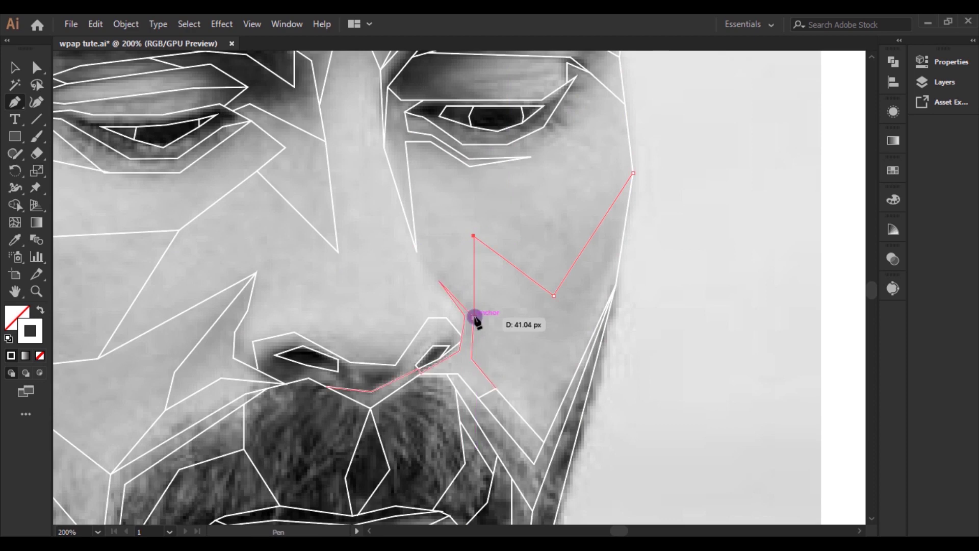
drag(628, 103, 597, 287)
click(539, 264)
drag(610, 305, 608, 339)
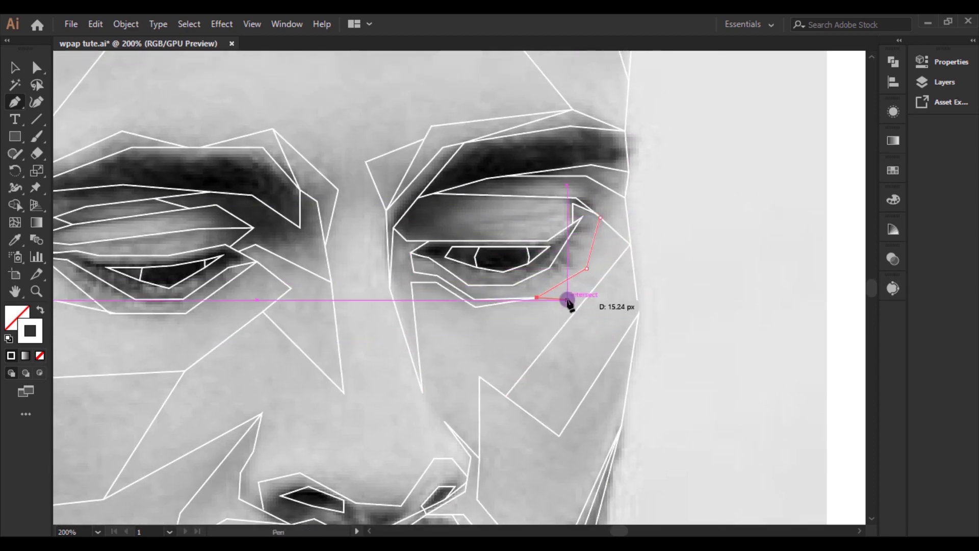
click(548, 352)
Add an anchor on the right jaw edge and review the traced cheek
scroll(549, 352, down, 2)
scroll(580, 311, down, 1)
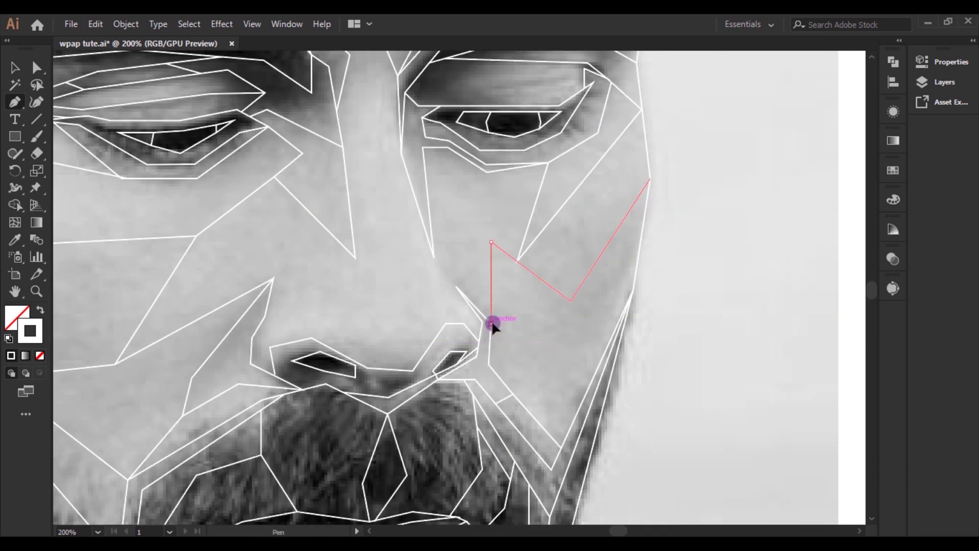
click(637, 261)
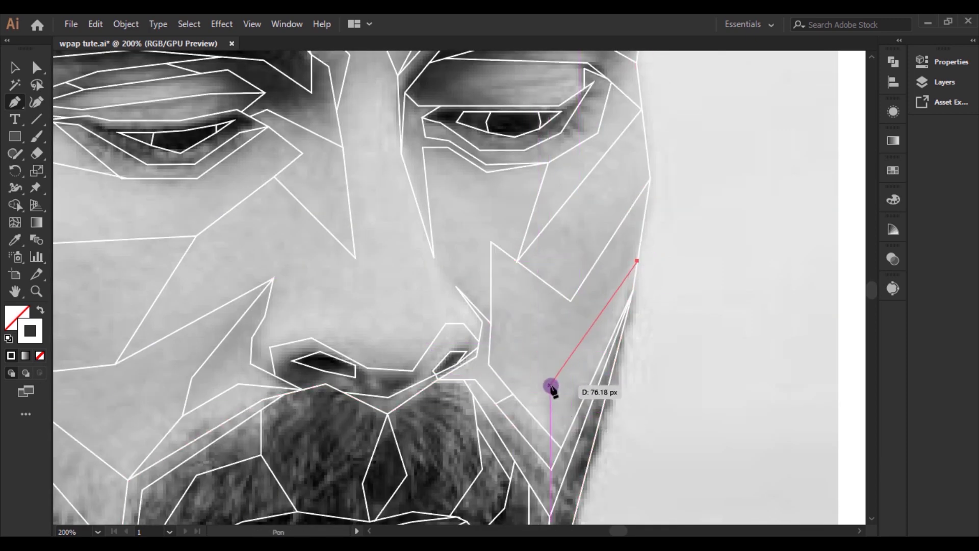
scroll(488, 367, down, 3)
scroll(543, 382, up, 3)
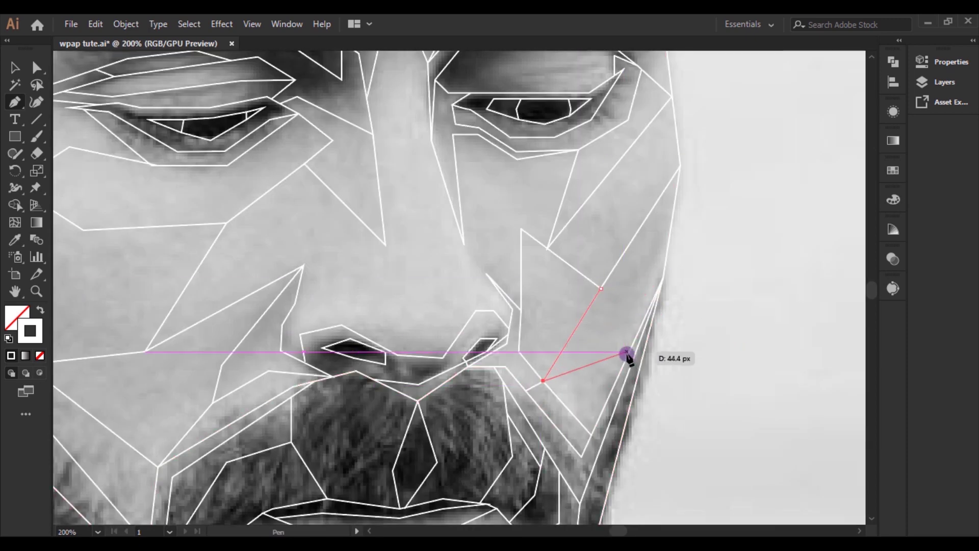
scroll(724, 288, down, 1)
scroll(724, 289, down, 3)
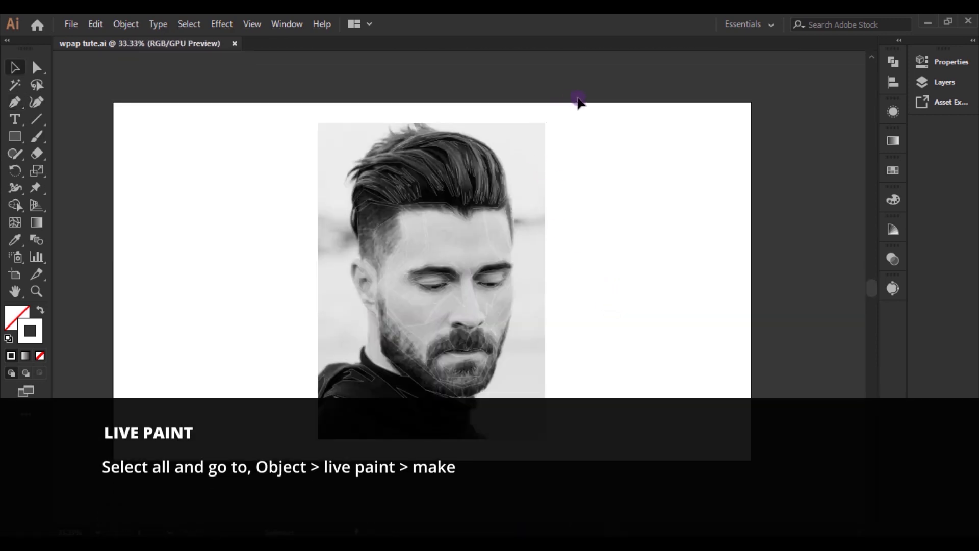
Select all traced facet paths and convert them with Object > Live Paint > Make
key(ctrl+a)
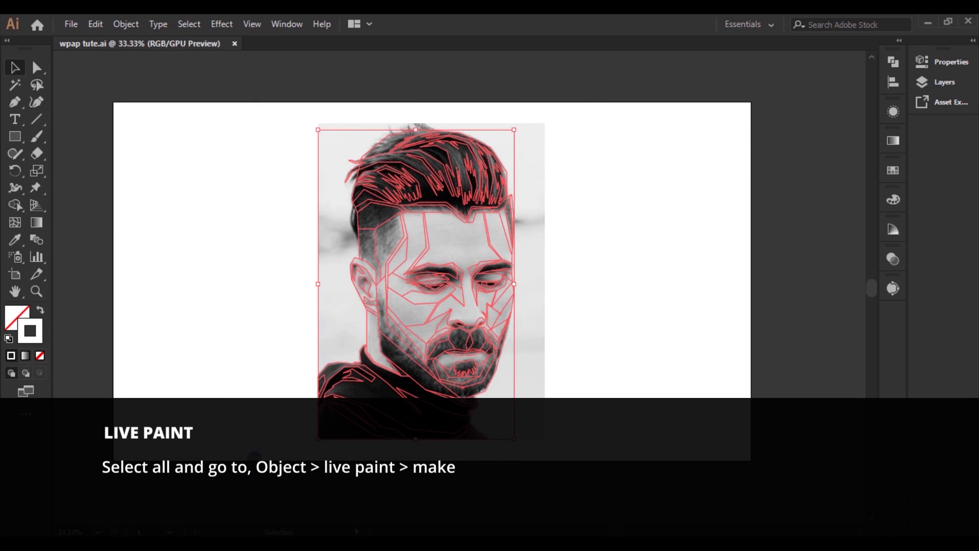
click(119, 24)
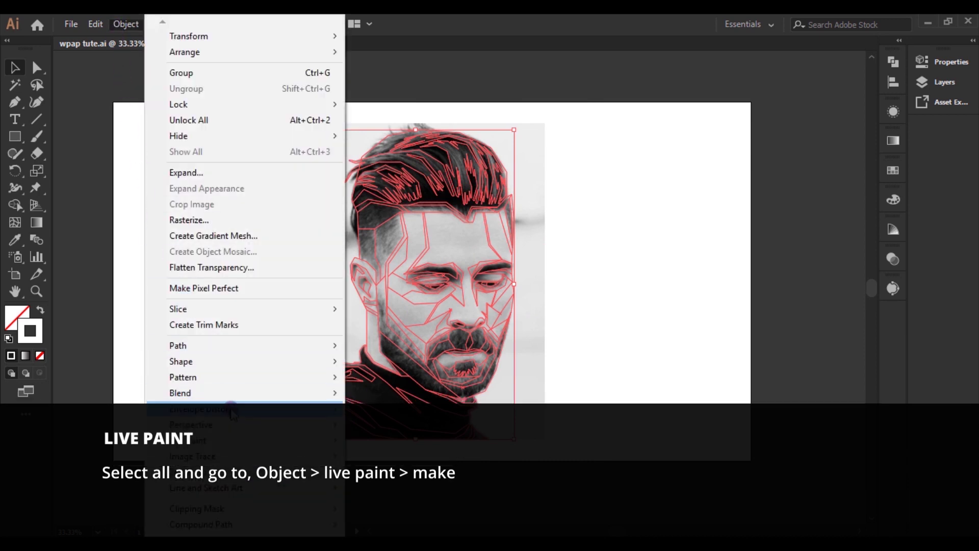
mouse_move(200, 440)
click(382, 441)
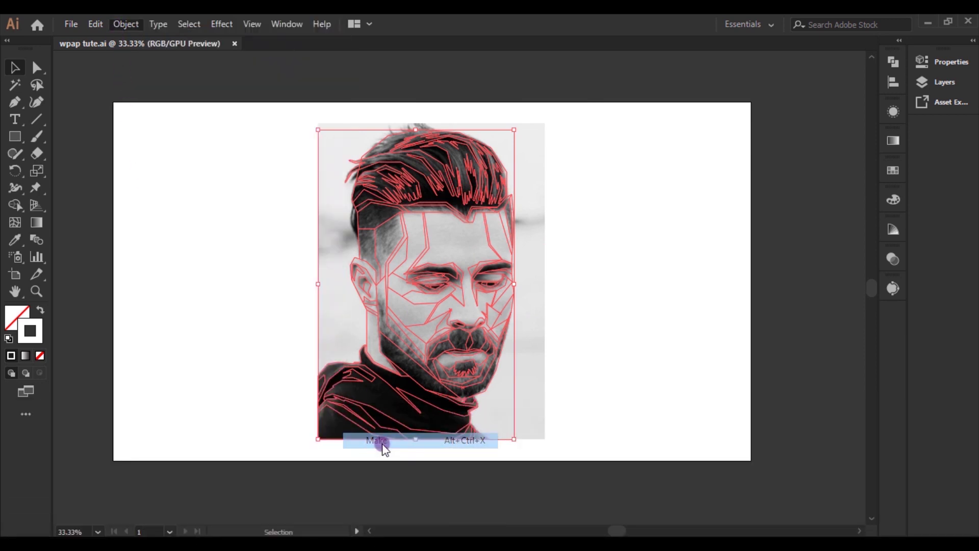
drag(15, 205, 81, 233)
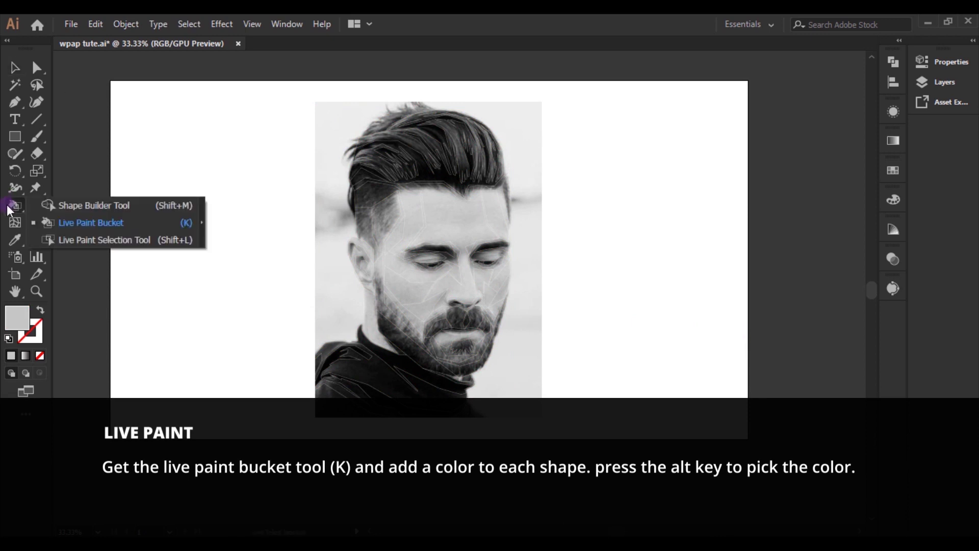
Switch to the Live Paint Bucket and fill the main hair region with sampled black
click(81, 228)
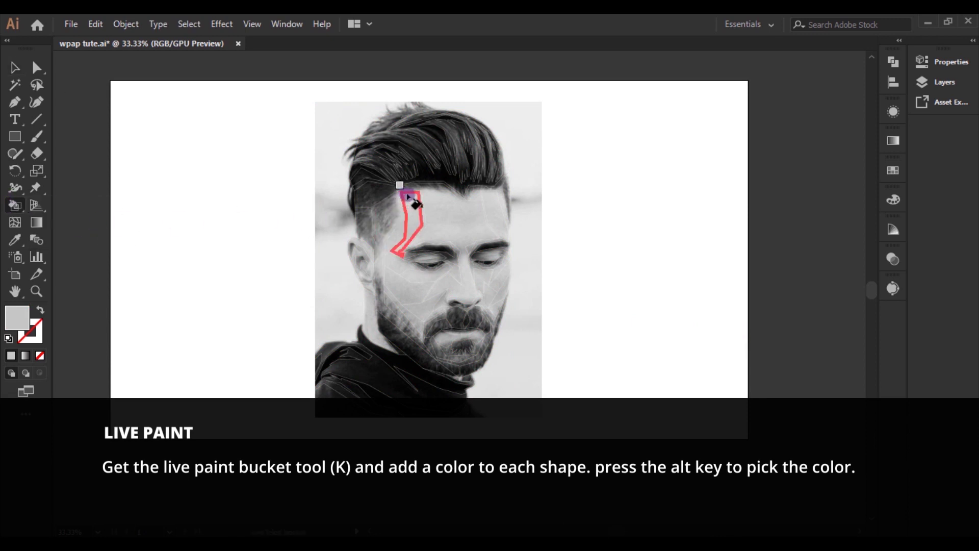
scroll(406, 196, up, 4)
alt+click(454, 231)
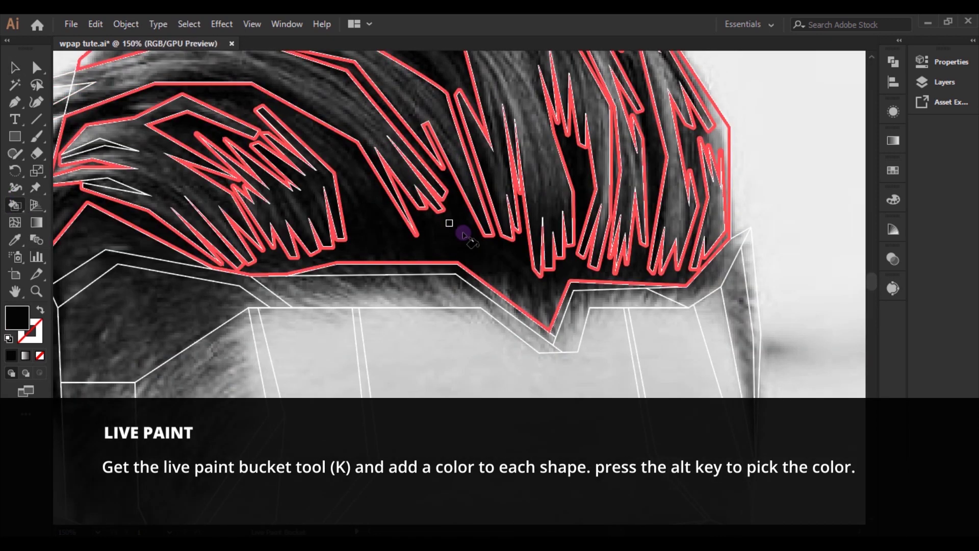
scroll(424, 221, up, 3)
scroll(391, 224, up, 2)
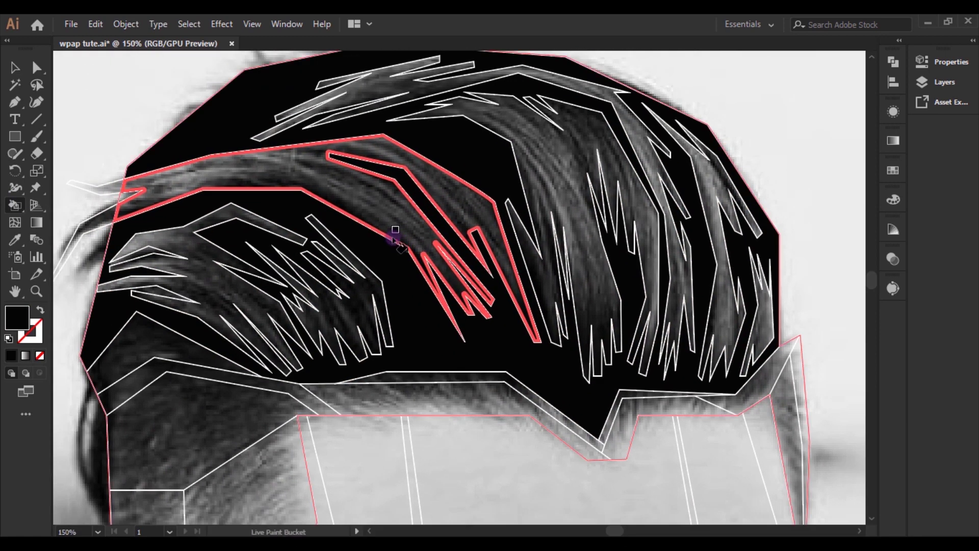
Fill the top, lower-left, middle and right hair strands in grey
click(294, 172)
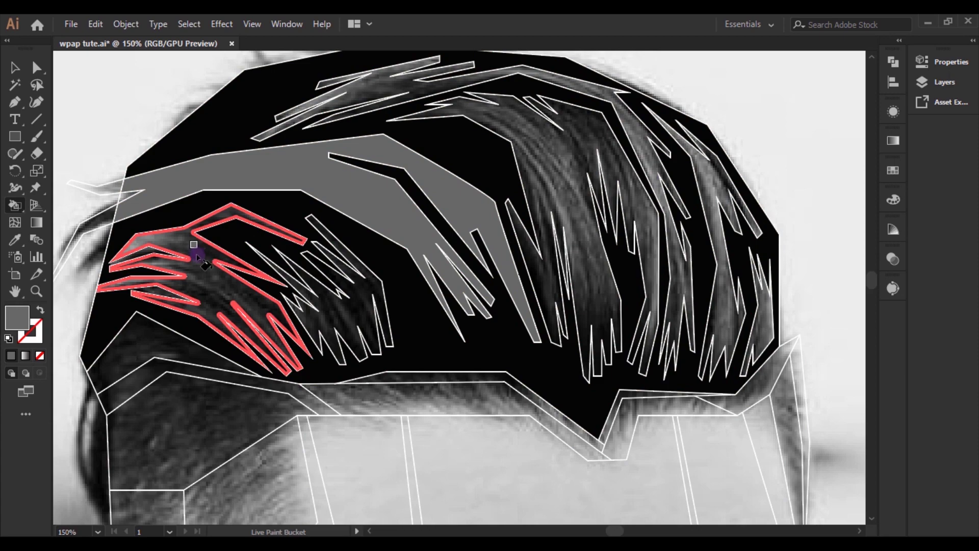
click(197, 255)
click(337, 285)
click(553, 161)
click(376, 84)
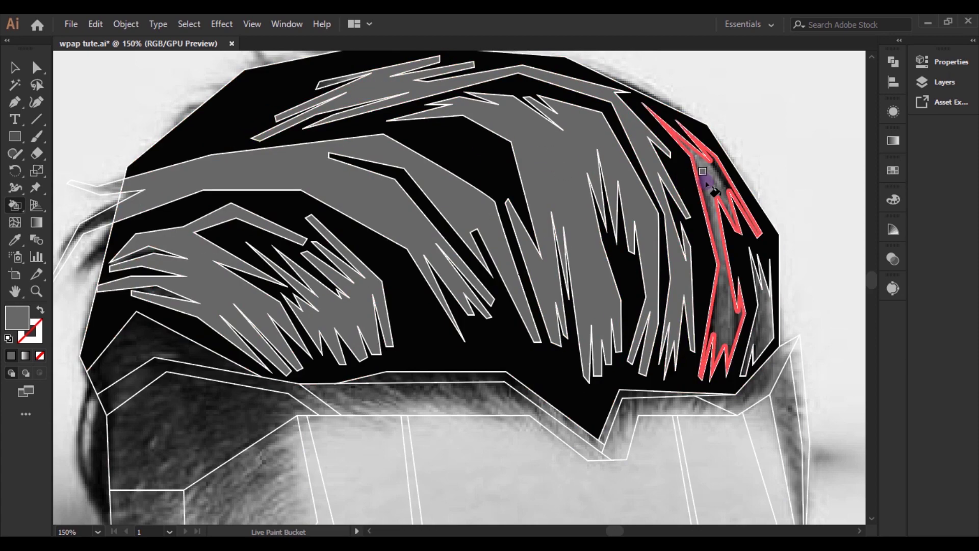
click(710, 214)
scroll(321, 229, down, 5)
scroll(322, 229, left, 3)
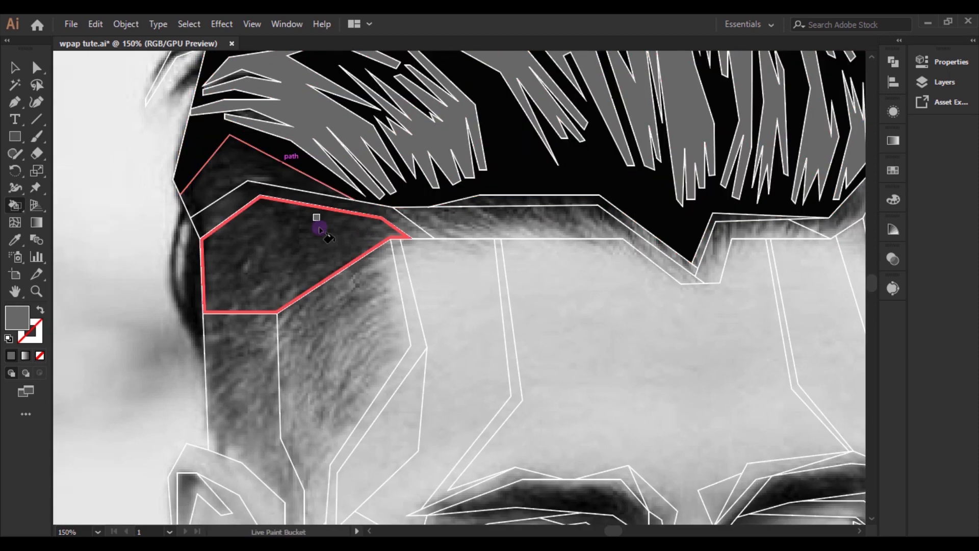
Shade the side-hair regions in dark, mid and light grey
click(290, 240)
click(295, 321)
click(240, 337)
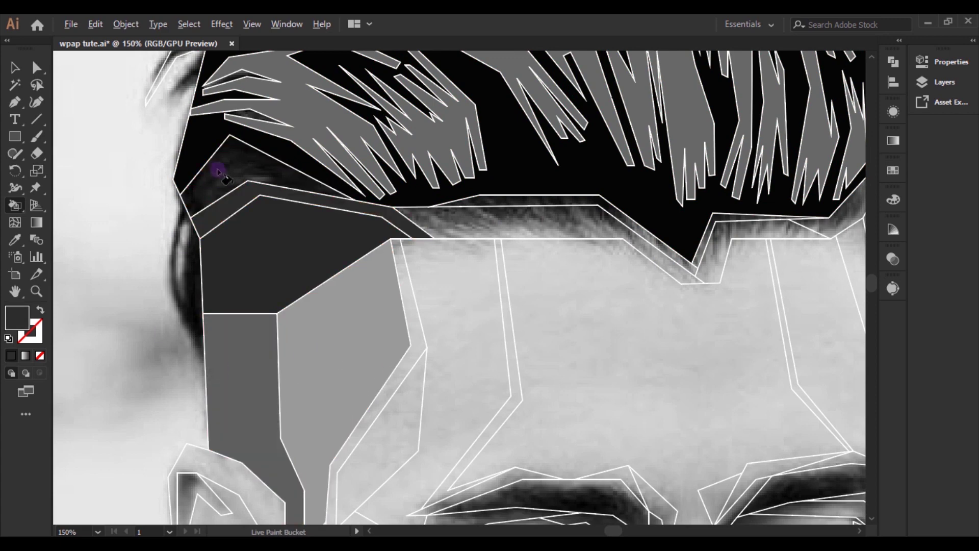
click(274, 176)
click(394, 215)
scroll(477, 324, right, 4)
scroll(477, 324, up, 1)
Fill the small forehead regions and hairline strip grey, and the main forehead light grey
click(343, 273)
click(515, 268)
click(663, 250)
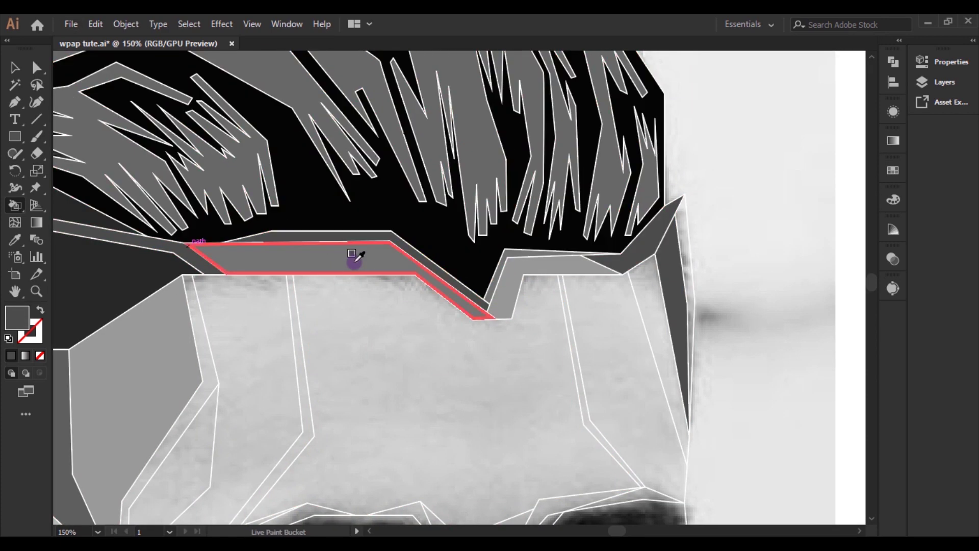
click(356, 258)
drag(521, 403, 670, 327)
click(586, 323)
scroll(586, 323, down, 5)
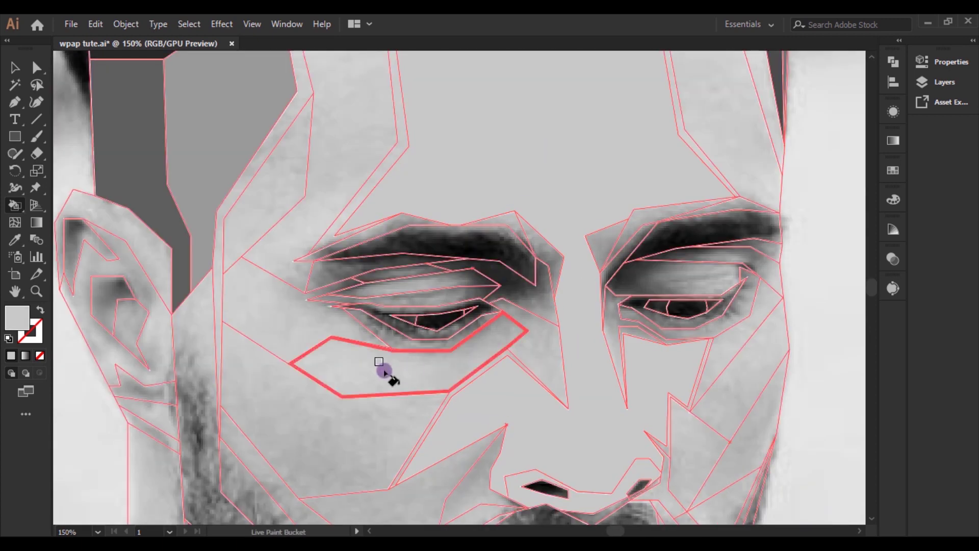
Fill two cheek facets, a forehead facet and the under-eye facet flat grey
click(325, 447)
click(350, 153)
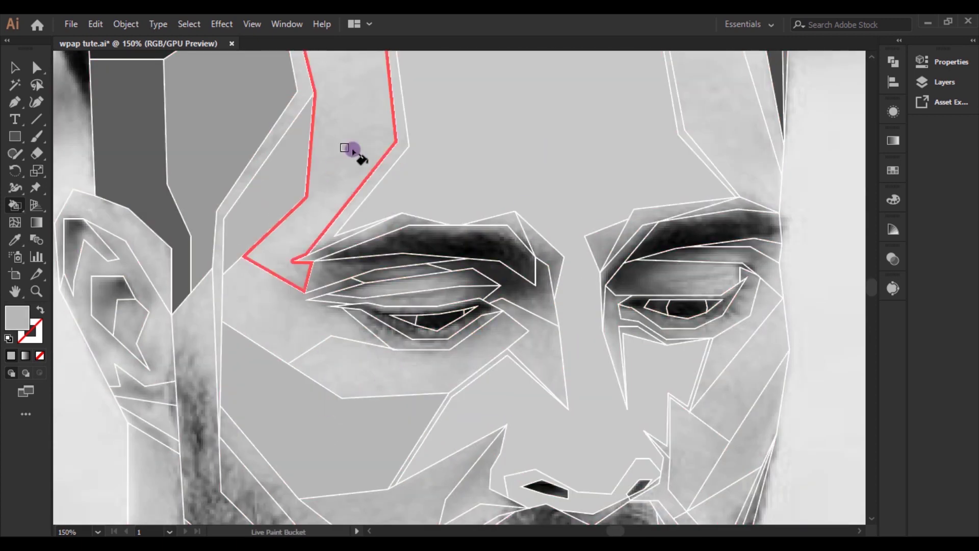
click(285, 310)
click(366, 367)
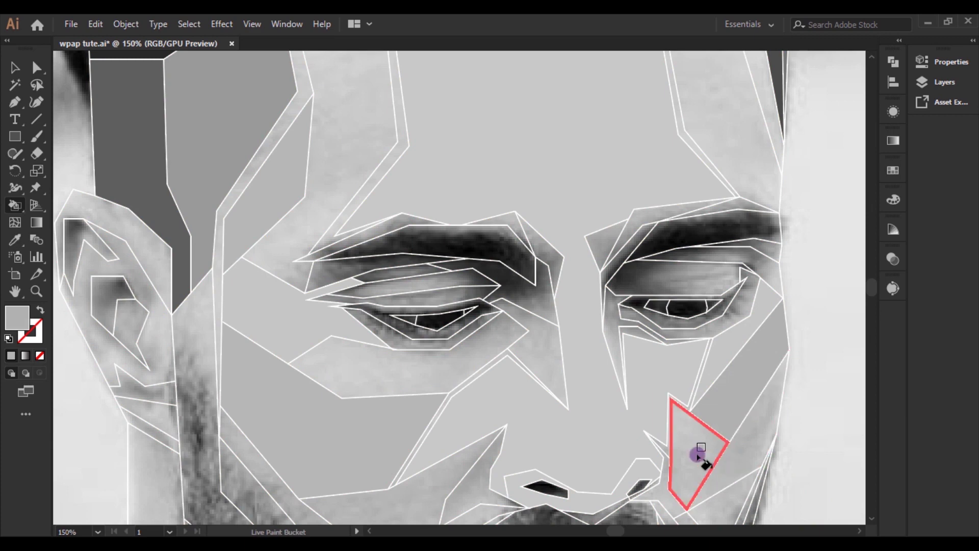
drag(399, 196, 406, 247)
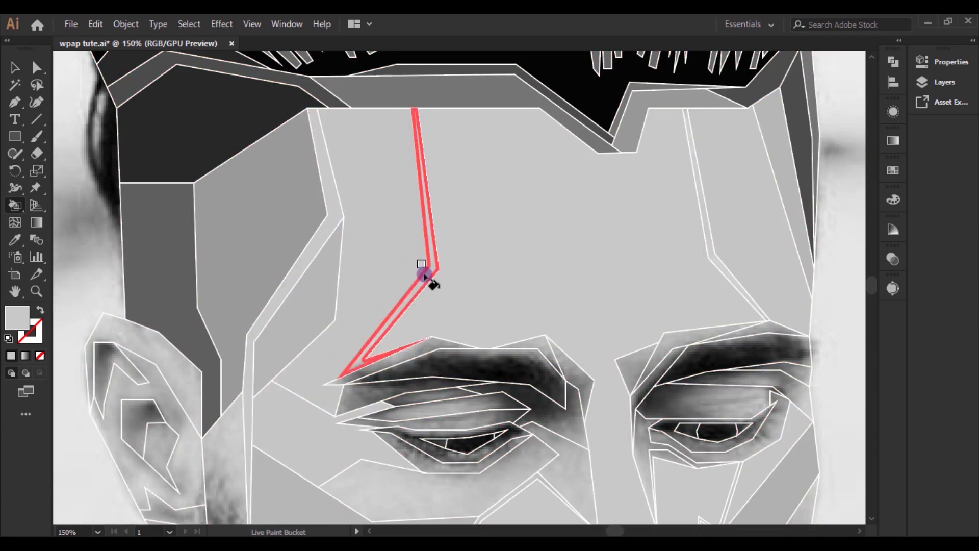
scroll(704, 219, down, 5)
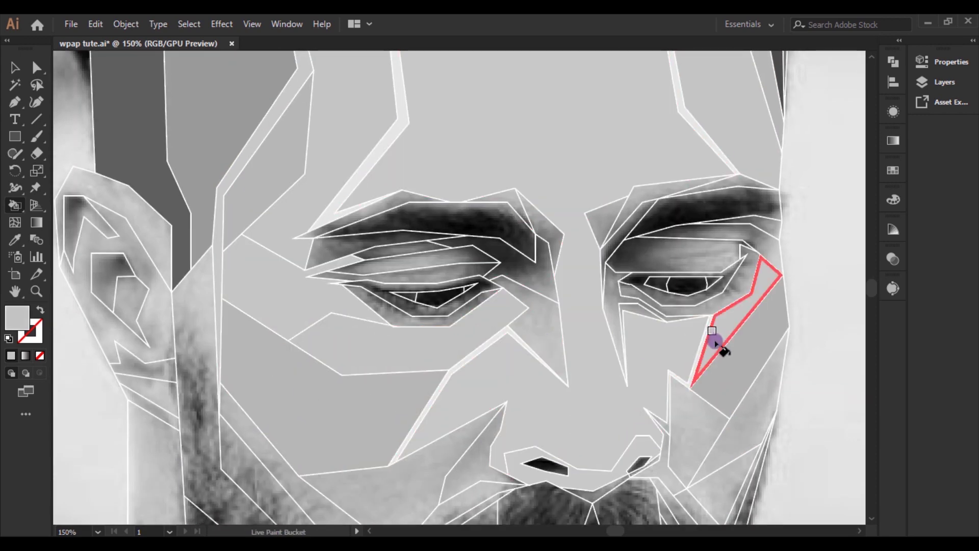
scroll(755, 411, down, 3)
scroll(696, 368, down, 3)
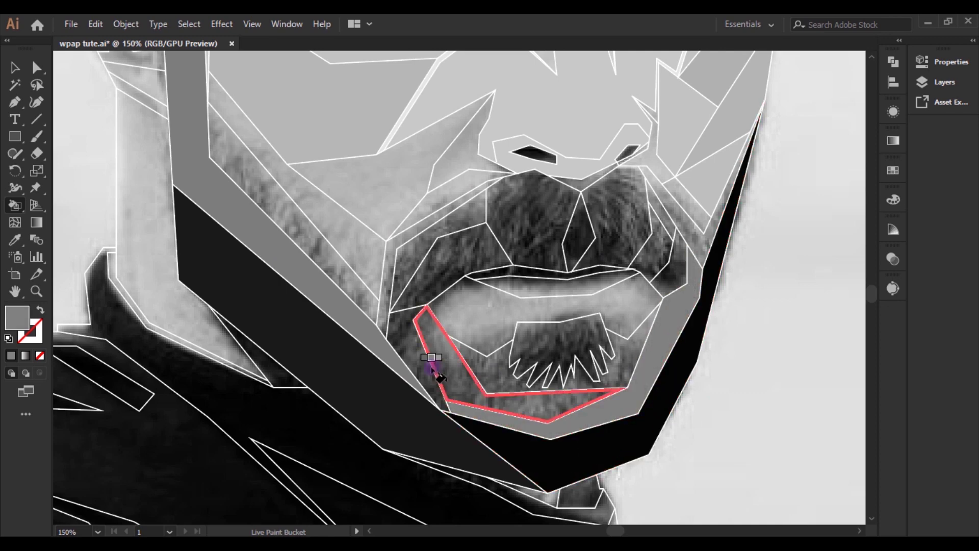
Fill the mouth and left chin facets grey and the lower-lip facets light grey
click(650, 257)
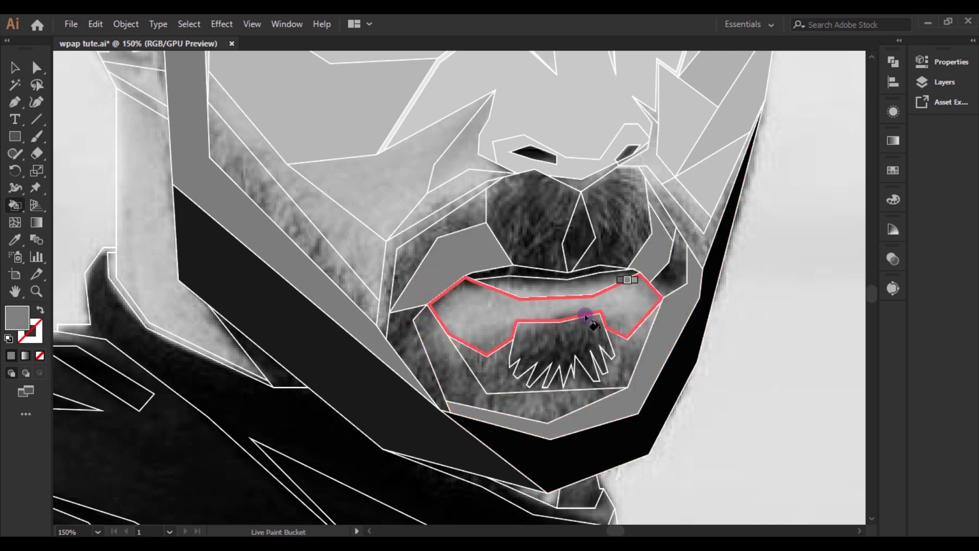
click(428, 352)
alt+click(514, 104)
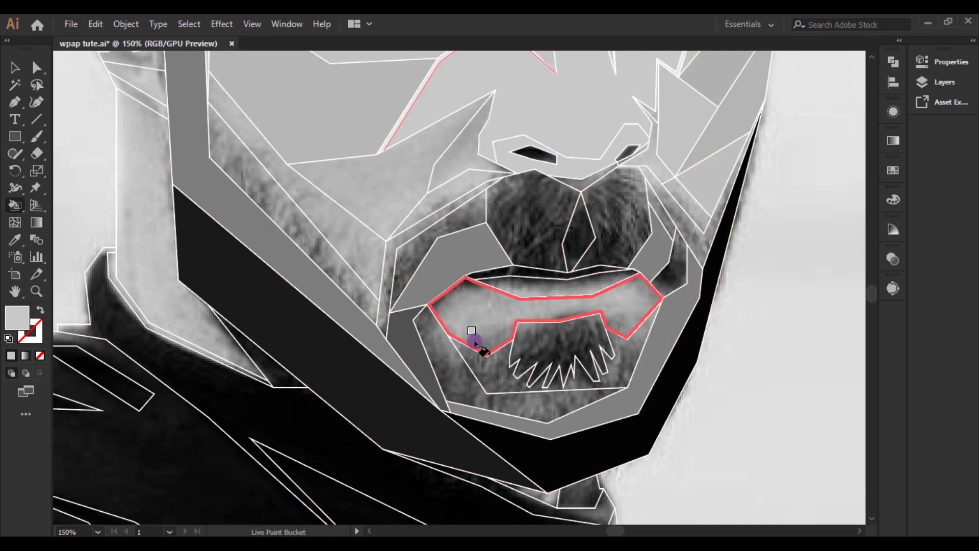
click(472, 326)
alt+click(365, 382)
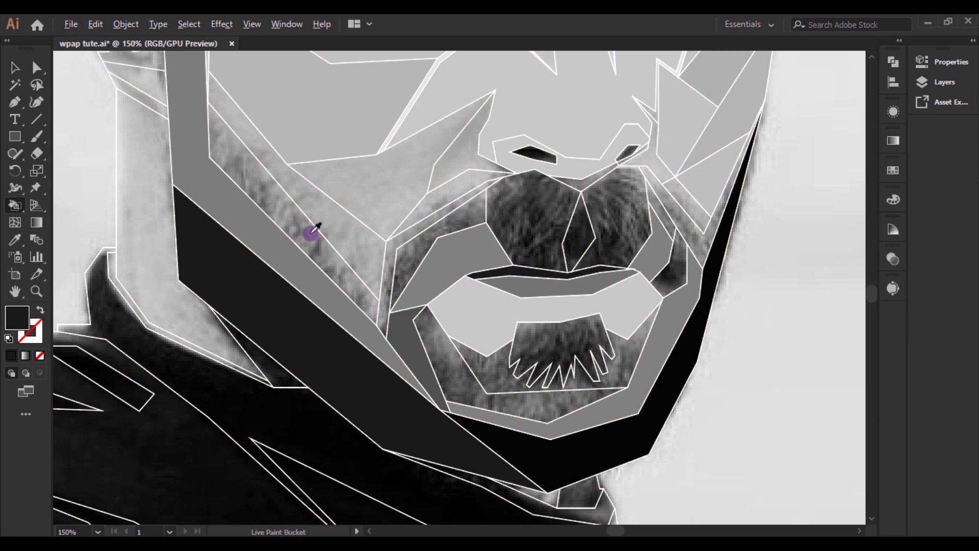
alt+click(324, 221)
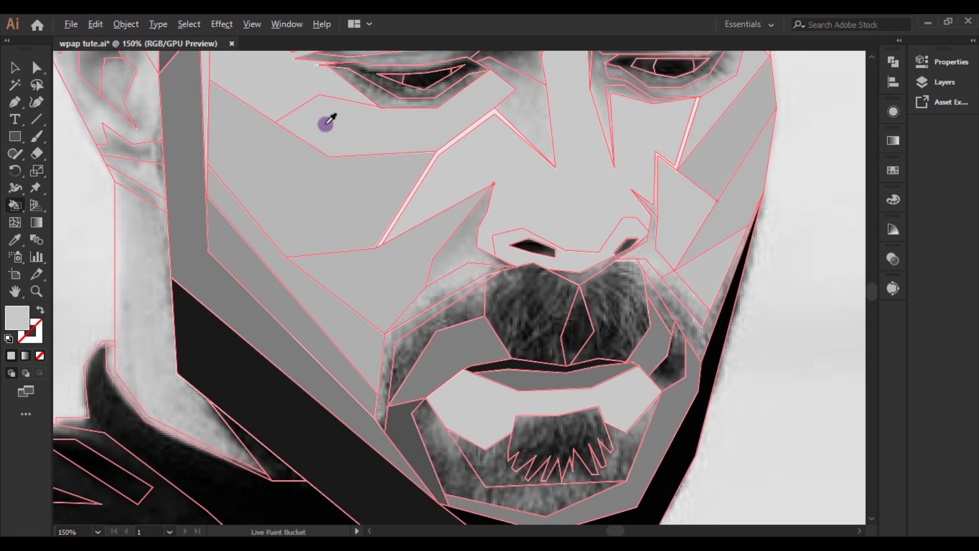
Paint both moustache edges with a thick white stroke
scroll(805, 350, down, 3)
scroll(551, 328, up, 4)
alt+click(552, 328)
alt+click(194, 281)
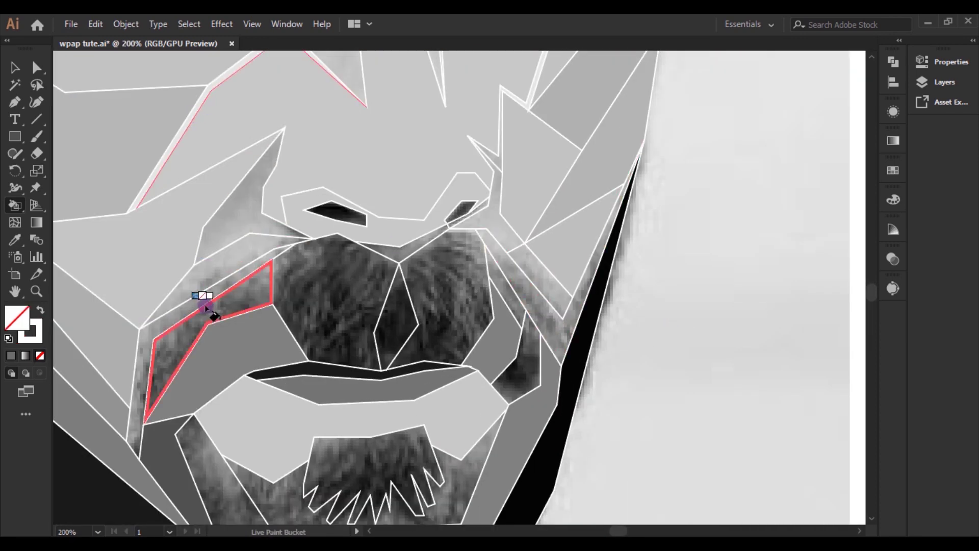
click(259, 280)
click(530, 278)
Fill the triangle left of the nose and the beard under the nose dark grey
scroll(742, 267, down, 1)
scroll(700, 271, up, 1)
alt+click(499, 290)
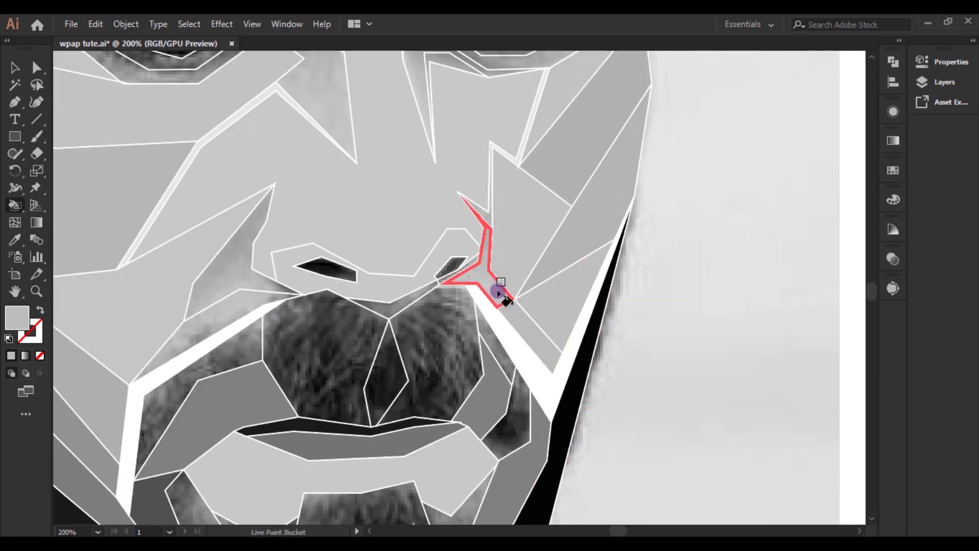
click(219, 280)
alt+click(194, 363)
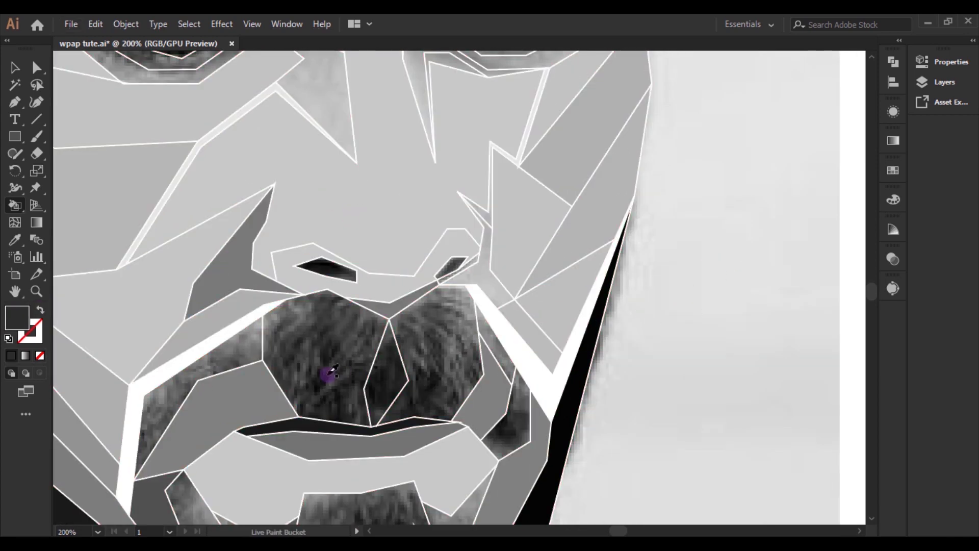
click(323, 375)
click(439, 408)
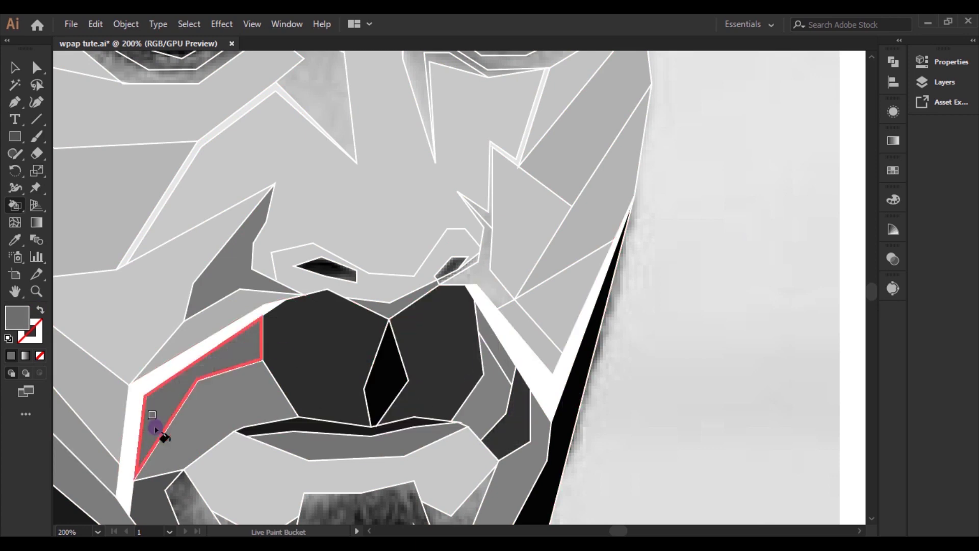
Fill the chin facet, large shoulder region and lower-left region mid grey
drag(154, 426, 231, 304)
click(316, 452)
alt+click(415, 481)
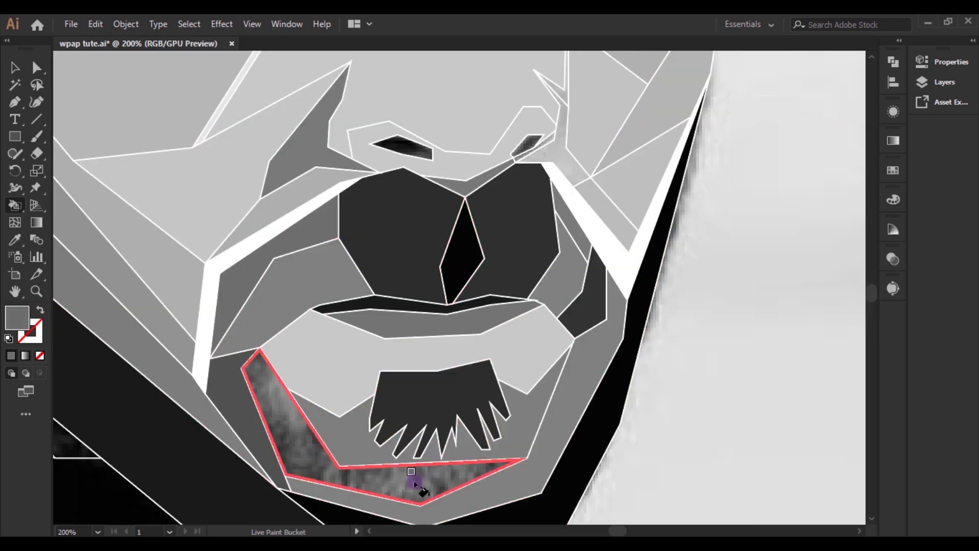
scroll(600, 382, down, 4)
scroll(323, 301, up, 3)
scroll(193, 380, down, 3)
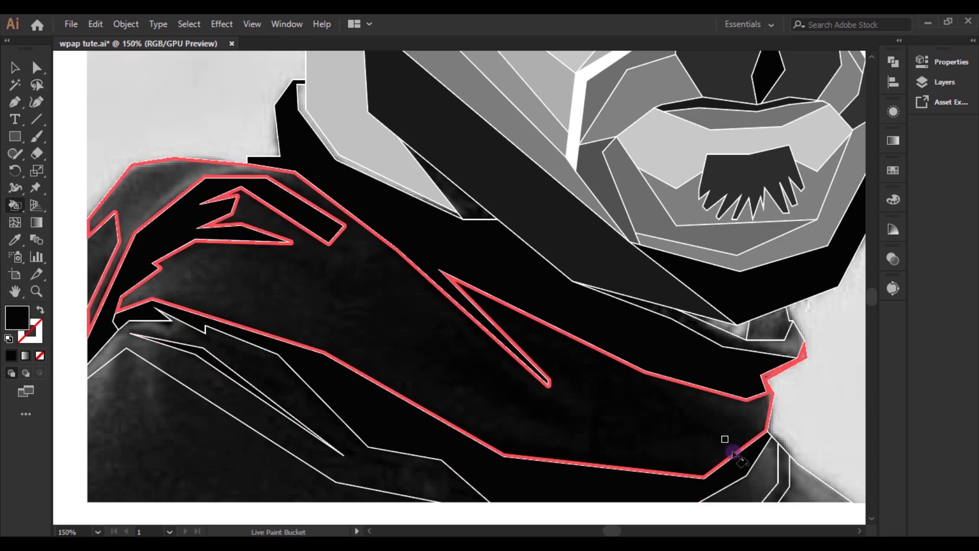
click(805, 371)
click(170, 411)
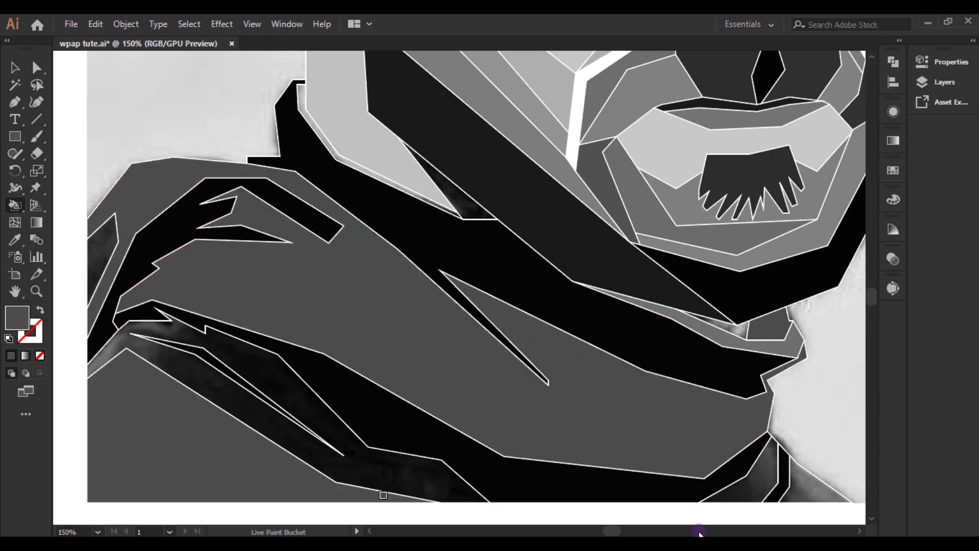
Fill the inner-ear facets in dark grey, grey and light grey
scroll(467, 237, up, 1)
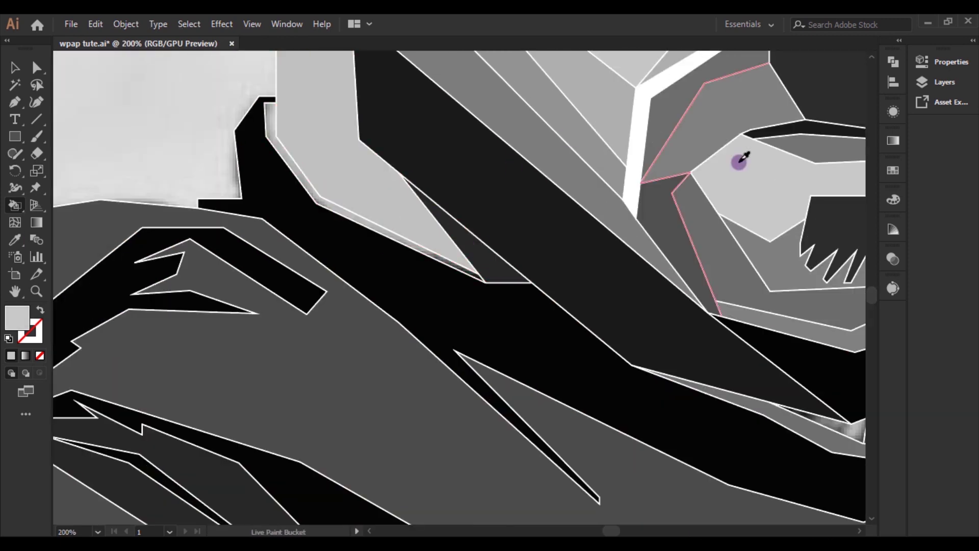
scroll(516, 258, down, 3)
scroll(431, 312, up, 2)
scroll(434, 172, up, 2)
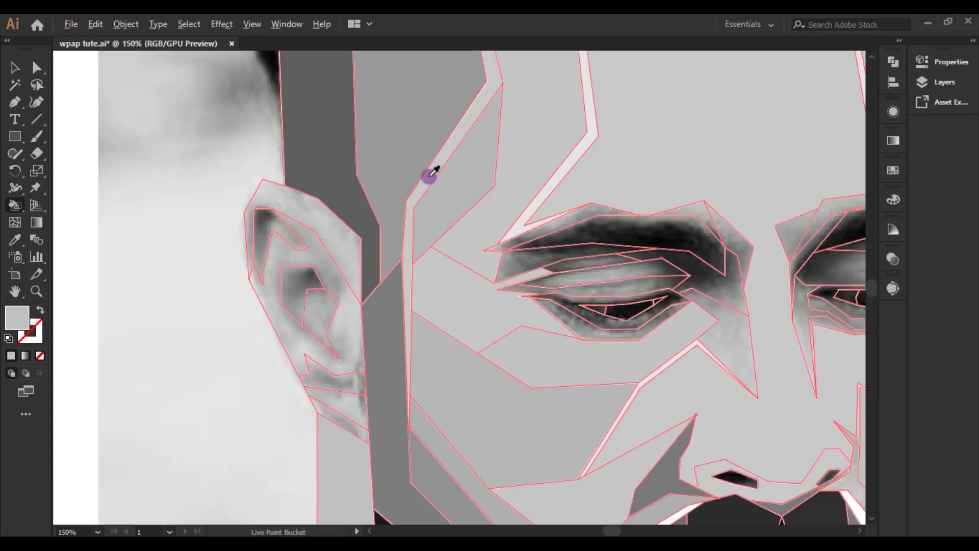
alt+click(372, 229)
click(293, 283)
click(265, 224)
click(328, 411)
alt+click(455, 309)
Fill one more inner-ear facet with dark grey
click(301, 342)
alt+click(376, 339)
click(321, 329)
scroll(257, 320, down, 1)
scroll(258, 320, right, 2)
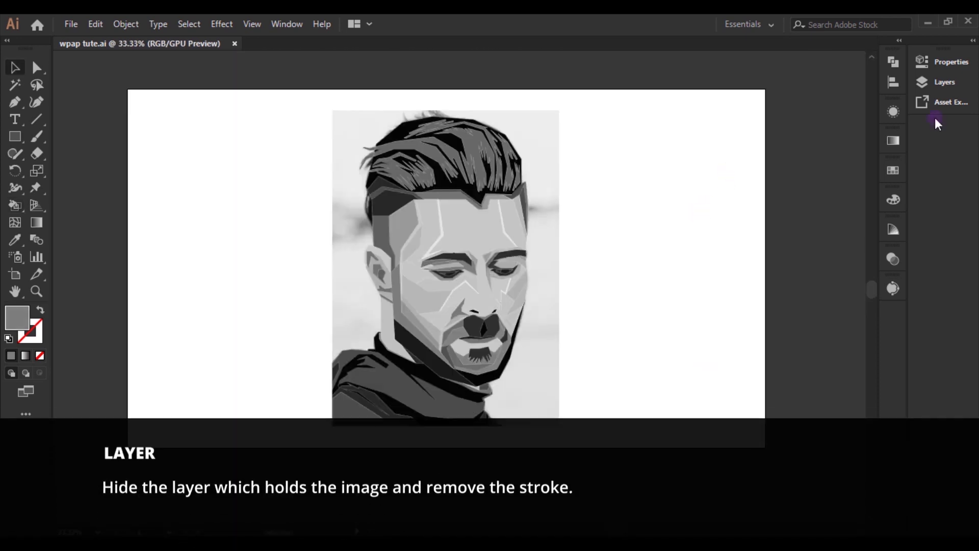
Hide Layer 1, which holds the reference photo
click(945, 82)
click(738, 85)
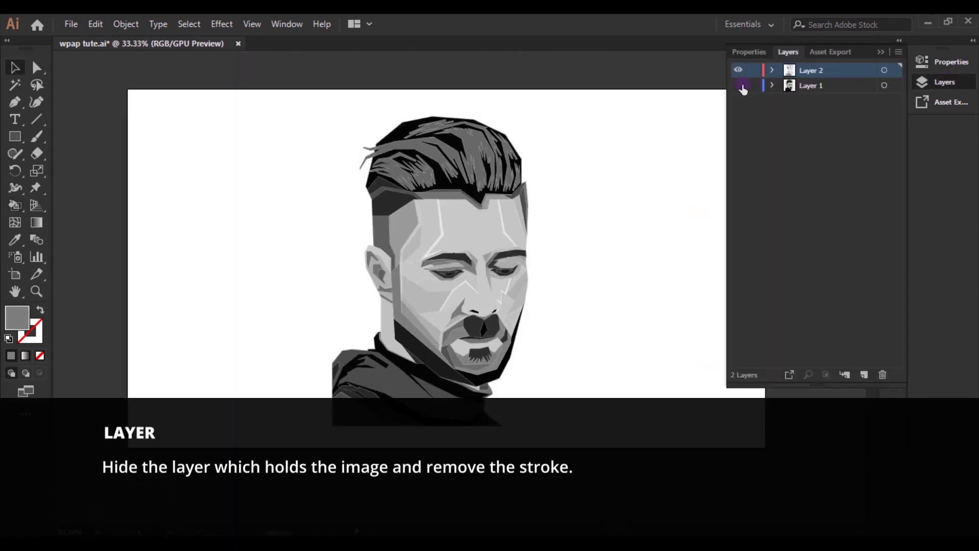
click(866, 52)
Select all artwork and set its stroke to None
key(ctrl+a)
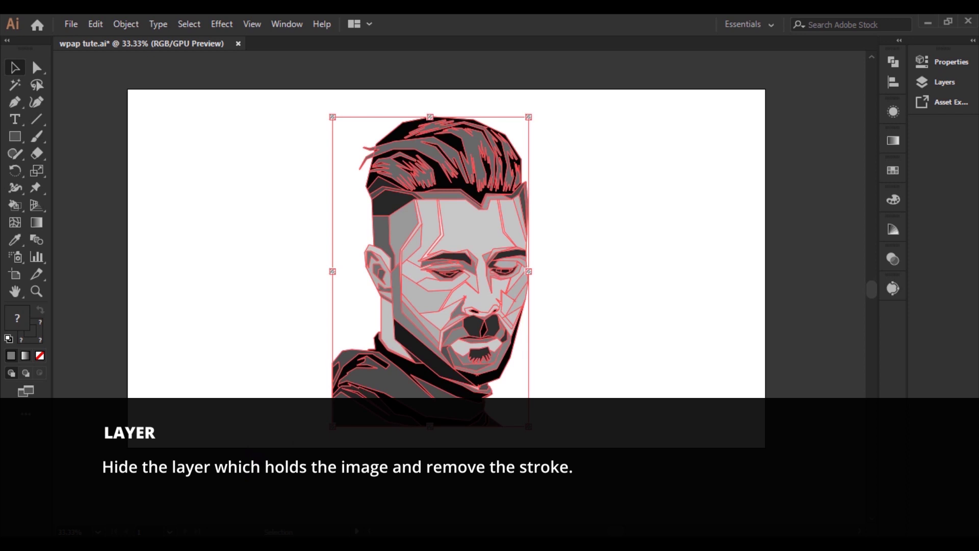
click(39, 355)
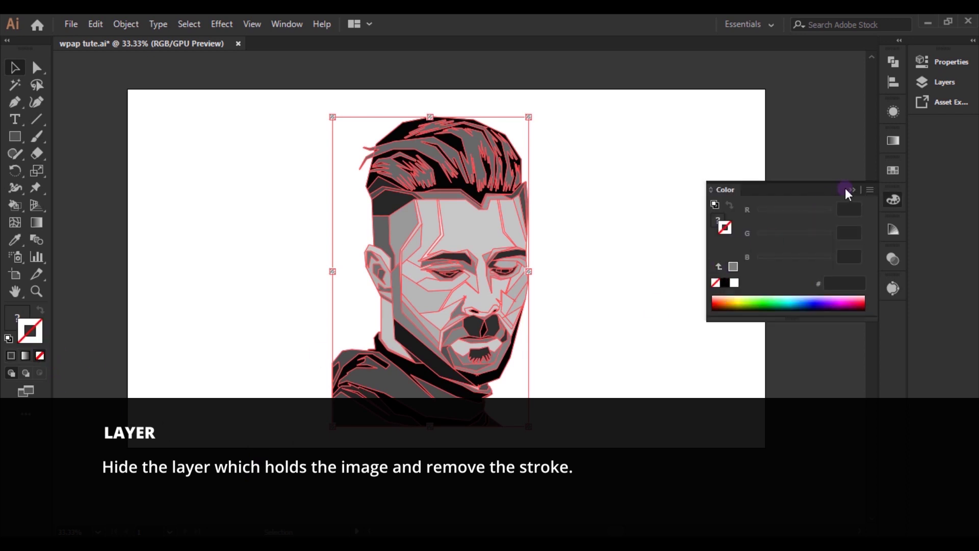
click(851, 190)
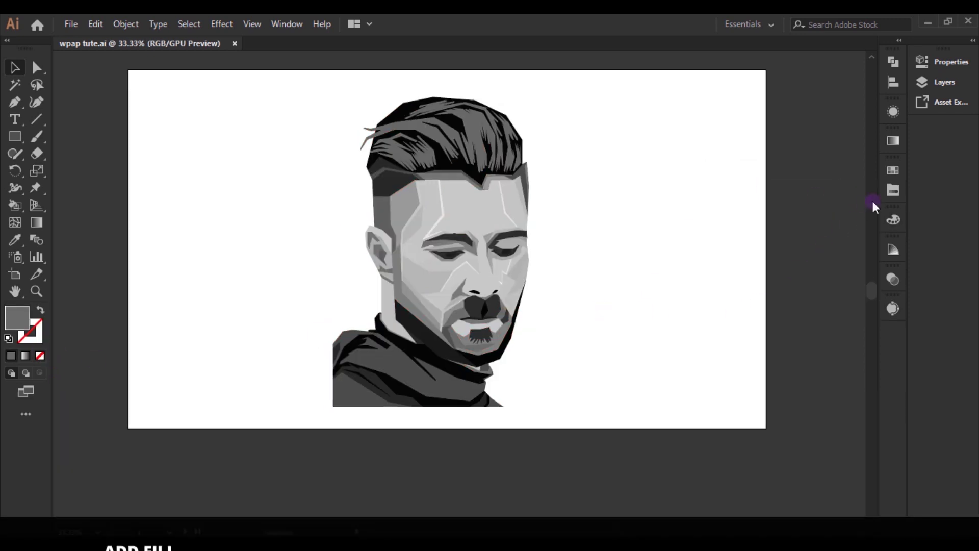
Tear the all shades swatch group off into a widened floating panel
click(893, 170)
drag(704, 160, 340, 375)
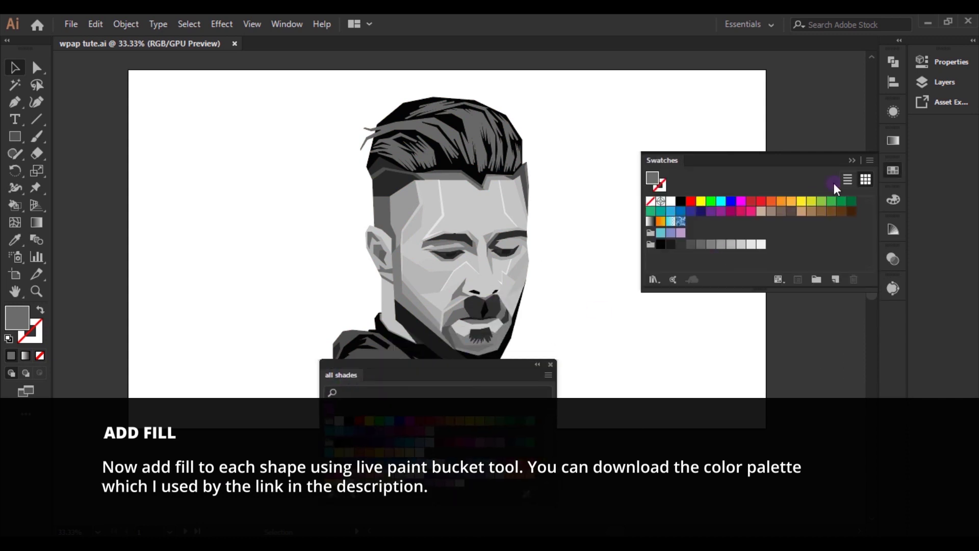
click(596, 383)
mouse_move(558, 423)
mouse_down()
mouse_move(795, 401)
mouse_move(709, 412)
mouse_up()
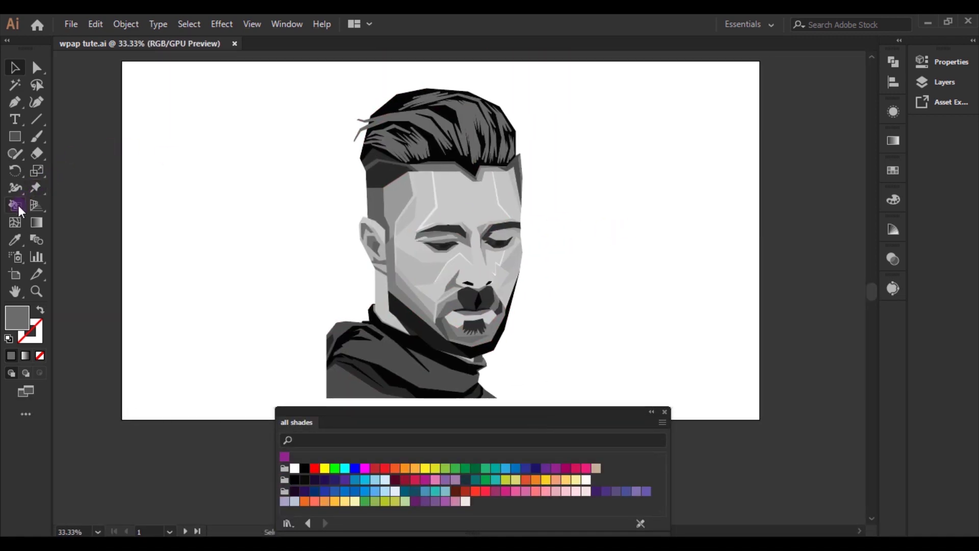
Fill the forehead and nose white, both forehead strips orange and the adjacent face region darker orange
click(17, 205)
scroll(525, 262, up, 1)
click(463, 175)
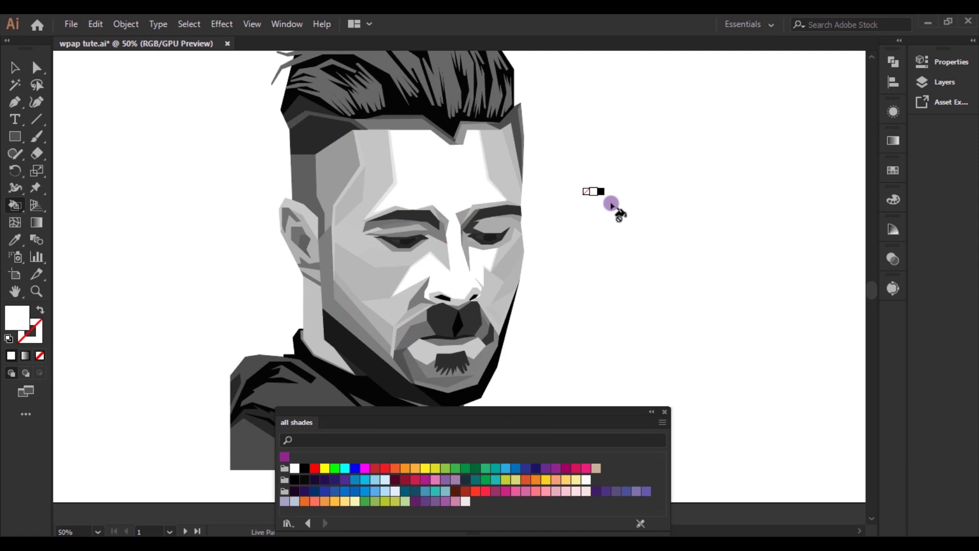
click(416, 468)
click(384, 176)
scroll(459, 158, up, 1)
click(508, 164)
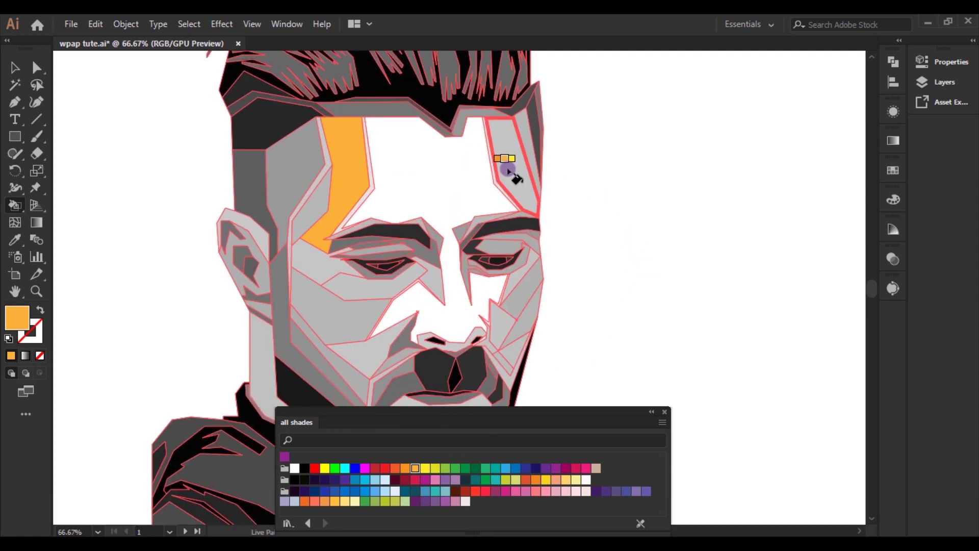
scroll(687, 227, down, 1)
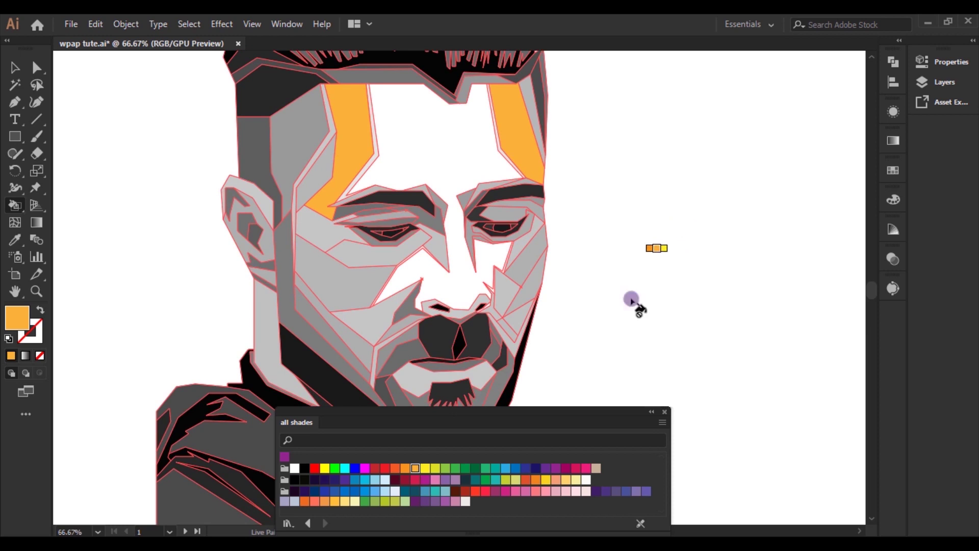
click(658, 262)
click(319, 168)
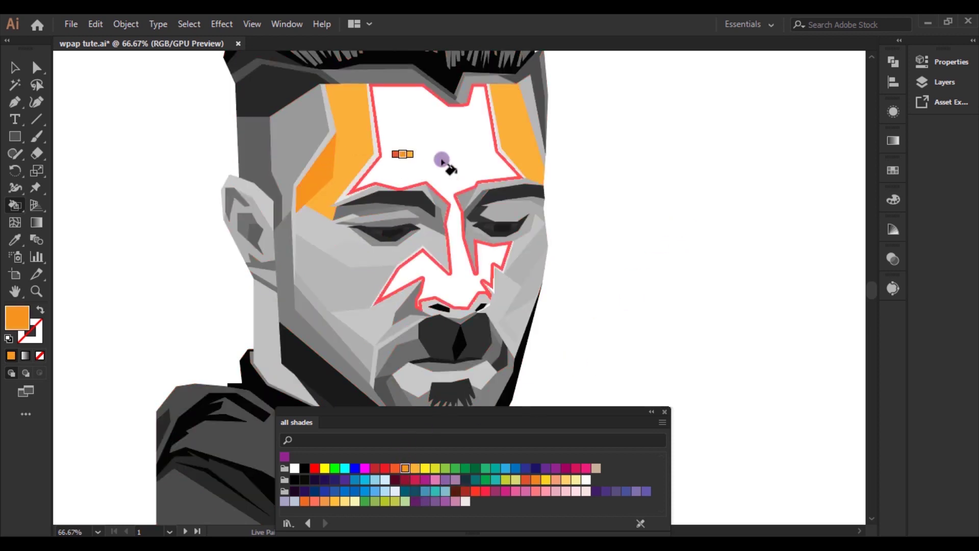
Fill the hair purple and repaint one hair region blue
click(423, 468)
scroll(652, 208, down, 1)
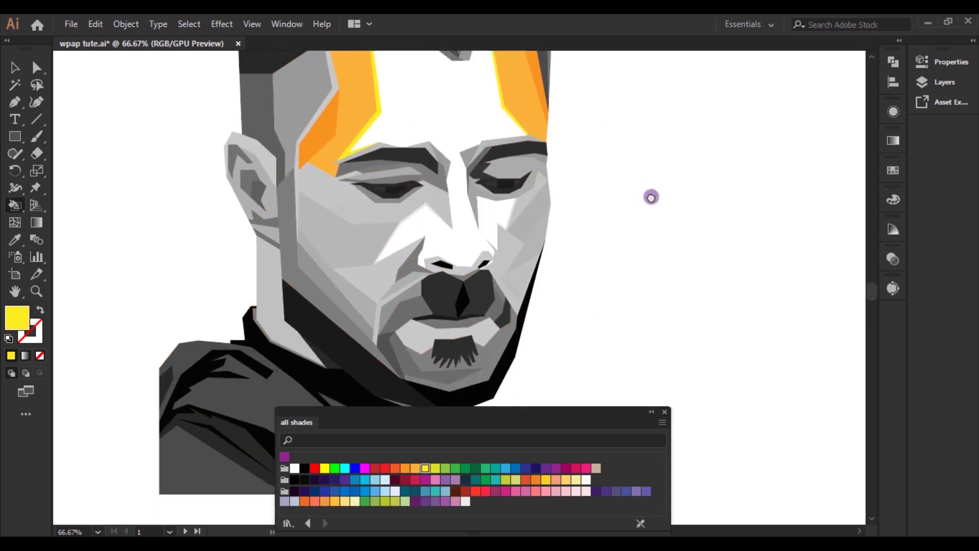
scroll(644, 147, up, 4)
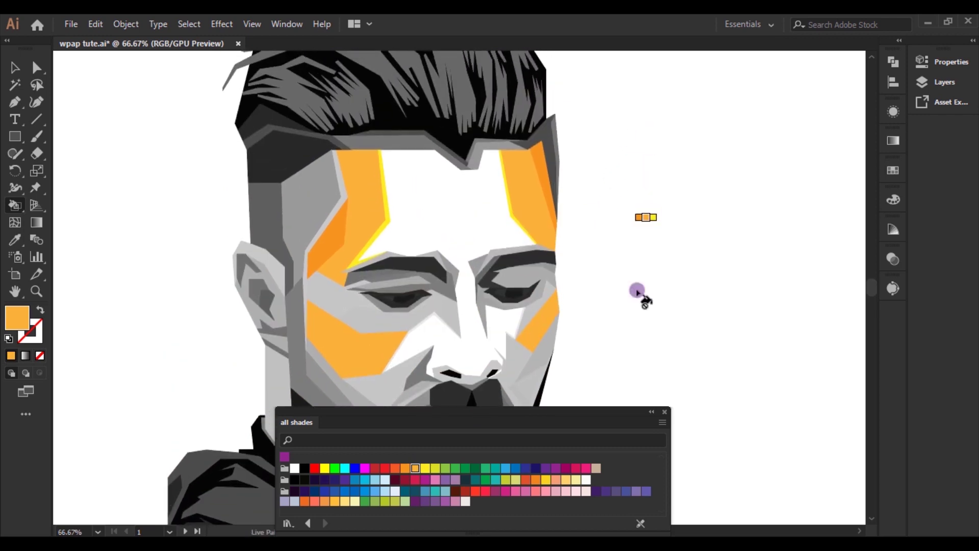
click(596, 491)
click(357, 97)
click(576, 467)
click(474, 142)
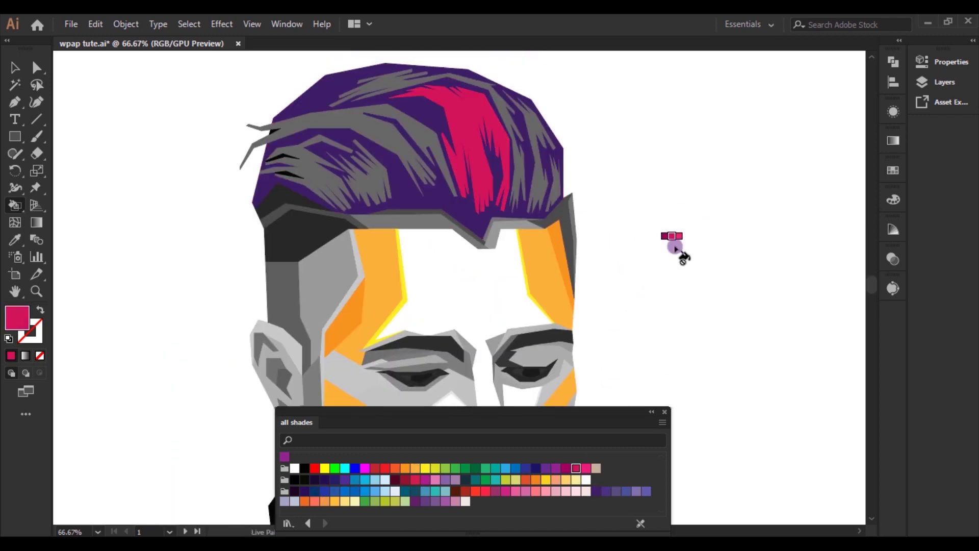
click(344, 491)
click(474, 153)
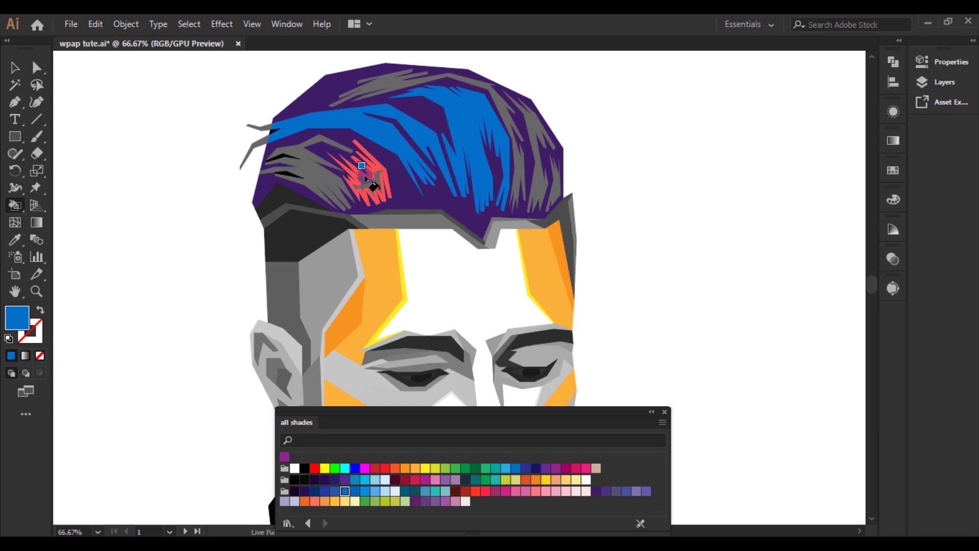
Paint the right and top hair regions crimson and the front hair strand pink
click(576, 468)
click(536, 127)
click(449, 97)
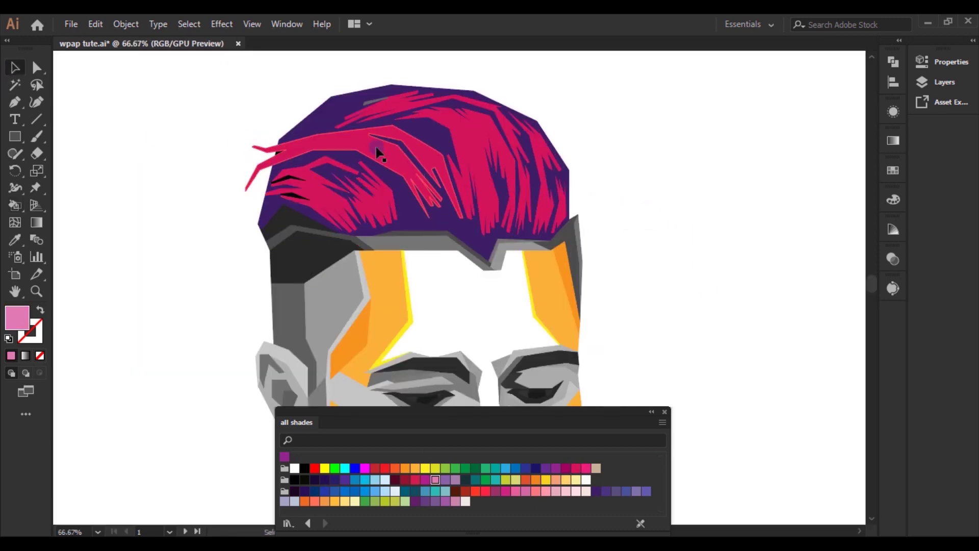
click(378, 153)
scroll(265, 153, up, 3)
alt+click(275, 176)
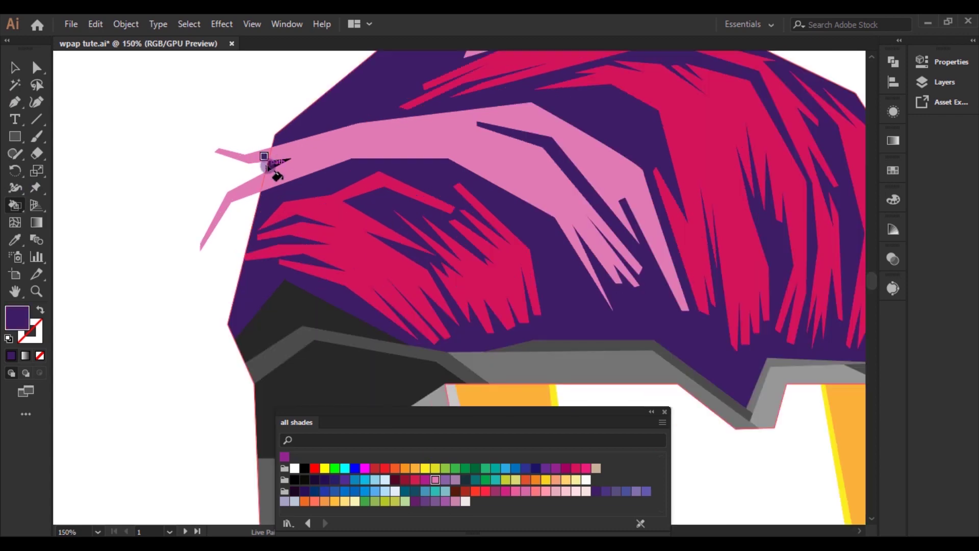
scroll(276, 176, down, 3)
alt+click(591, 175)
scroll(656, 171, down, 3)
scroll(467, 178, up, 2)
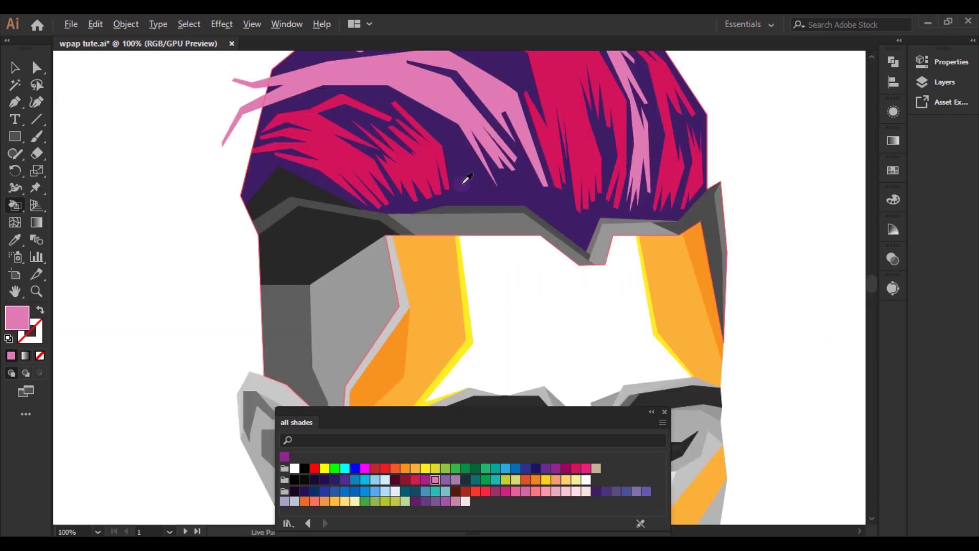
Paint both side panels and the right edge strip lighter purple
click(435, 501)
click(284, 323)
click(719, 255)
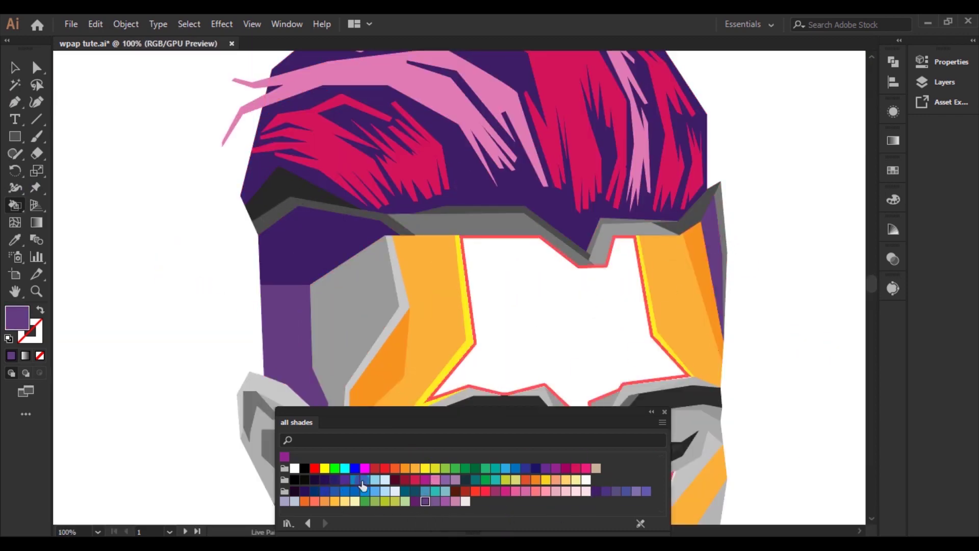
click(357, 306)
scroll(120, 316, down, 2)
scroll(122, 225, up, 2)
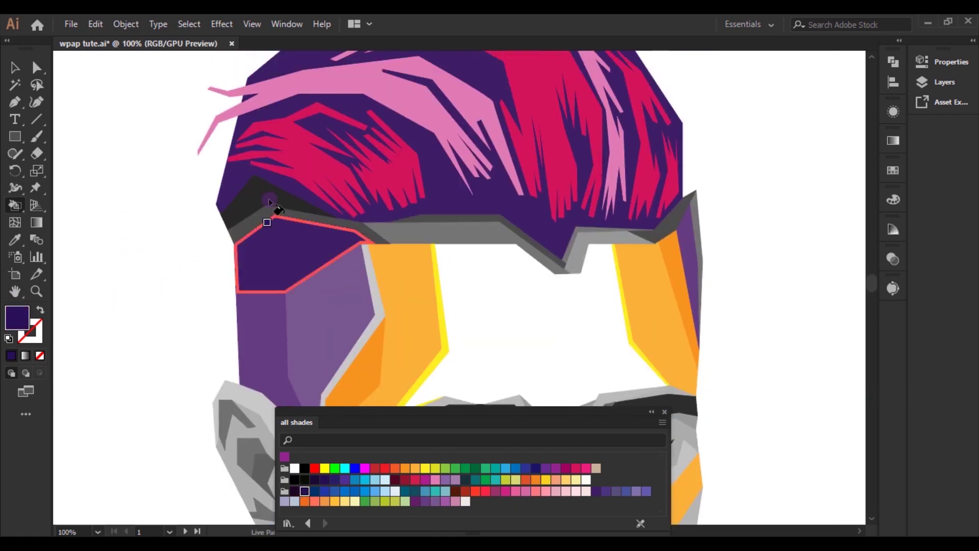
Paint the hair band cyan, the band beneath it blue and the left dark patch indigo
click(366, 480)
click(614, 239)
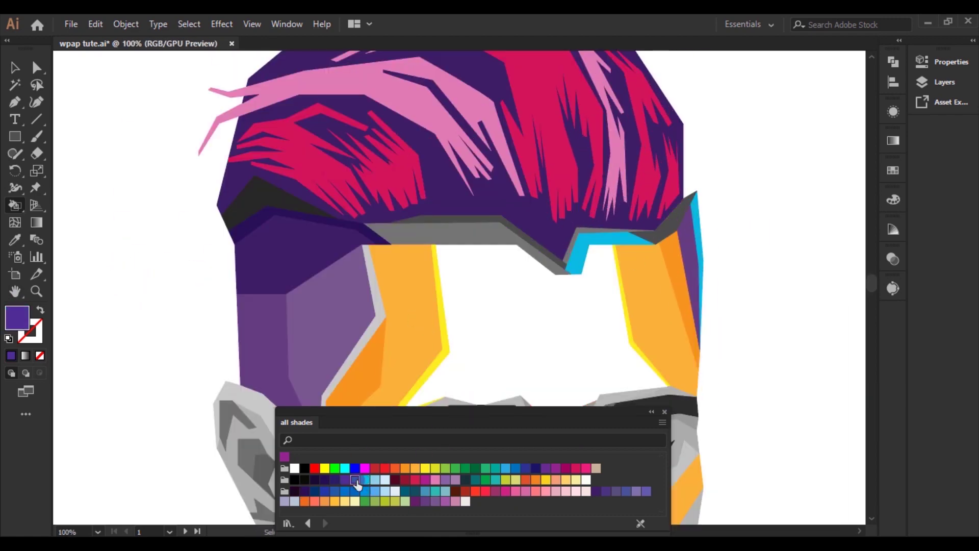
click(433, 229)
click(314, 491)
click(245, 209)
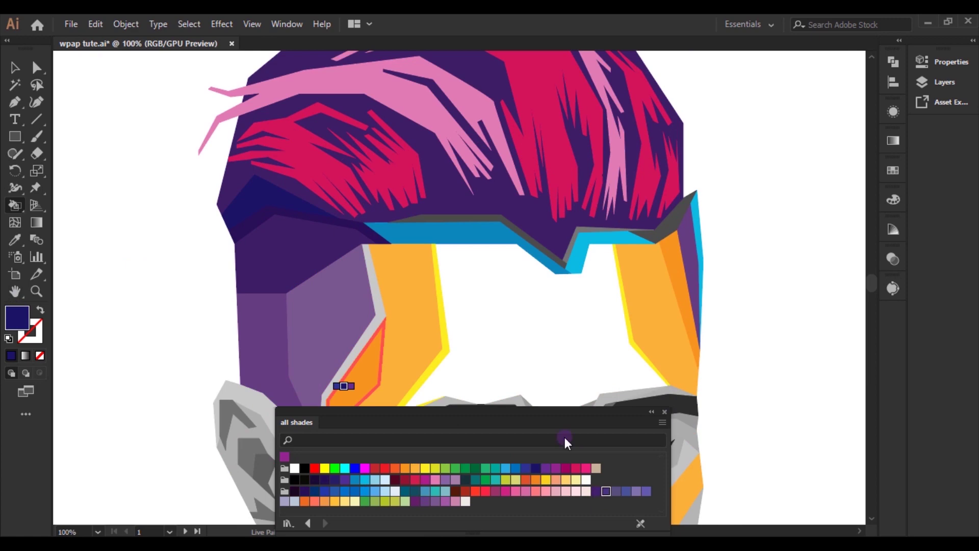
scroll(171, 235, down, 2)
scroll(191, 224, up, 2)
Paint the grey tip of the hair band light blue and pick indigo as the fill
click(335, 480)
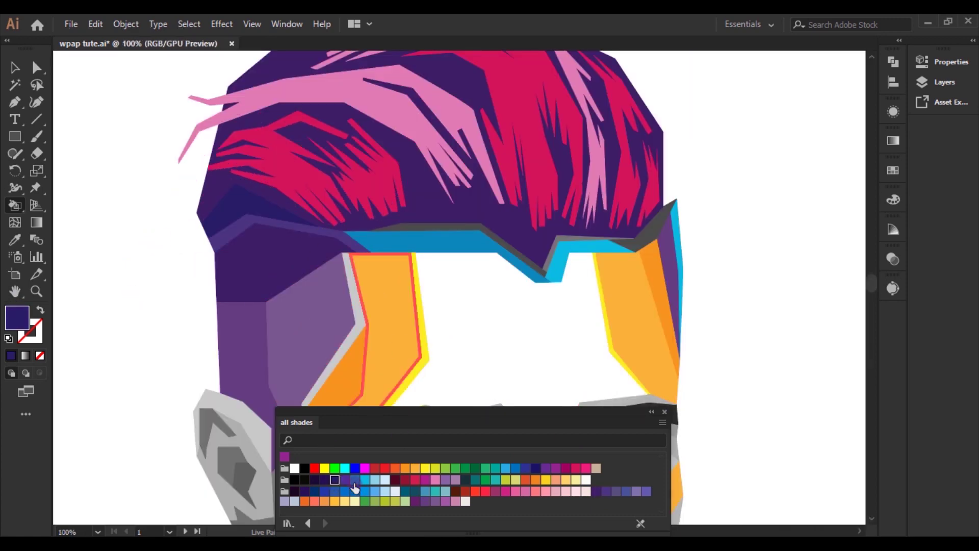
click(386, 490)
click(627, 219)
scroll(763, 239, up, 2)
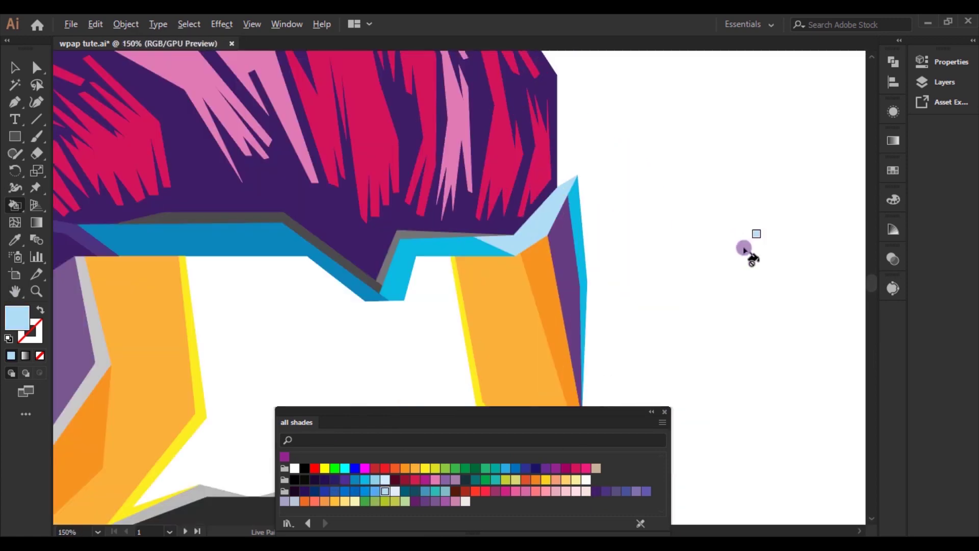
click(627, 491)
scroll(641, 255, down, 2)
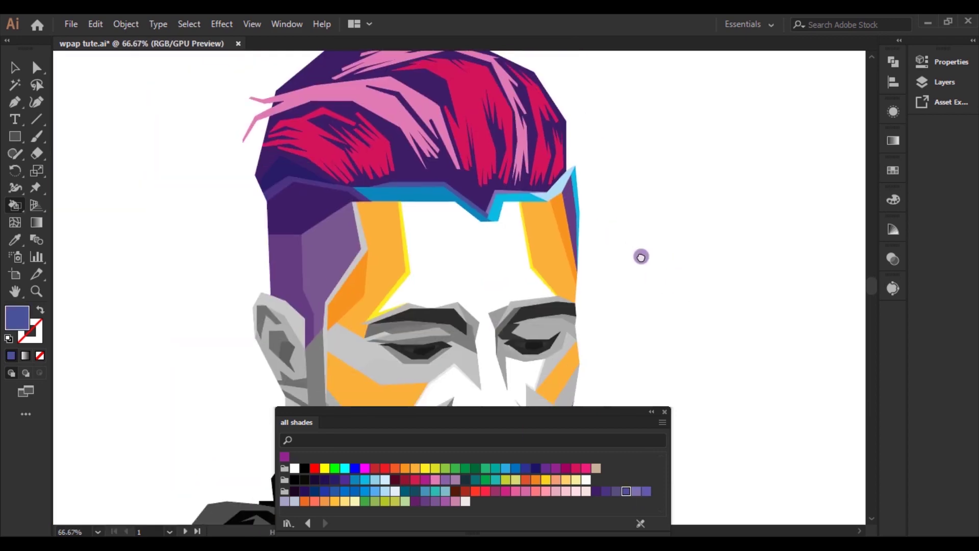
Paint the eyebrows and a mouth region indigo and the neck band purple
scroll(357, 270, up, 1)
alt+click(349, 354)
scroll(328, 182, up, 1)
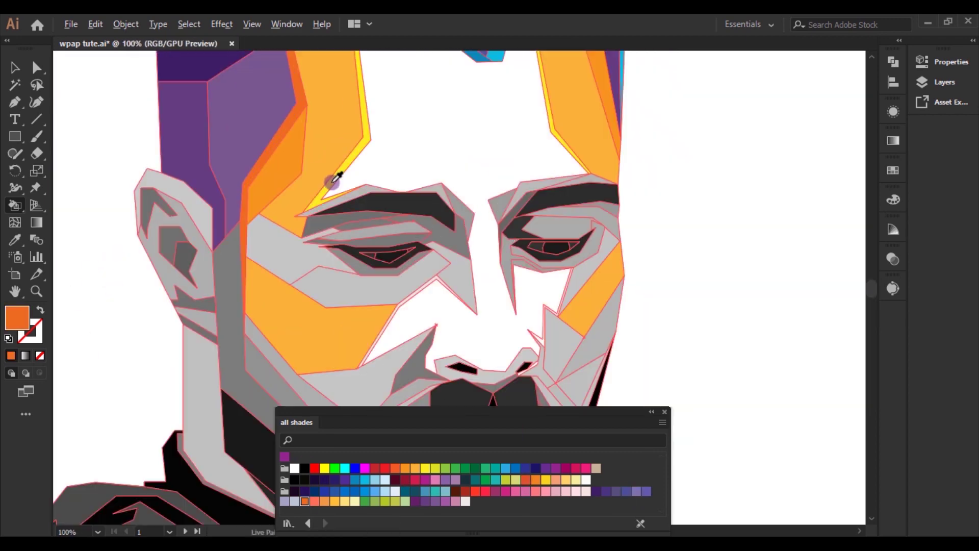
alt+click(564, 290)
scroll(700, 285, down, 2)
scroll(754, 266, up, 2)
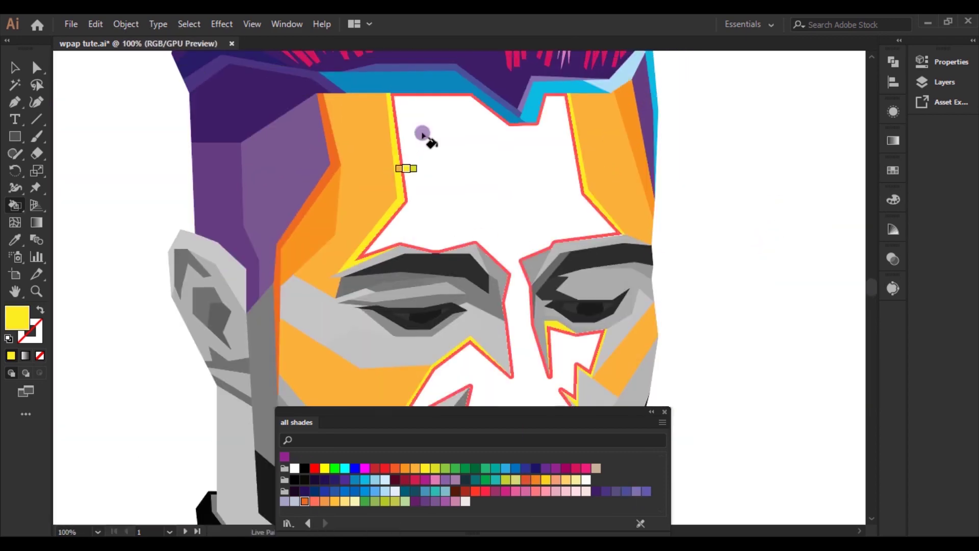
alt+click(415, 225)
scroll(721, 137, down, 2)
click(490, 270)
scroll(531, 283, down, 1)
click(377, 306)
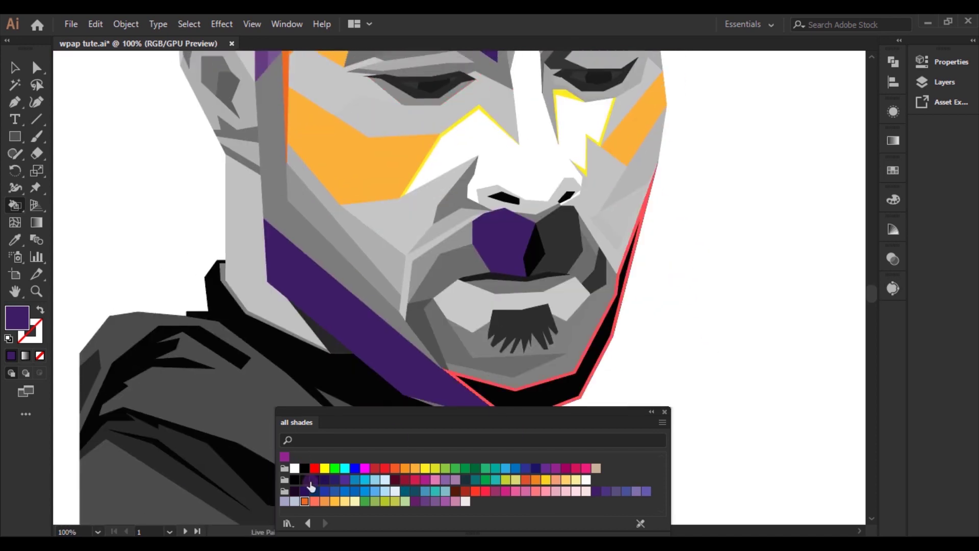
Fill the right jaw facet dark indigo and the nose and mouth-corner facets purple
click(645, 328)
scroll(722, 313, up, 1)
click(582, 234)
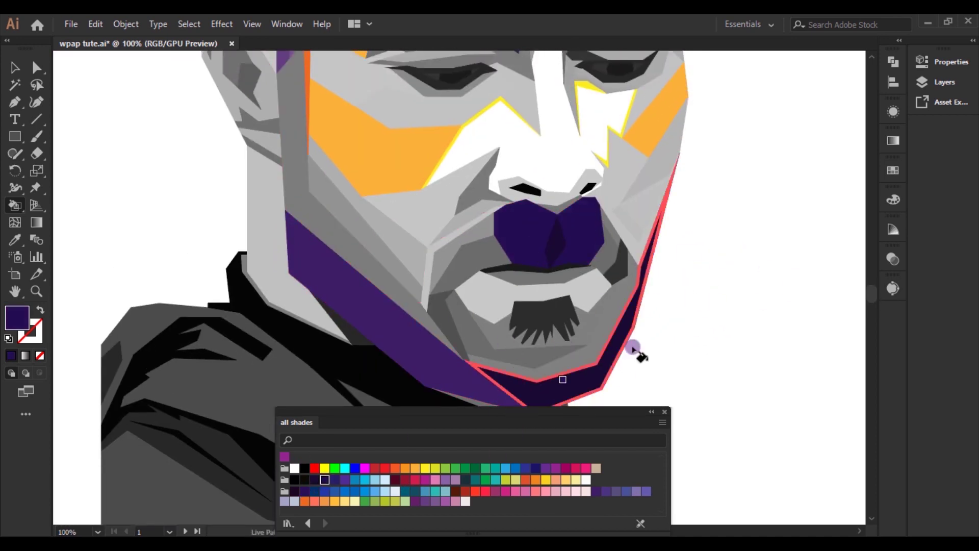
drag(698, 251, 614, 267)
click(387, 286)
Repaint both lip facets a lighter purple
key(Right)
key(Right)
click(525, 265)
click(387, 286)
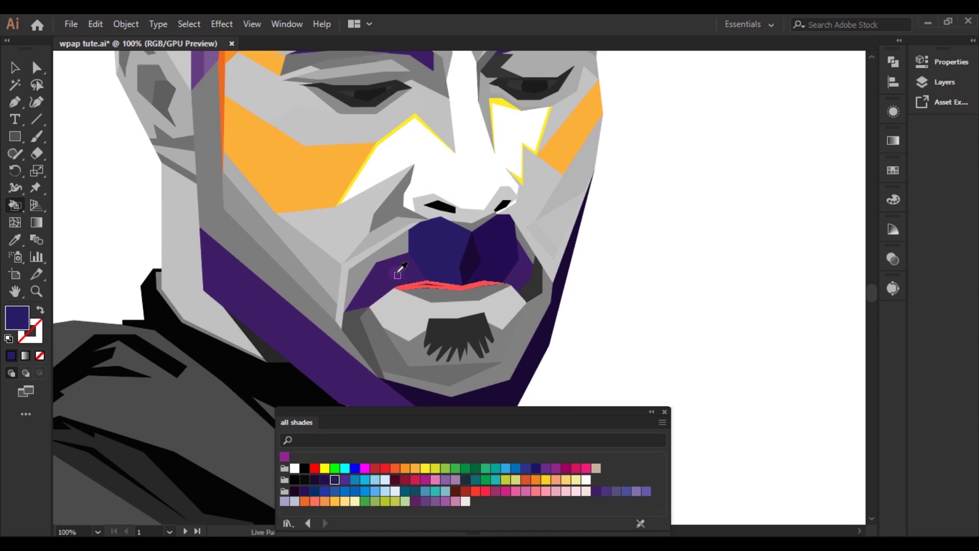
click(500, 260)
scroll(697, 284, down, 1)
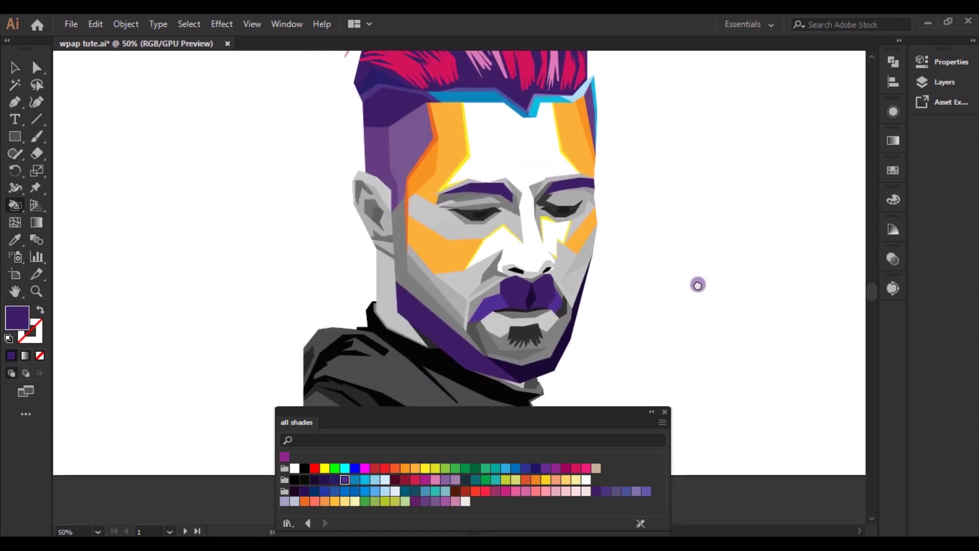
scroll(765, 408, up, 1)
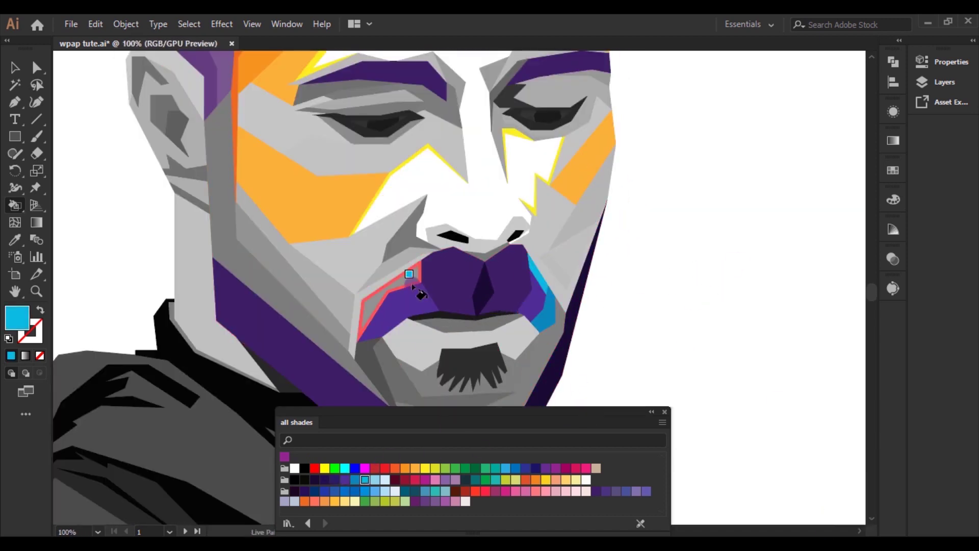
Fill the left lip-corner facet blue and the chin area below the lower lip yellow
click(413, 286)
scroll(717, 280, down, 1)
scroll(618, 312, up, 1)
click(535, 299)
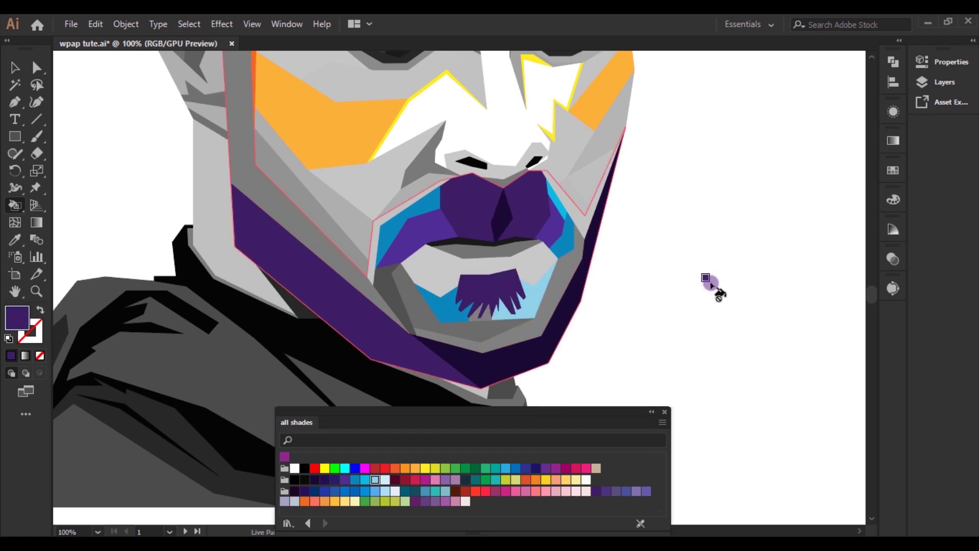
scroll(713, 284, down, 1)
scroll(525, 198, up, 1)
scroll(667, 186, down, 1)
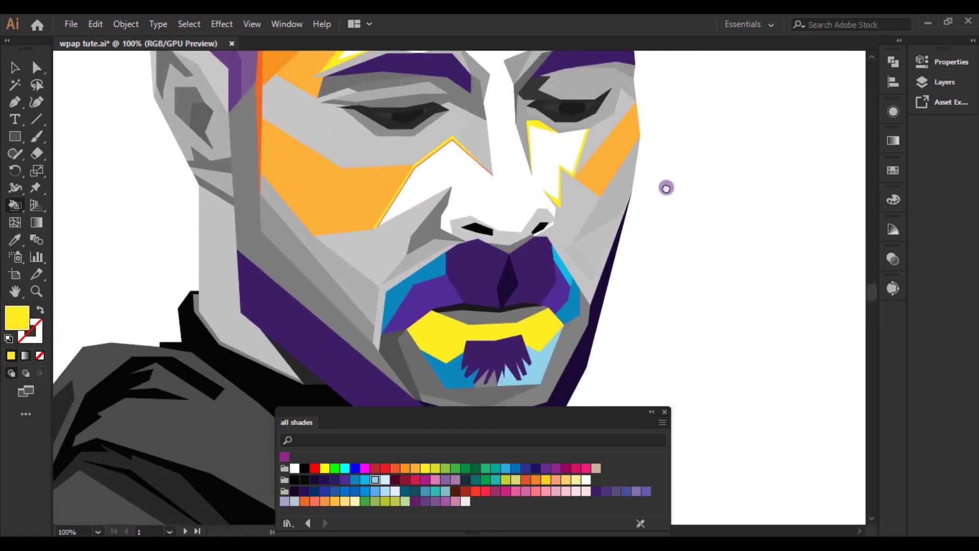
scroll(640, 267, up, 1)
scroll(673, 245, up, 1)
scroll(485, 288, down, 2)
Fill the small facet beside the nose orange
click(385, 225)
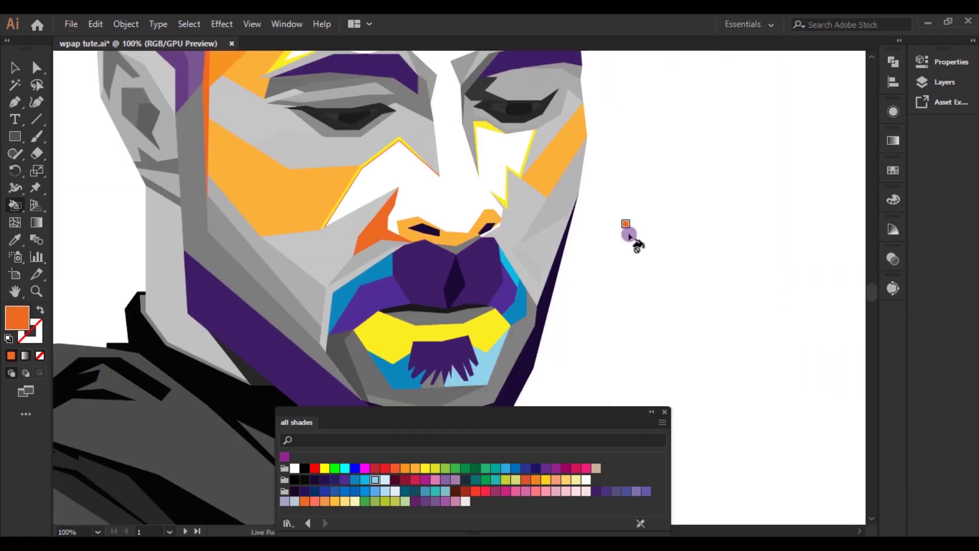
scroll(700, 259, up, 1)
alt+click(365, 327)
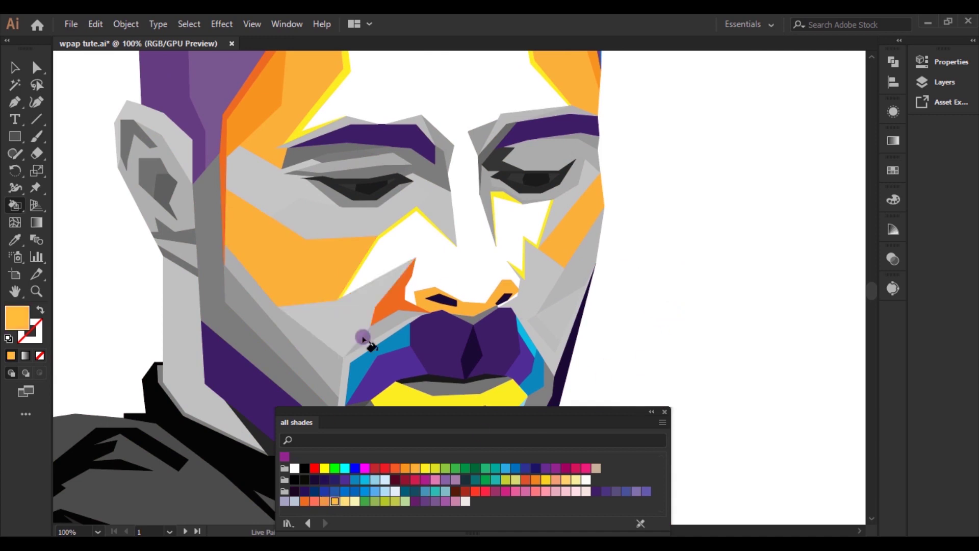
scroll(433, 262, up, 2)
scroll(689, 180, down, 1)
scroll(580, 398, up, 2)
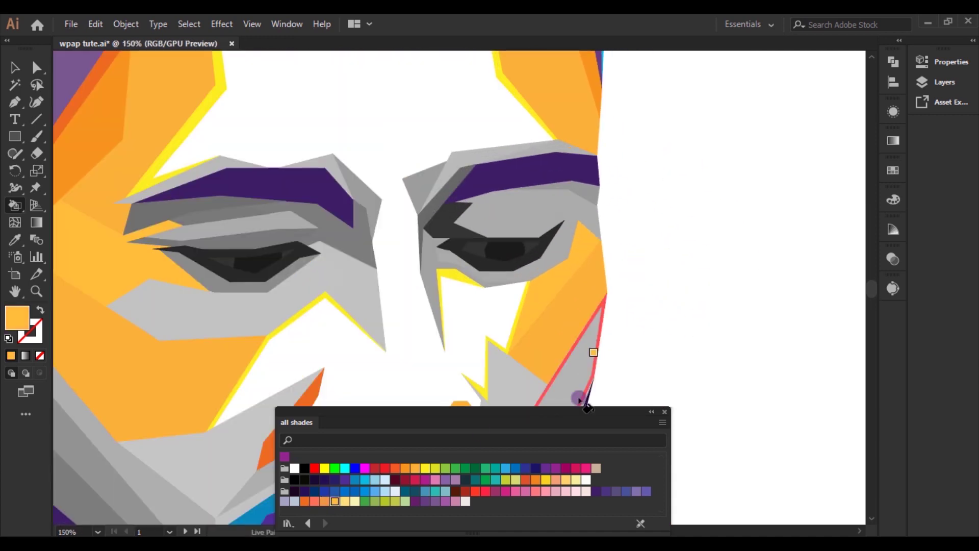
Paint the upper and lower eyelids yellow-green and two eye facets green
click(505, 480)
click(510, 217)
click(375, 501)
click(566, 245)
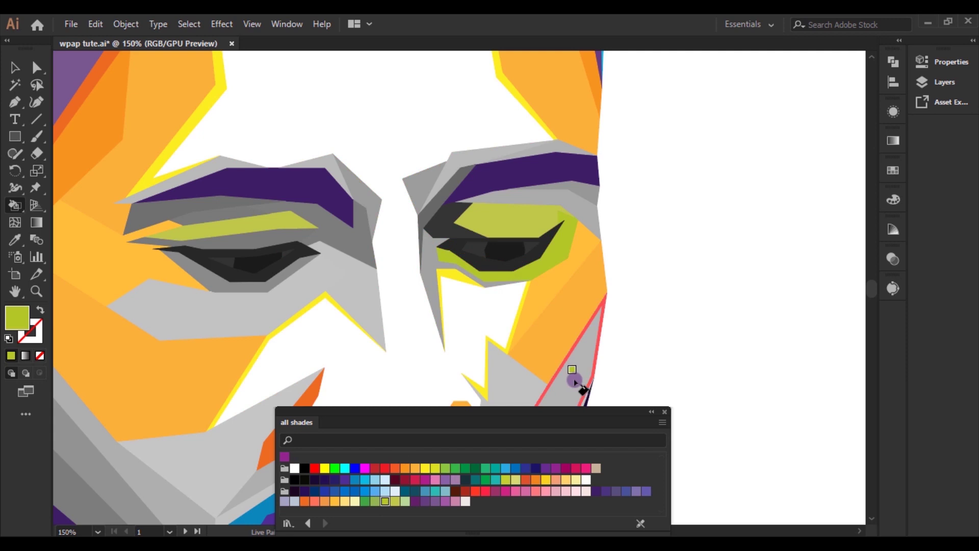
click(229, 232)
Paint the nose sides, the right eye's corner and lid facets, and the left lid band deeper green
click(455, 468)
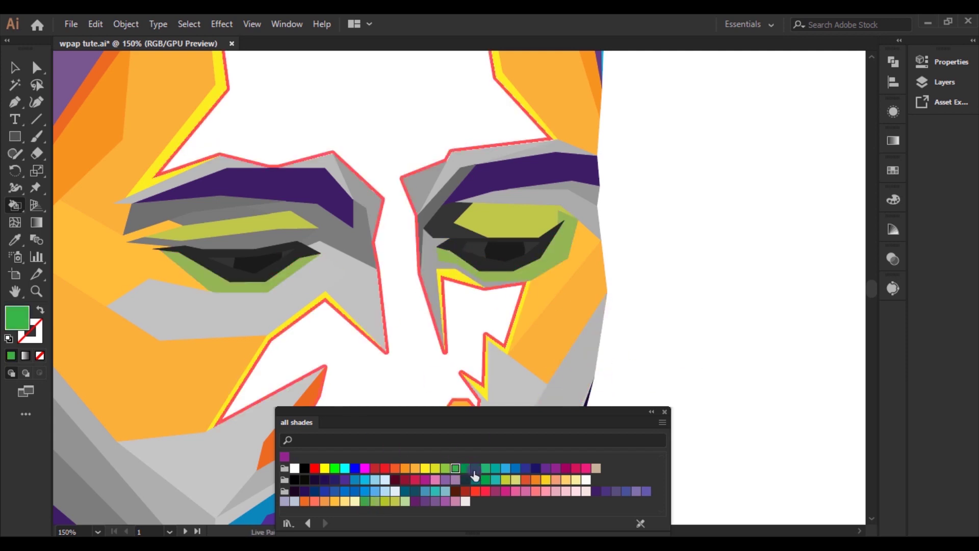
click(429, 302)
click(364, 234)
click(475, 468)
click(444, 219)
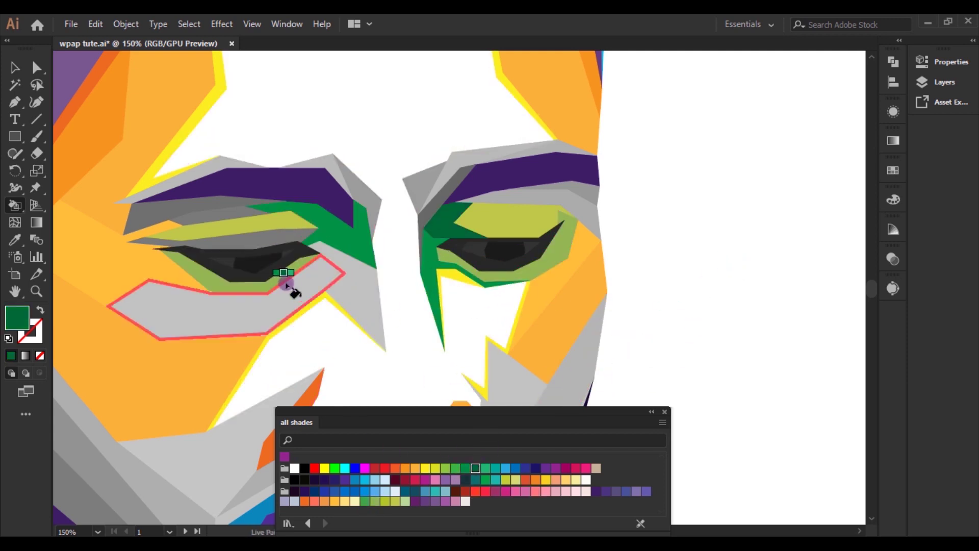
click(153, 219)
click(564, 207)
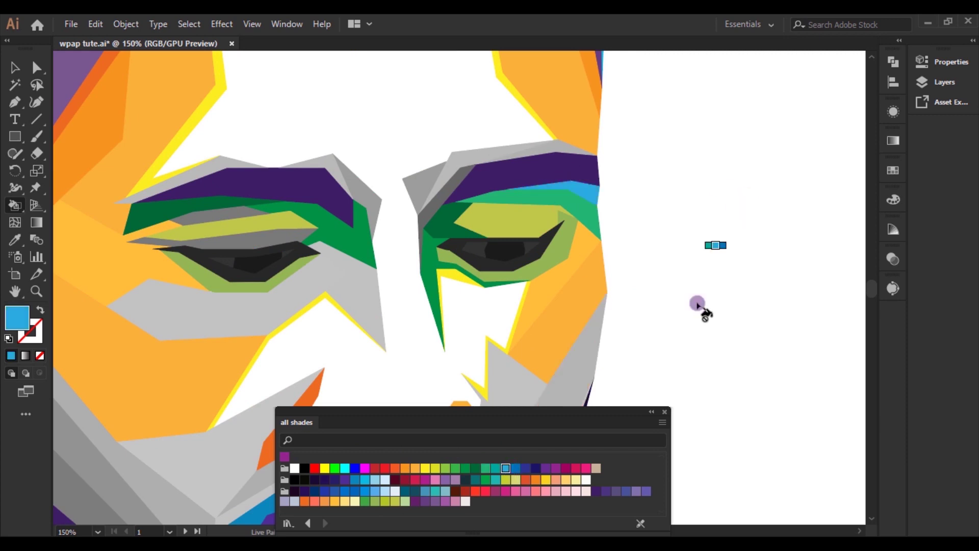
click(591, 193)
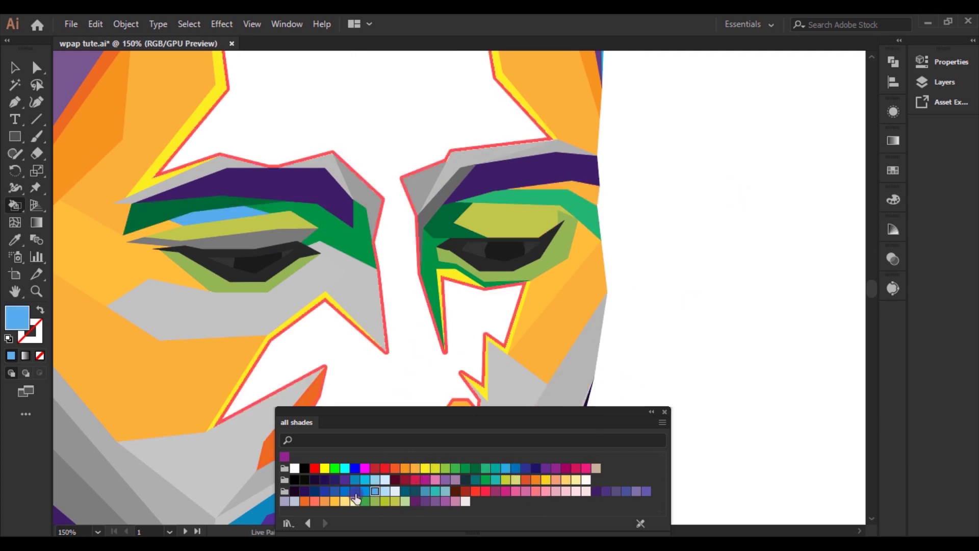
click(204, 219)
Fill the area under the left eye orange, then yellow
click(350, 310)
click(415, 468)
scroll(621, 455, down, 3)
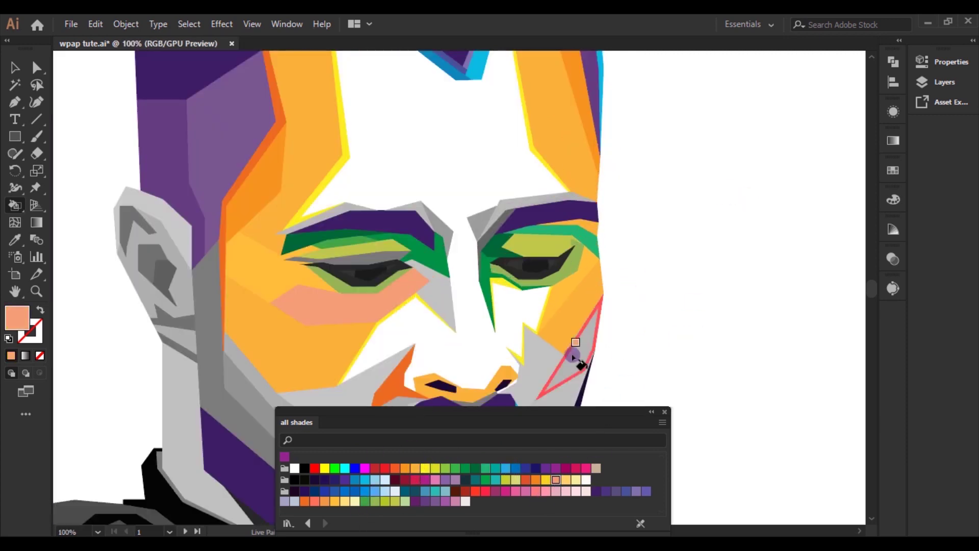
key(Right)
key(Right)
click(391, 306)
scroll(682, 350, up, 3)
Paint the strips atop both eyebrows light purple and the eyebrow tops pink
key(Right)
key(Right)
key(Right)
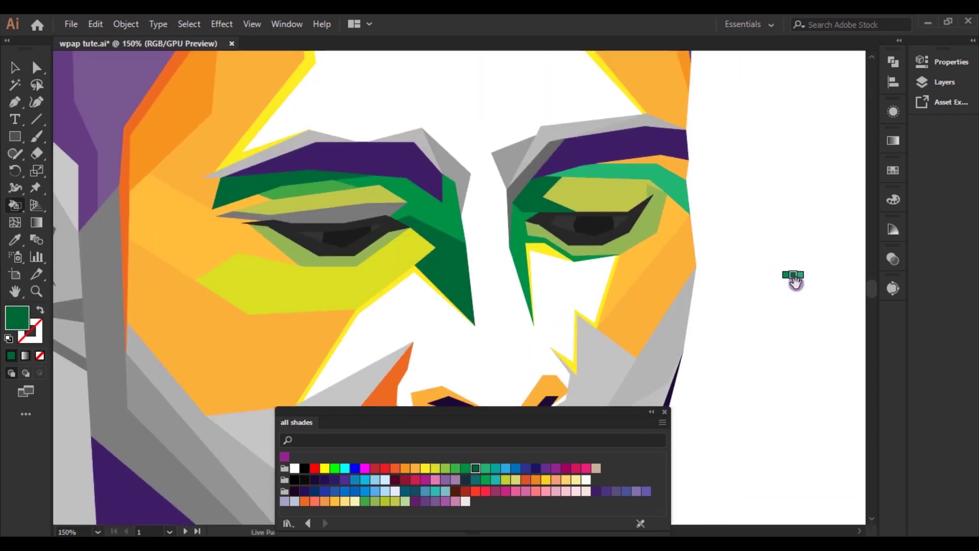
scroll(714, 357, up, 2)
key(Right)
triple_click(475, 199)
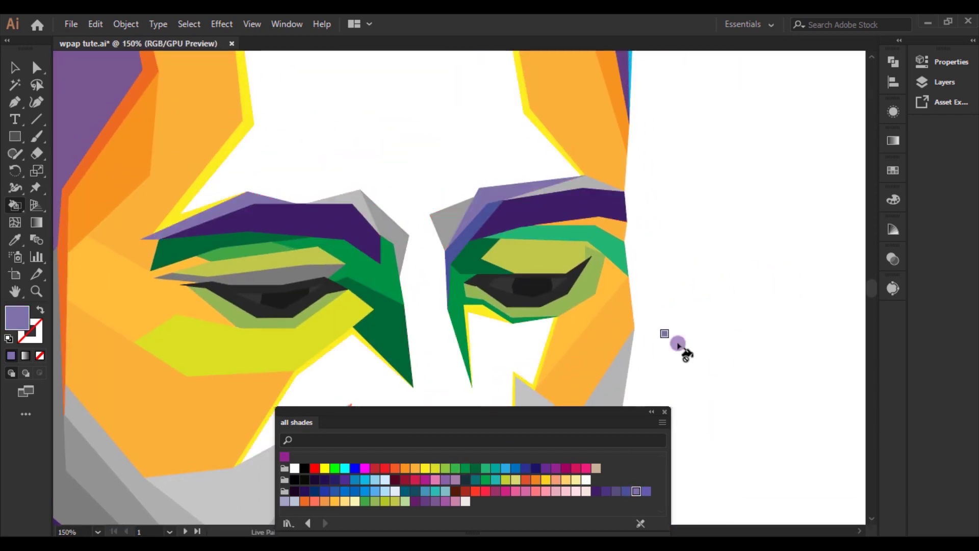
triple_click(438, 224)
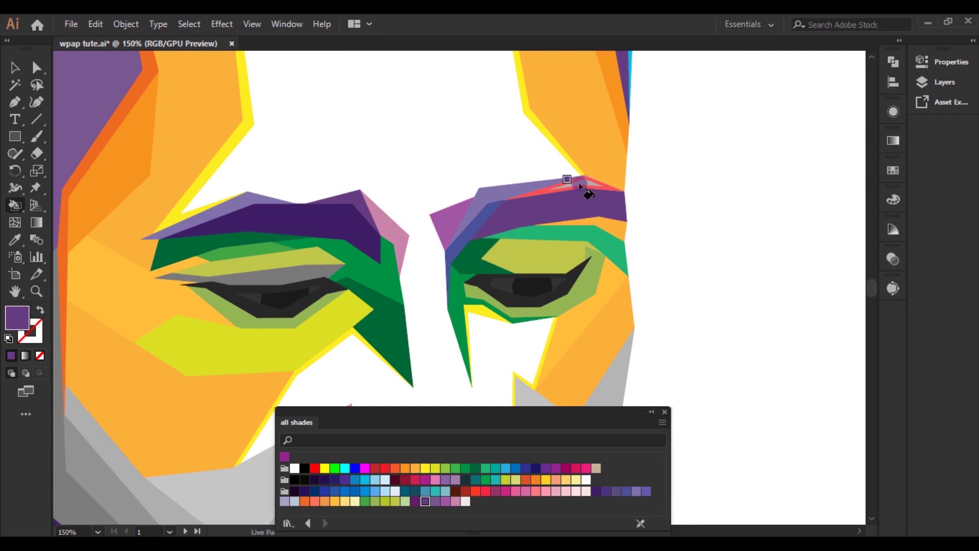
key(ctrl+minus)
key(ctrl+minus)
key(ctrl+equal)
key(ctrl+equal)
key(Right)
click(536, 189)
Fill the strip on the face's left side light purple
click(626, 490)
scroll(726, 227, down, 3)
scroll(690, 219, up, 1)
click(445, 502)
click(369, 240)
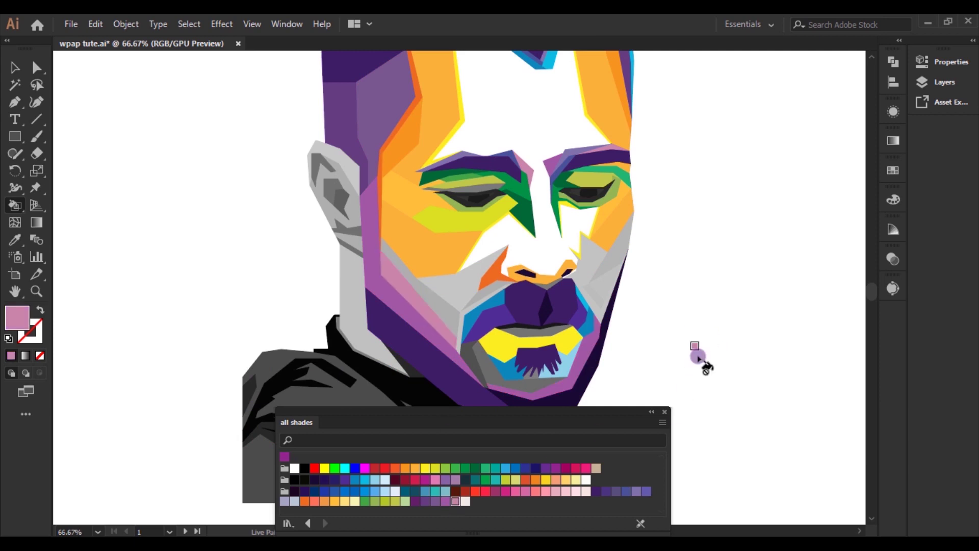
Zoom in on the face and fill both irises dark purple
key(ctrl+equal)
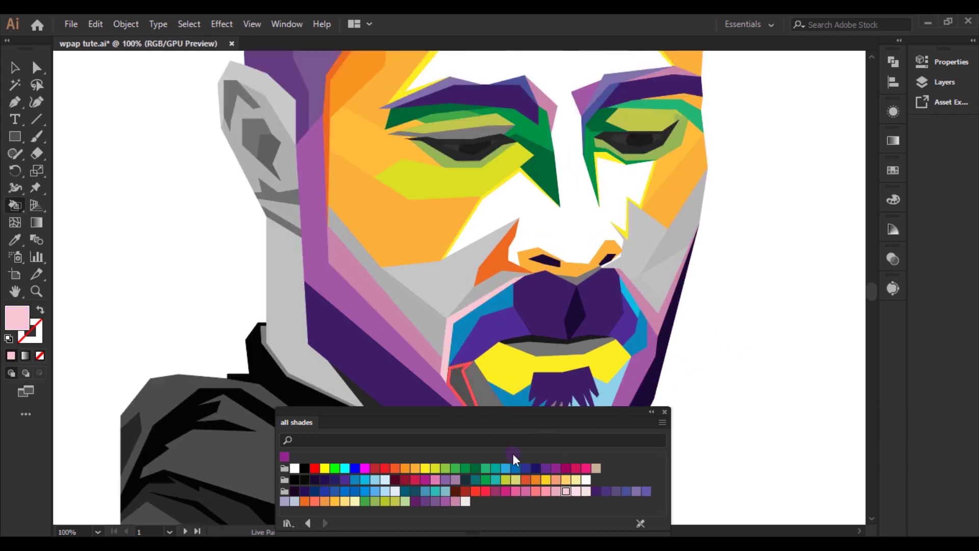
scroll(754, 297, down, 2)
scroll(291, 186, up, 2)
alt+click(262, 146)
scroll(662, 263, down, 2)
scroll(662, 264, up, 2)
scroll(733, 265, down, 2)
scroll(694, 224, up, 2)
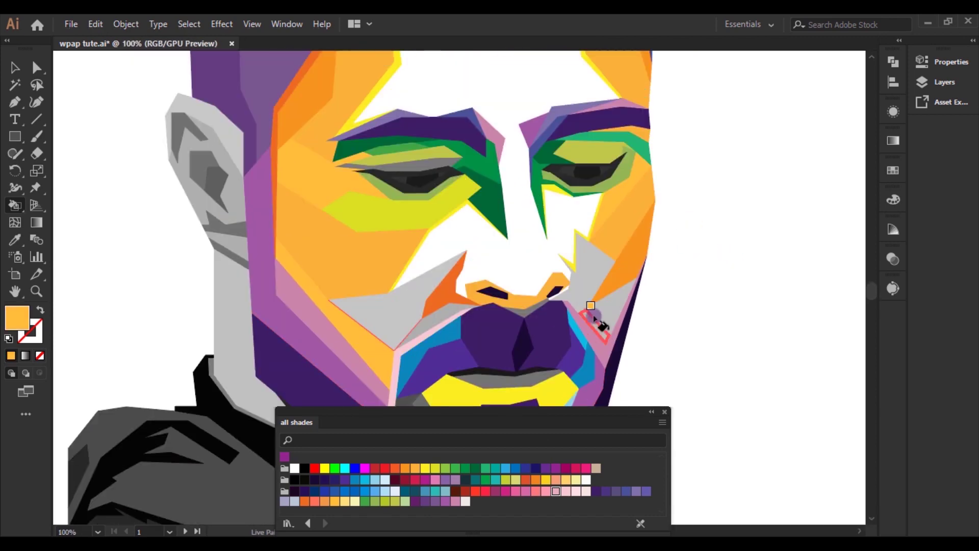
scroll(713, 319, down, 2)
scroll(661, 355, up, 2)
scroll(477, 451, down, 2)
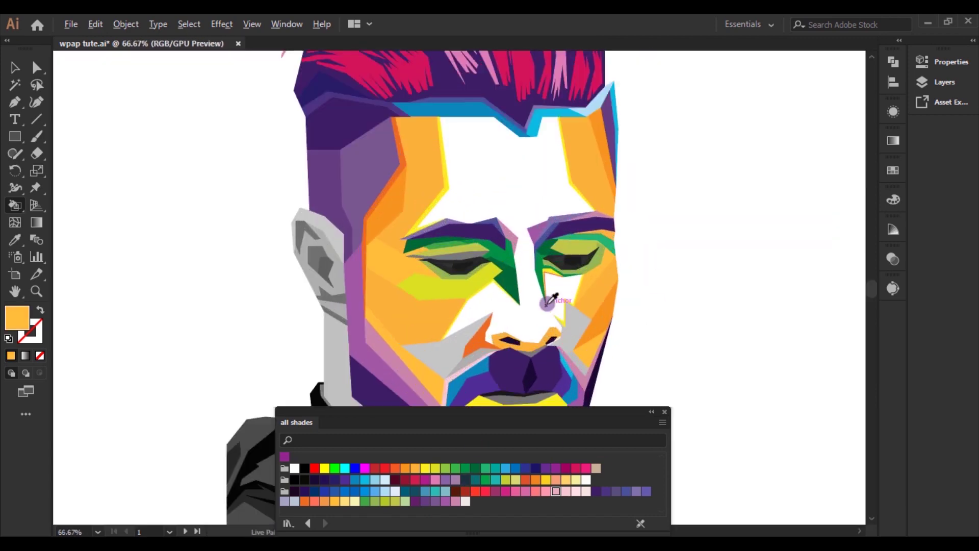
scroll(510, 255, up, 3)
click(546, 256)
Turn the thin bands beneath the eyelids teal
scroll(353, 257, down, 3)
scroll(308, 353, up, 3)
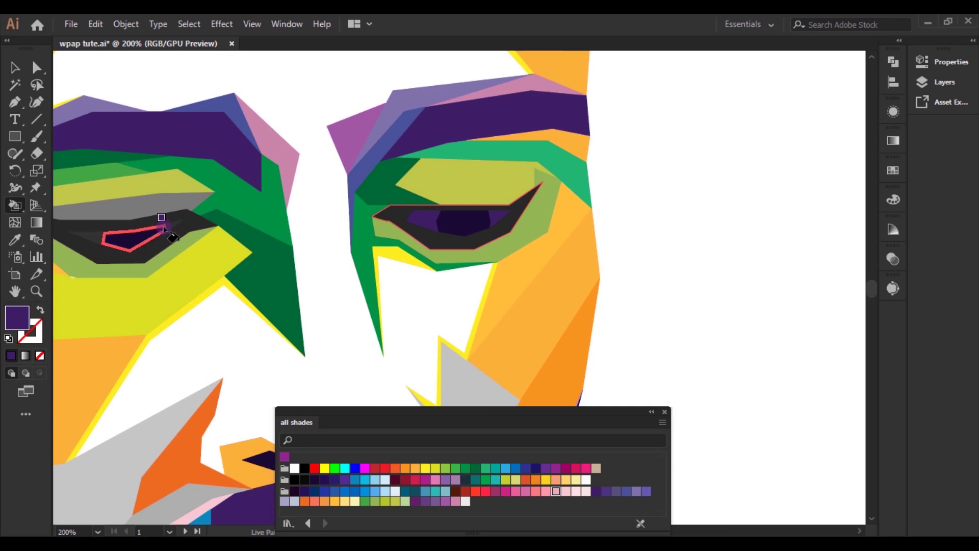
scroll(696, 159, down, 2)
scroll(208, 226, up, 2)
scroll(752, 222, down, 1)
scroll(663, 306, up, 1)
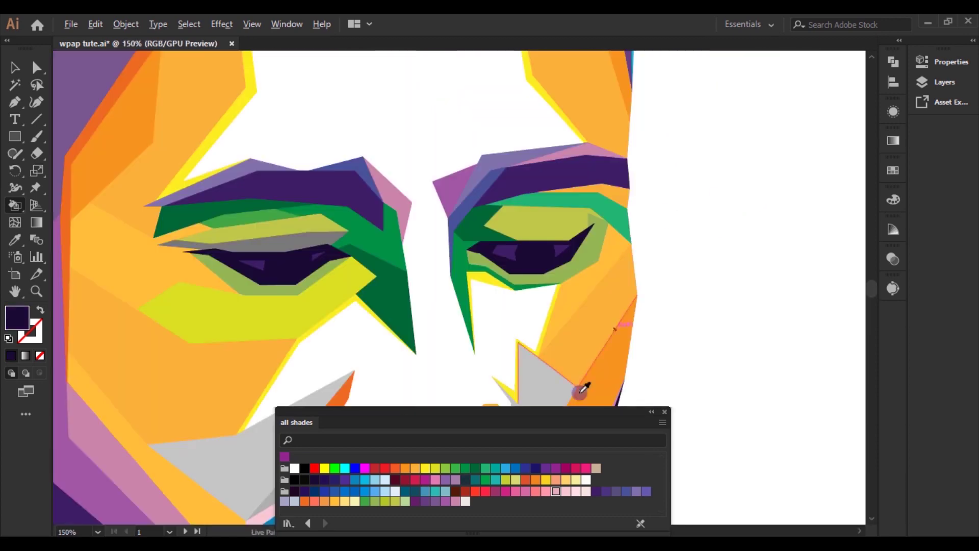
click(293, 245)
click(275, 250)
click(612, 224)
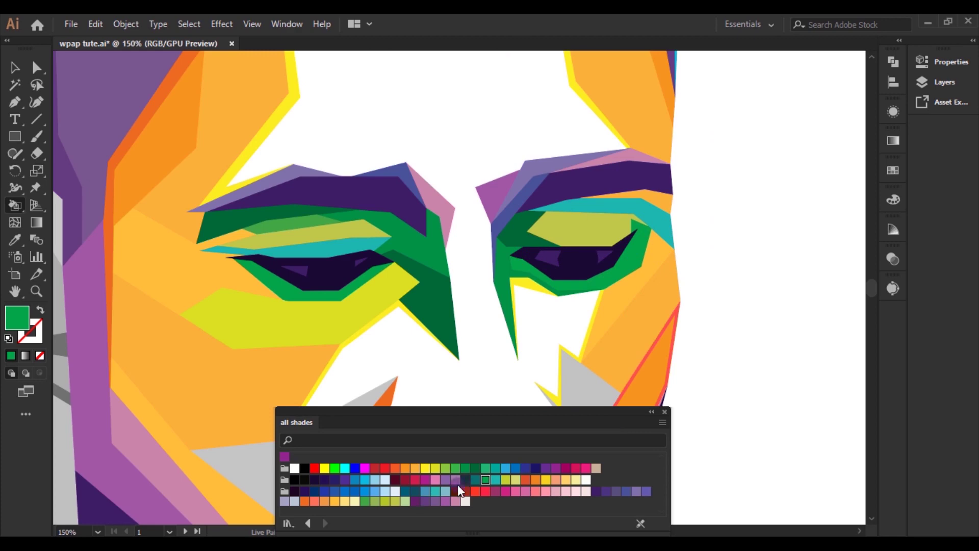
click(456, 480)
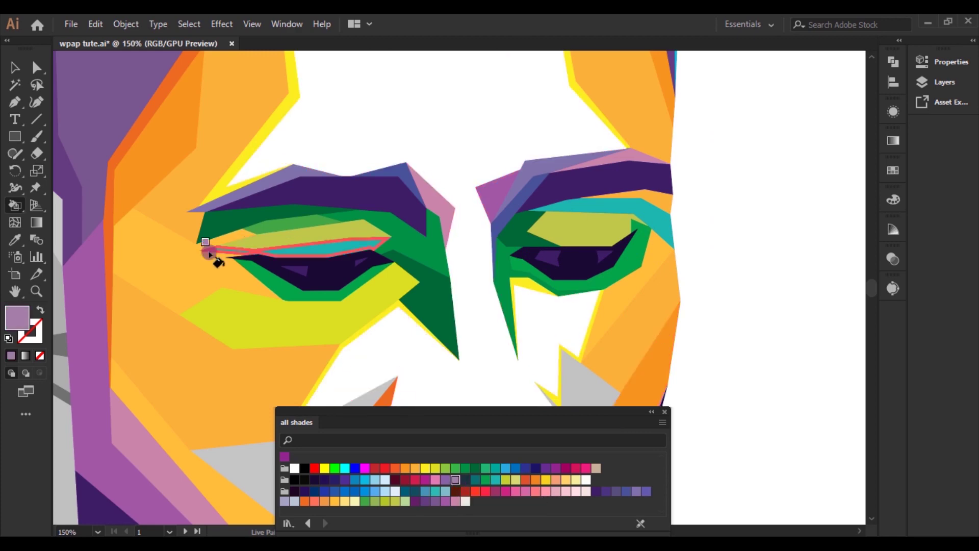
scroll(740, 275, up, 2)
scroll(702, 293, down, 1)
scroll(702, 293, down, 2)
scroll(707, 302, up, 3)
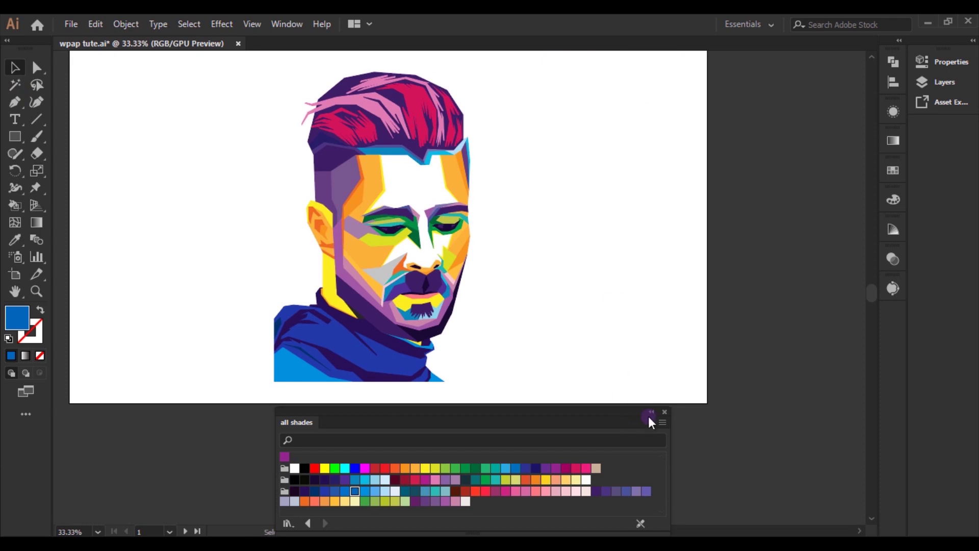
Collapse the all shades swatch panel to leave the finished portrait unobstructed
click(650, 418)
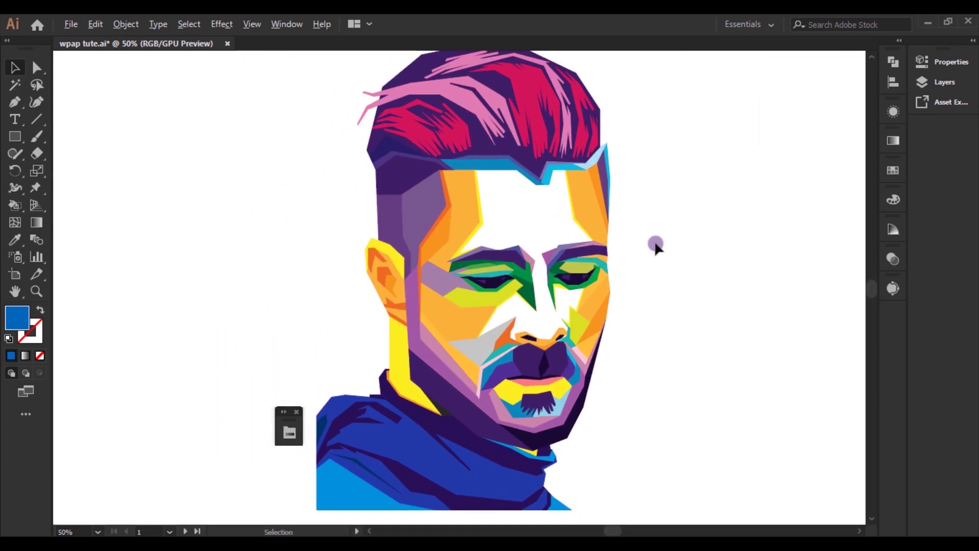